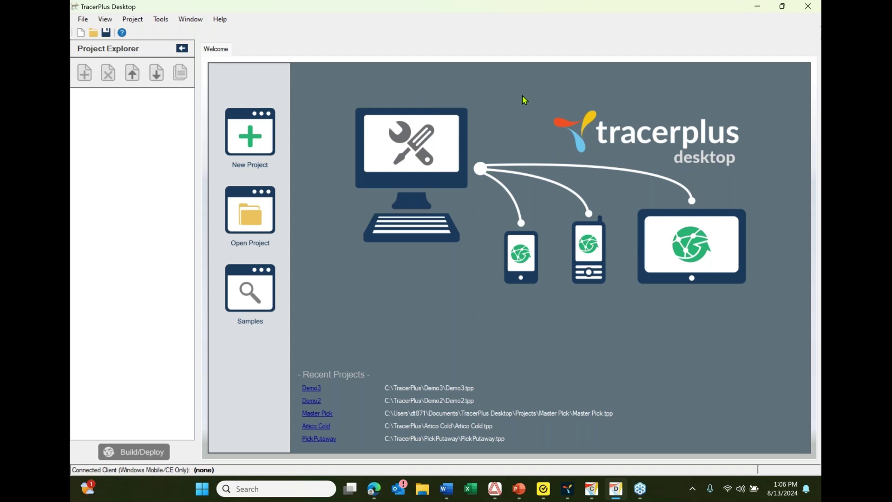
- Bring up the TracerPlus PC window, move it aside to view the Demo3 project, and minimize it
left_click(595, 490)
left_click_drag(459, 153, 517, 158)
left_click(591, 489)
left_click(569, 489)
left_click_drag(365, 275, 711, 78)
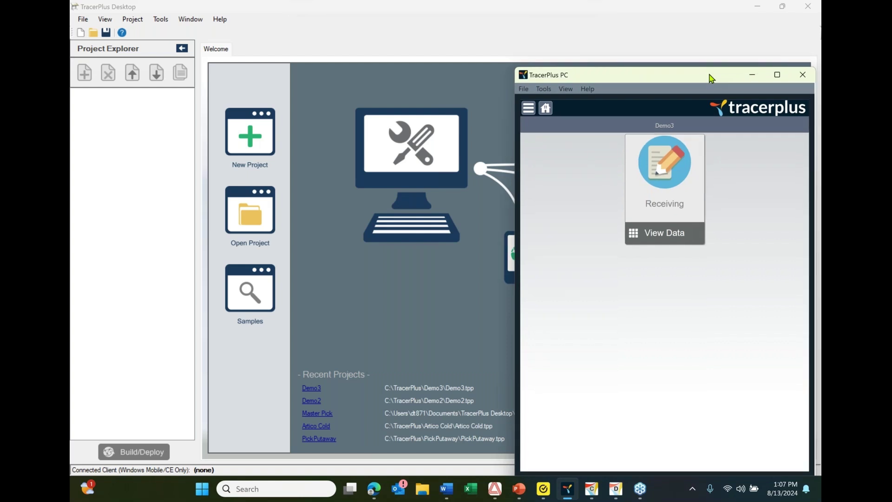
left_click(753, 76)
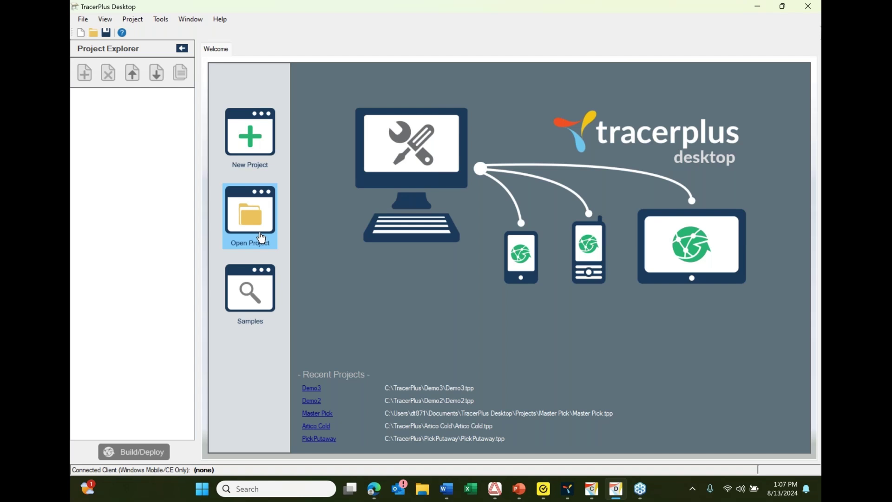
- Create a new project and name it Demo2
left_click(258, 145)
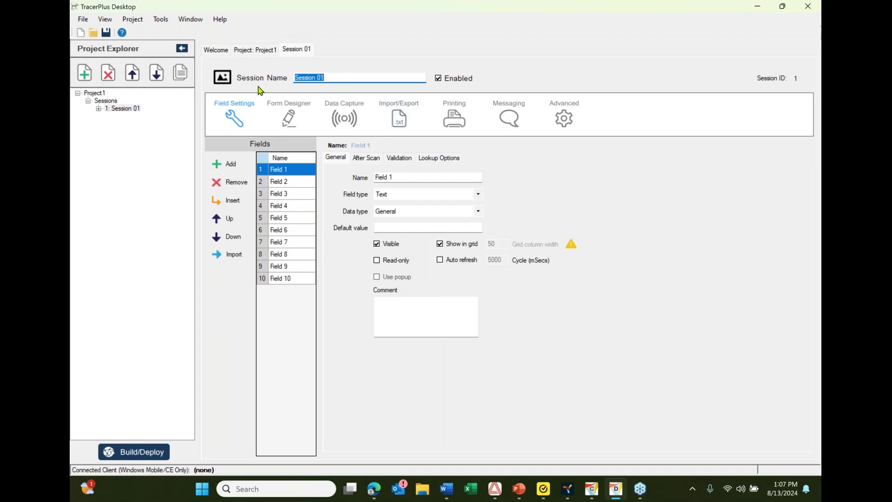
left_click(102, 93)
left_click(114, 102)
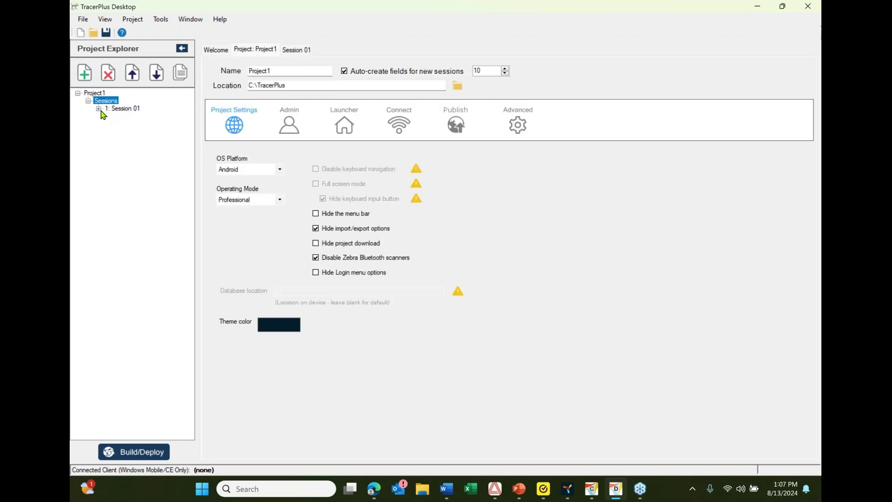
double_click(104, 109)
left_click(95, 94)
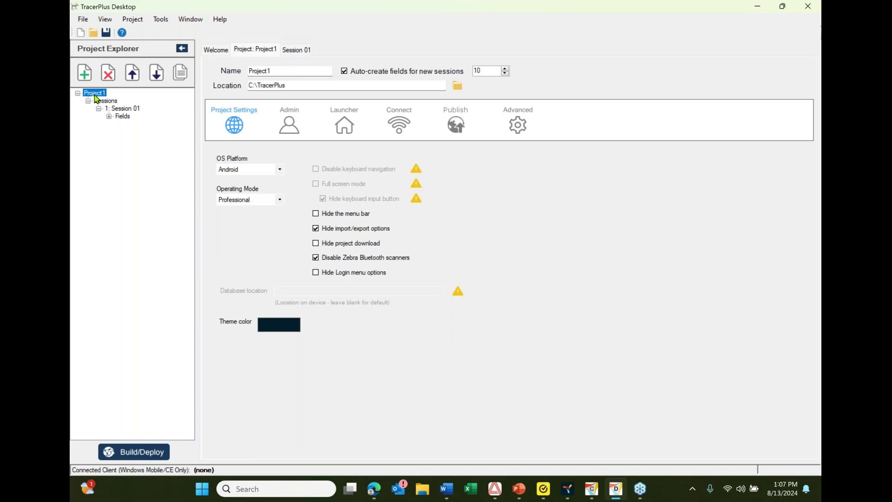
double_click(281, 69)
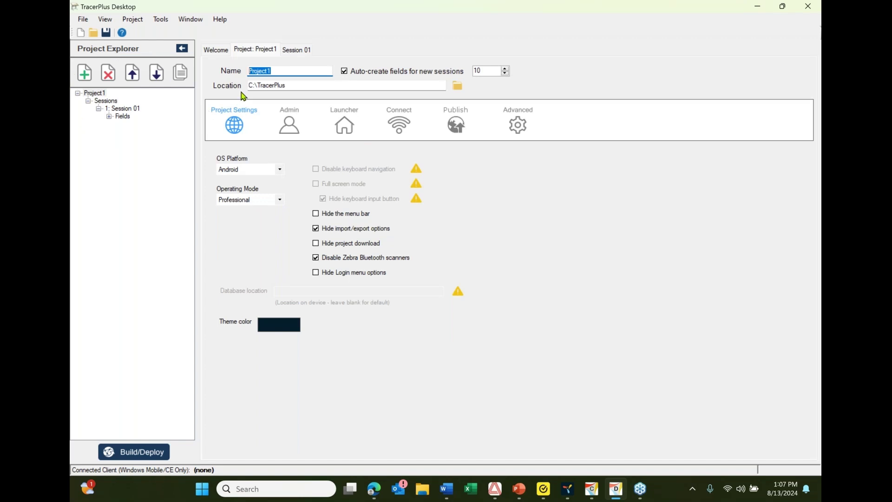
type("De")
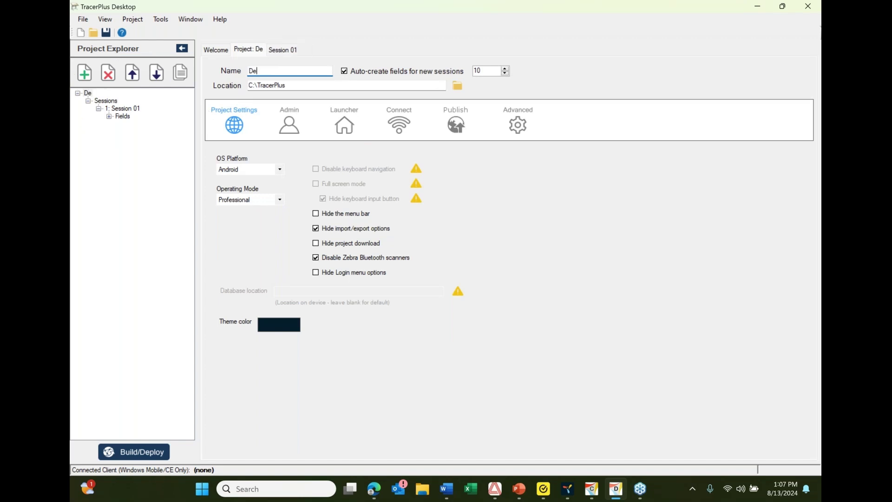
type("mo2")
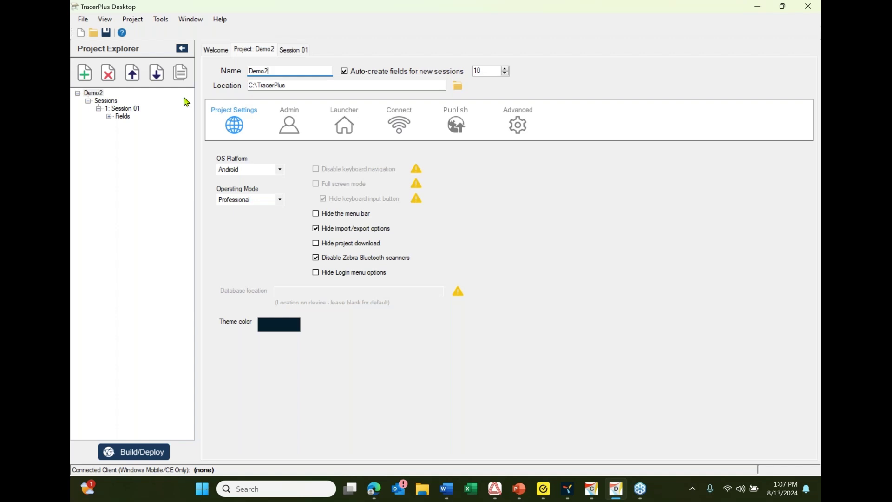
- Rename the project's first session to Receiving
left_click(114, 102)
left_click(117, 109)
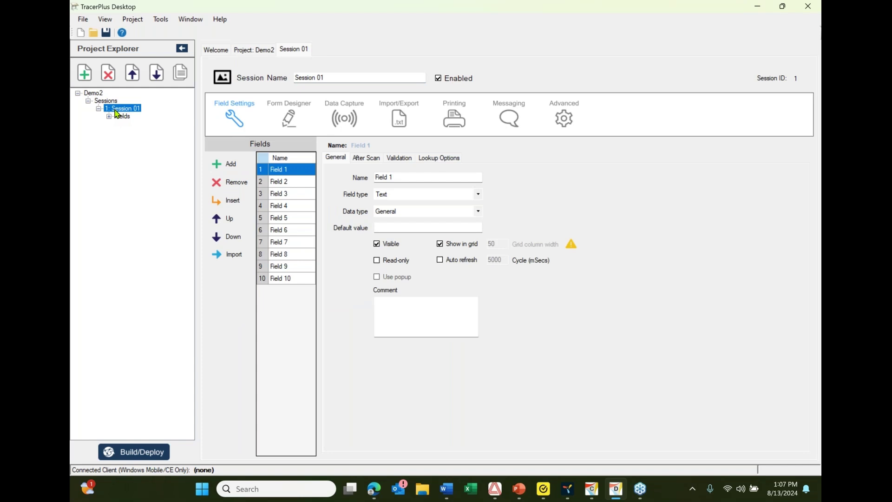
left_click(339, 79)
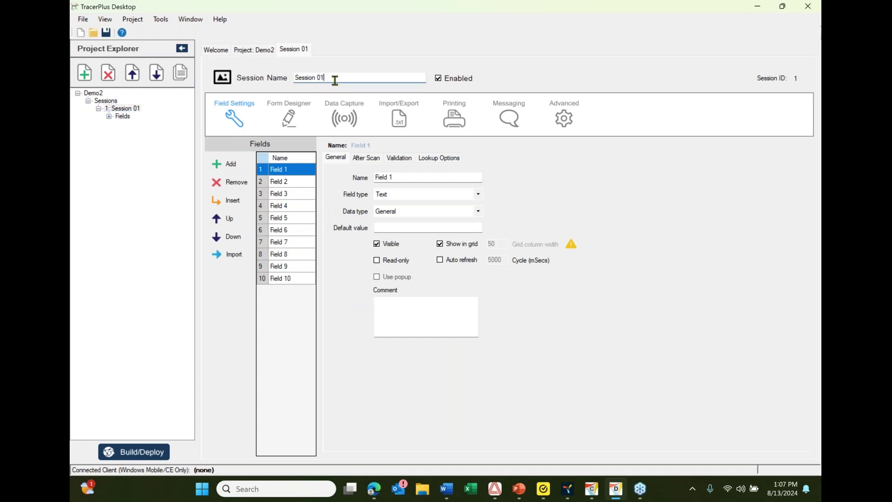
type("Re")
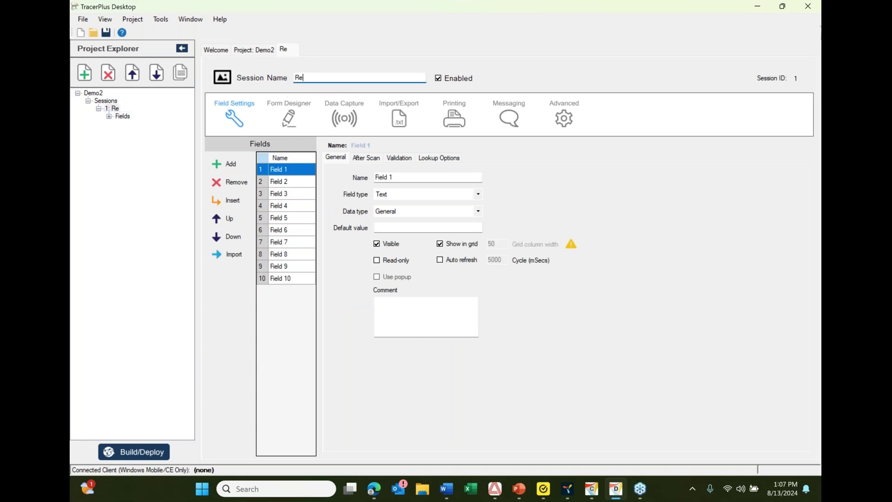
type("ceiving")
key("Tab")
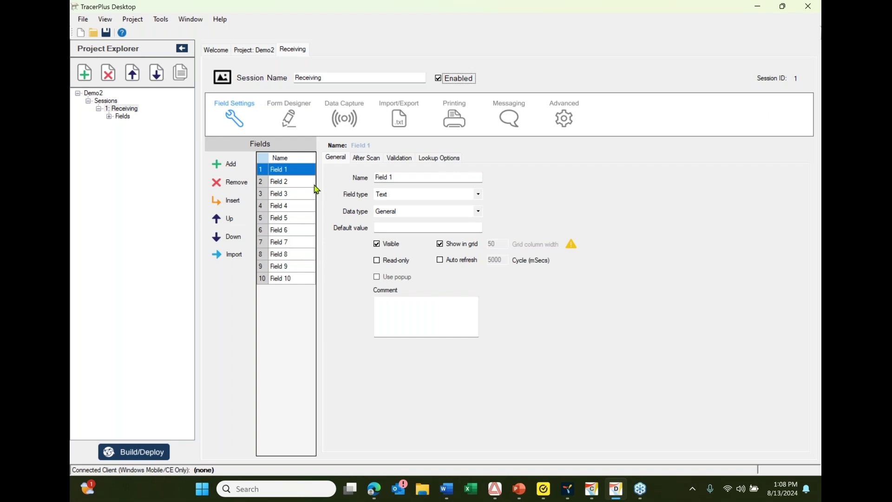
- Add a second session to the project and delete it again
left_click(84, 75)
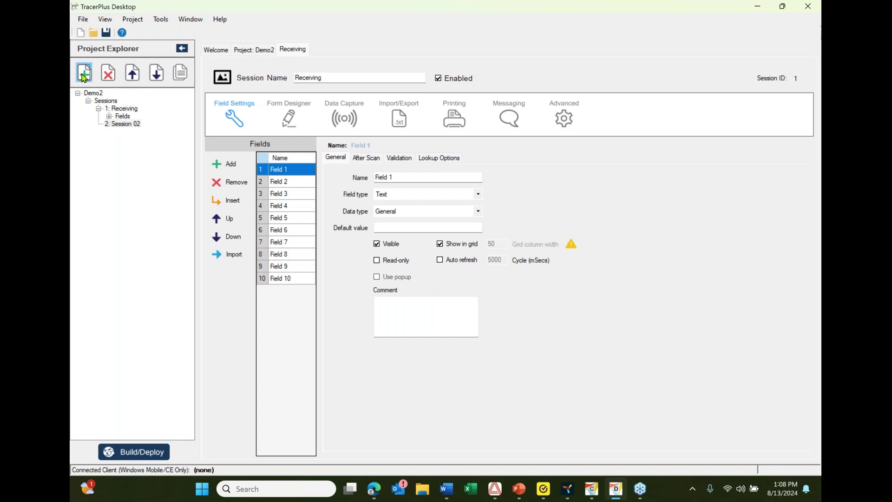
left_click(126, 126)
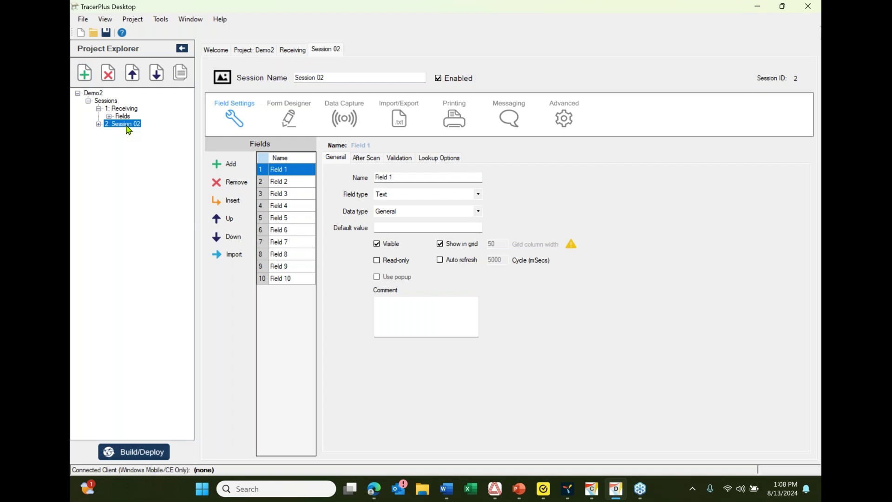
left_click_drag(339, 76, 256, 78)
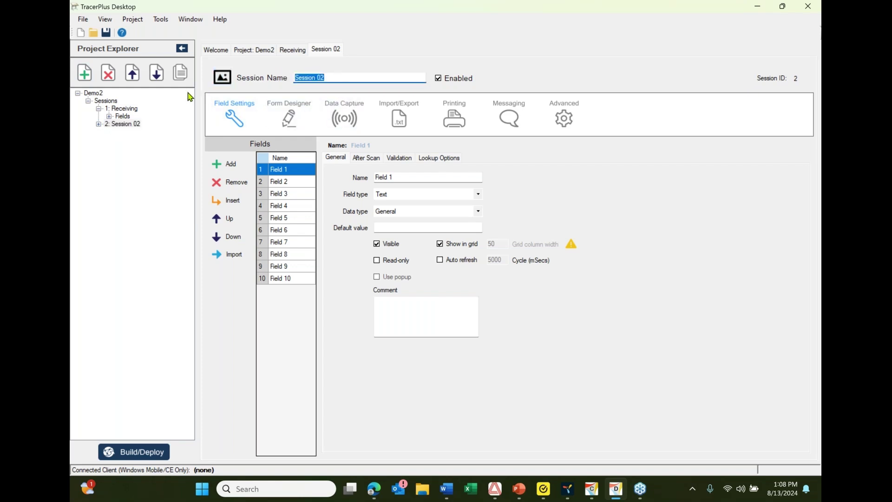
left_click(116, 123)
left_click(114, 76)
left_click(418, 280)
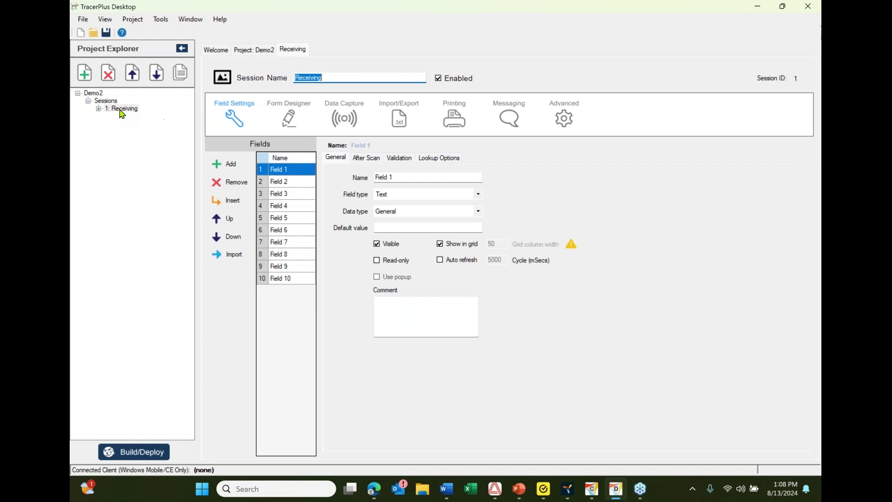
- Examine the General, After Scan, Validation and Lookup Options settings of Field 1 in the Receiving session
left_click(120, 111)
left_click(99, 109)
left_click(285, 175)
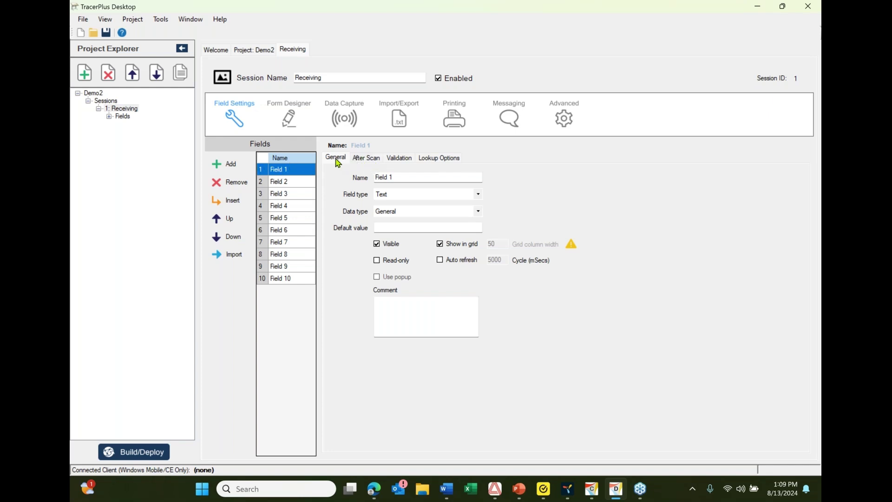
left_click(373, 160)
left_click(399, 158)
left_click(438, 160)
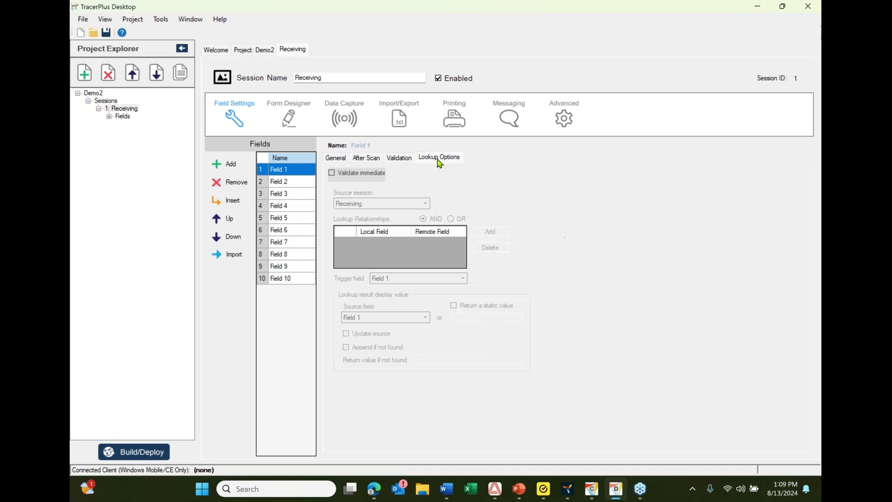
left_click(336, 158)
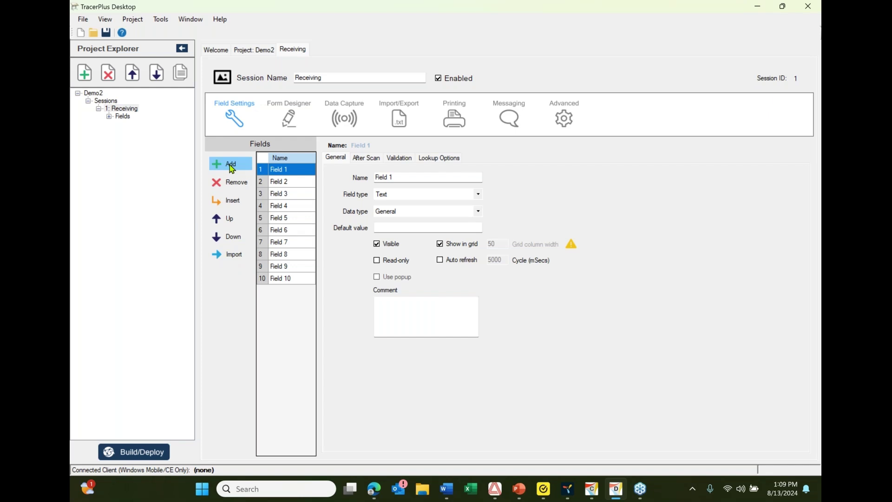
- Examine the Receiving session's Form Designer, Data Capture and Import/Export settings
left_click(290, 119)
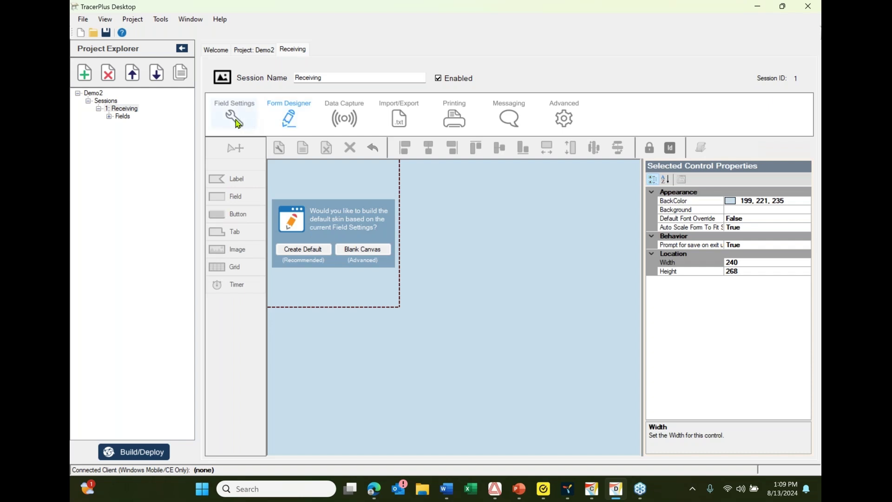
left_click(336, 123)
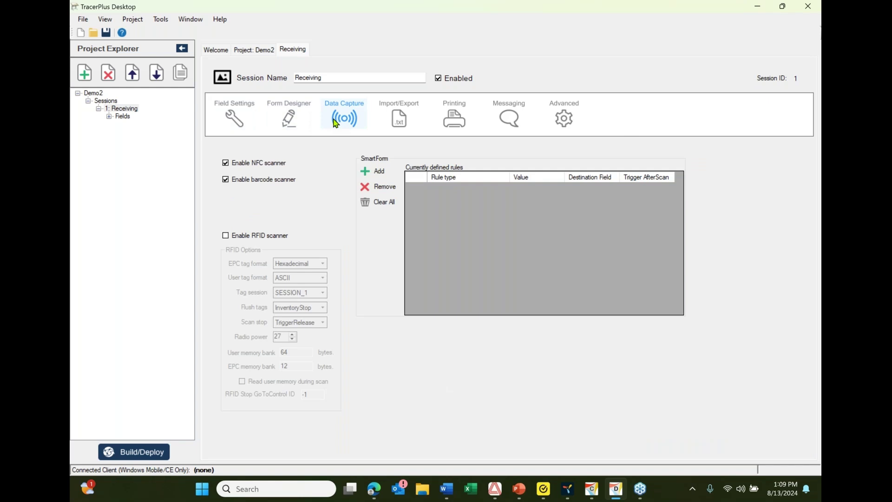
left_click(400, 122)
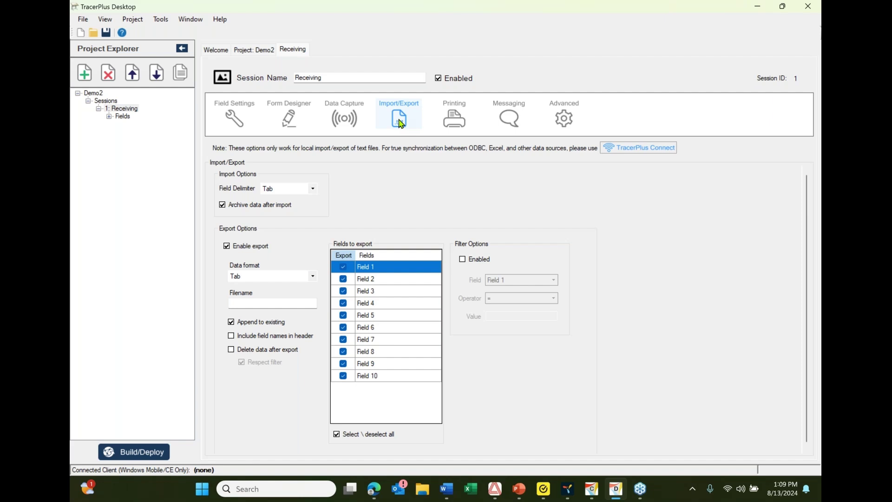
- Return to the Receiving session's field settings and rename the first field to Enter PO#
left_click(233, 118)
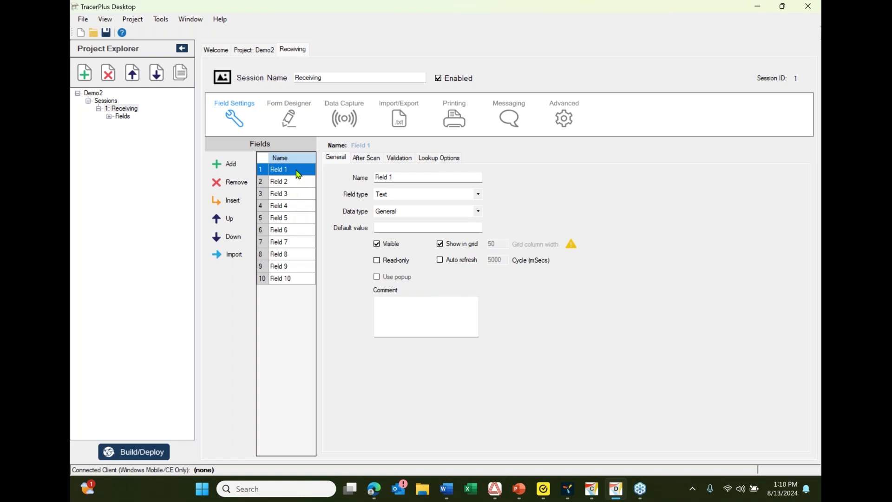
left_click_drag(413, 178, 355, 179)
type("Enter PO@")
key("BackSpace")
type("#")
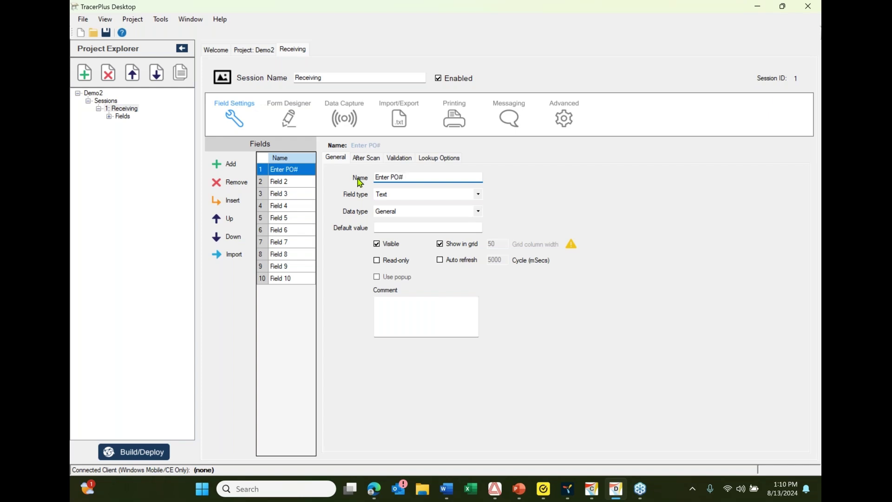
- Examine the available field types and data types for the Enter PO# field, keeping Text and General
left_click(415, 197)
left_click(414, 197)
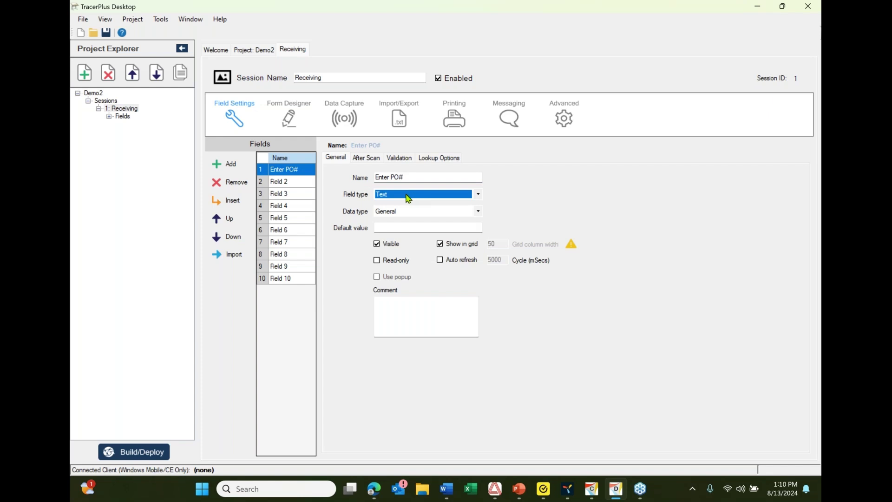
left_click(478, 195)
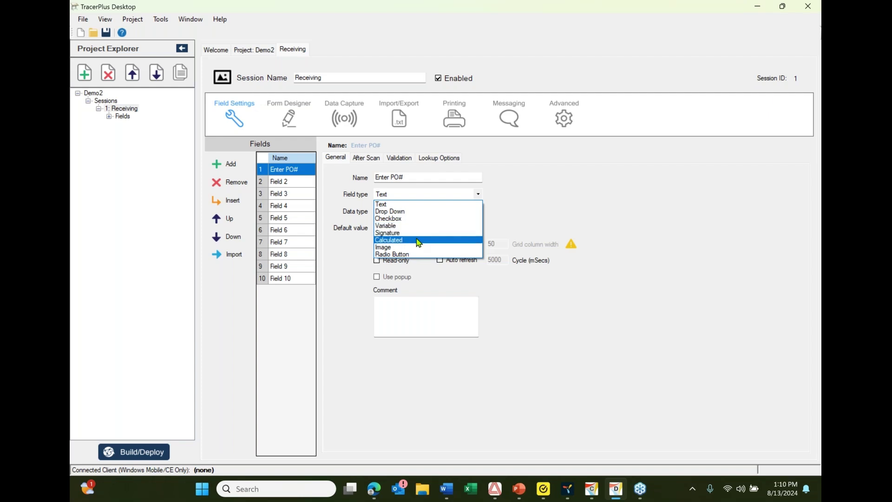
left_click(559, 184)
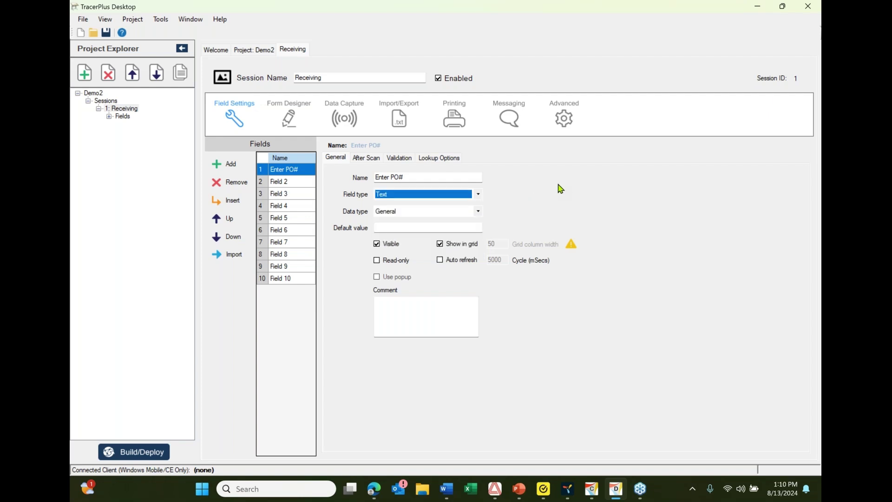
left_click(479, 212)
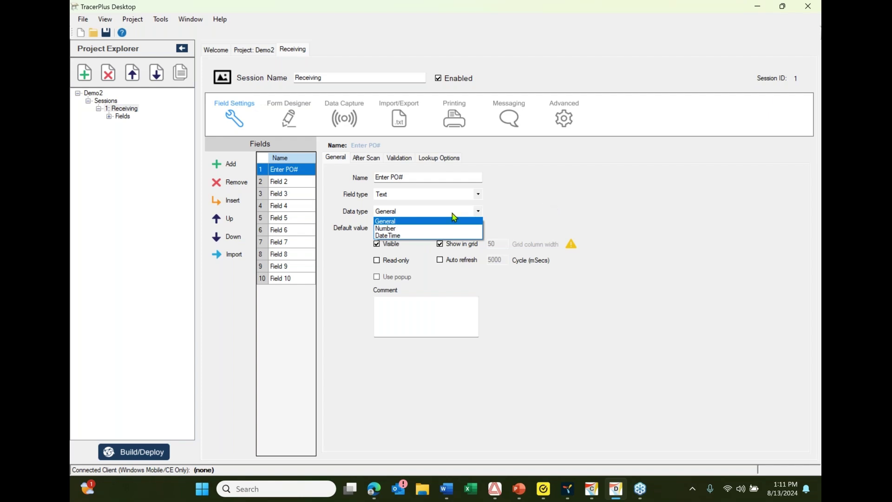
left_click(438, 215)
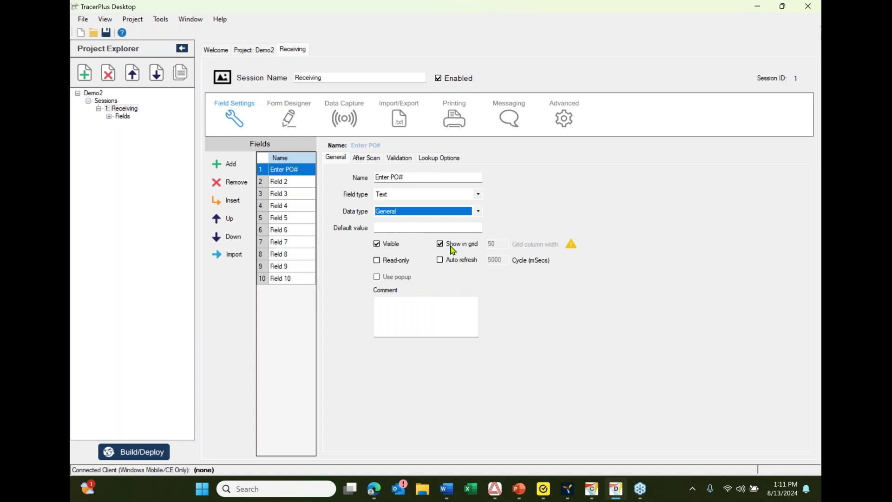
- Turn off Clear on submit for the Enter PO# field and review its validation and lookup options
left_click(377, 160)
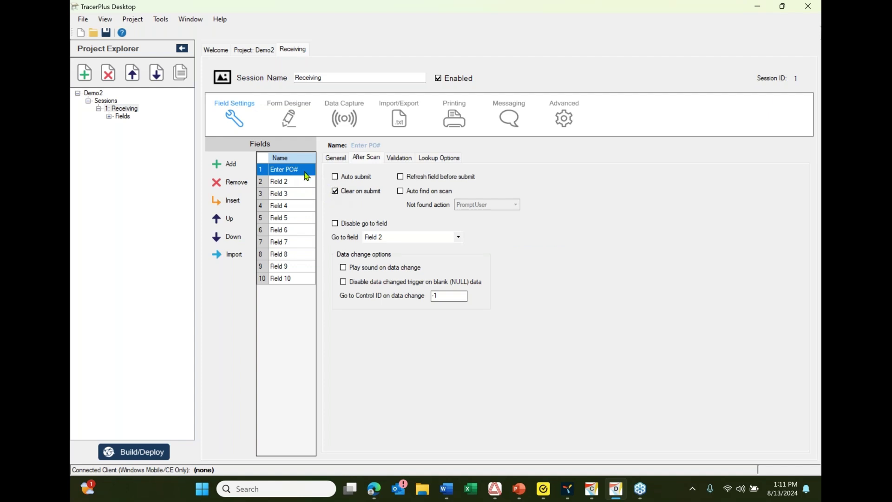
left_click(335, 192)
left_click(399, 159)
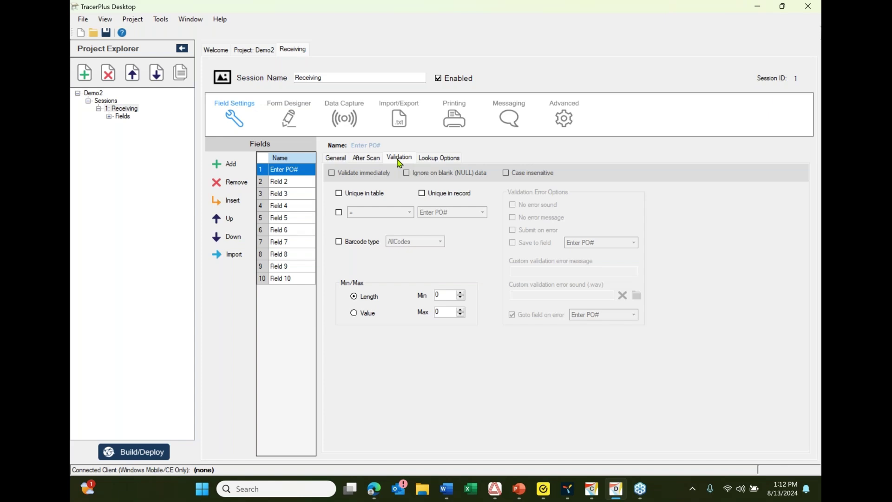
left_click(433, 160)
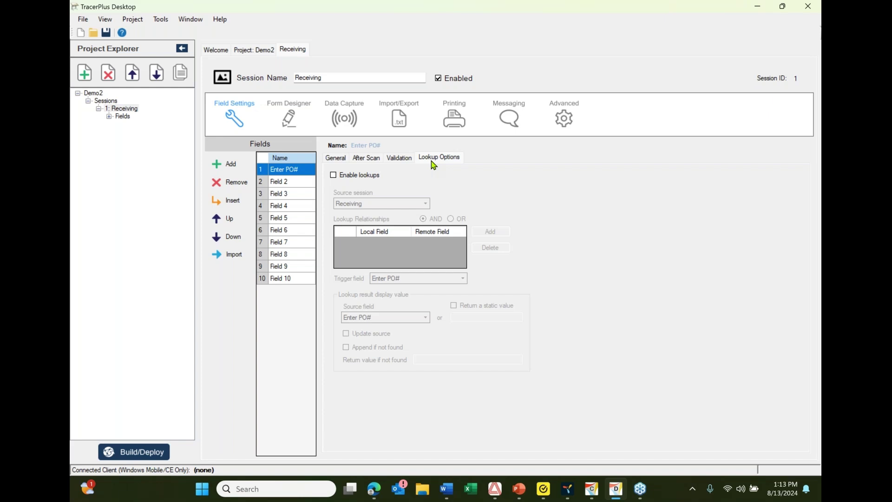
- Insert Enter Item# in front of the second field's name and open that field's After Scan settings
left_click(285, 186)
left_click(328, 161)
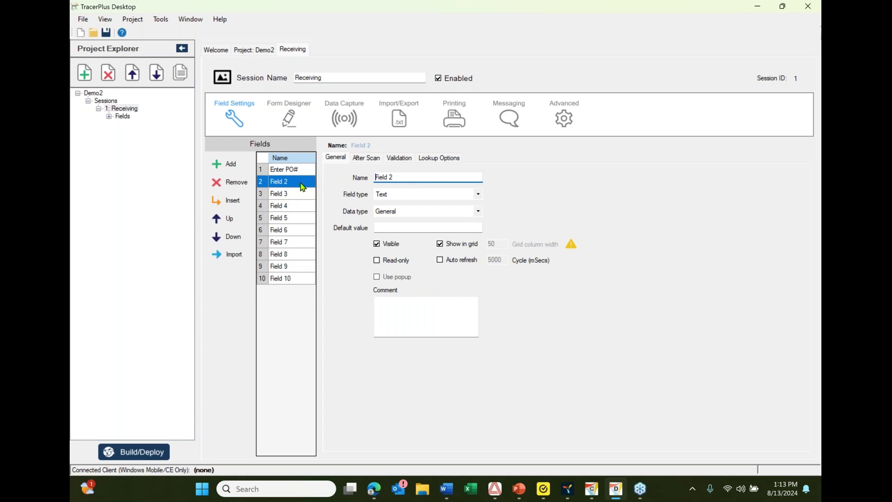
type("Enter Item#")
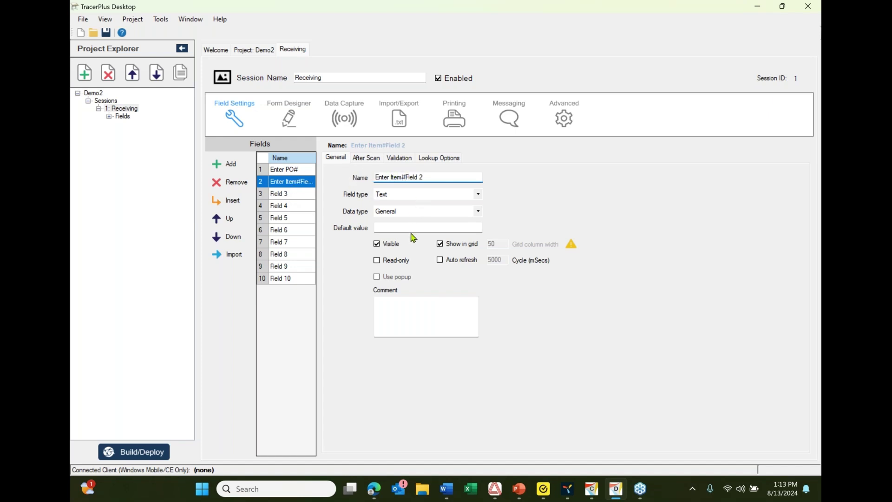
left_click(372, 160)
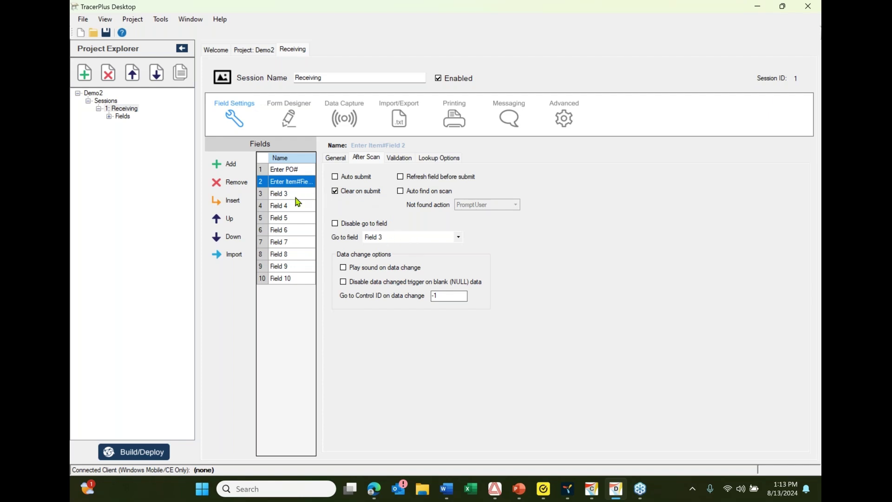
- Review the second field's validation and lookup options, and rename the third and fourth fields Enter Qty and Enter Location
left_click(407, 159)
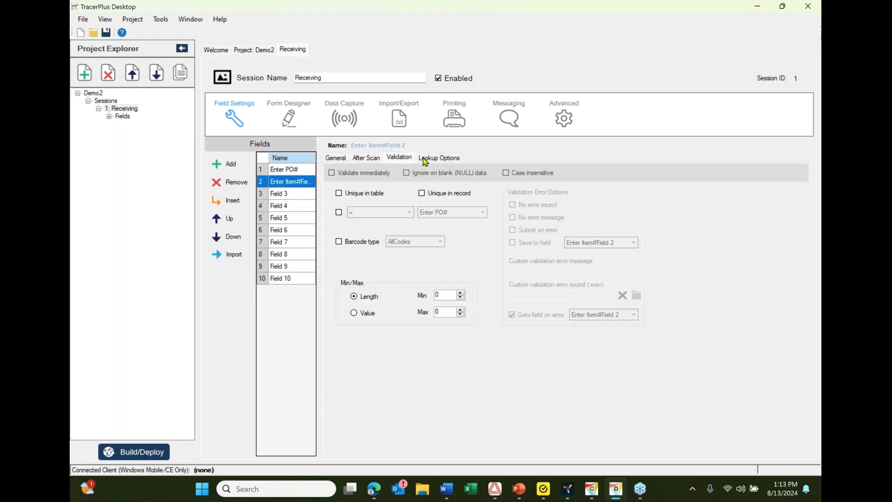
left_click(432, 159)
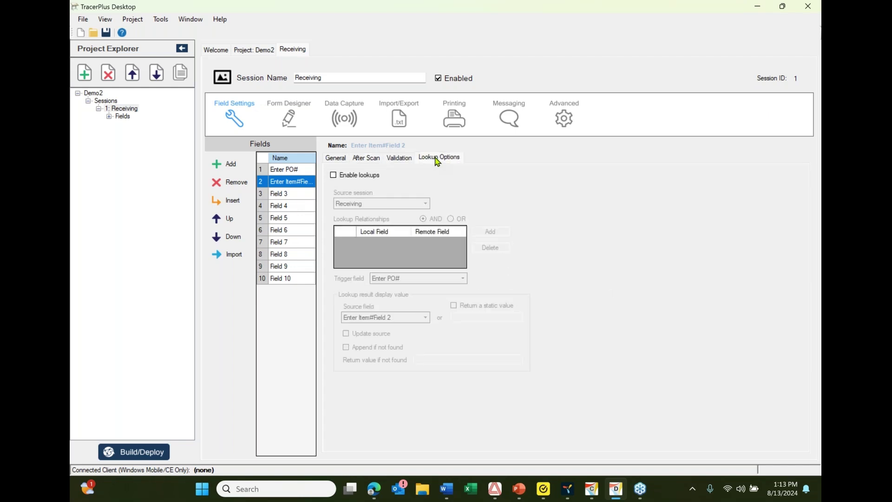
left_click(282, 194)
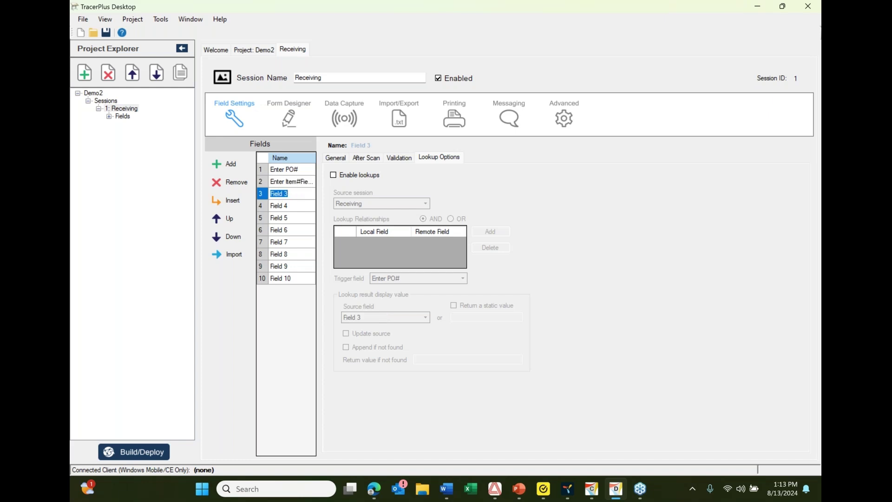
type("Enter Qty")
key("Return")
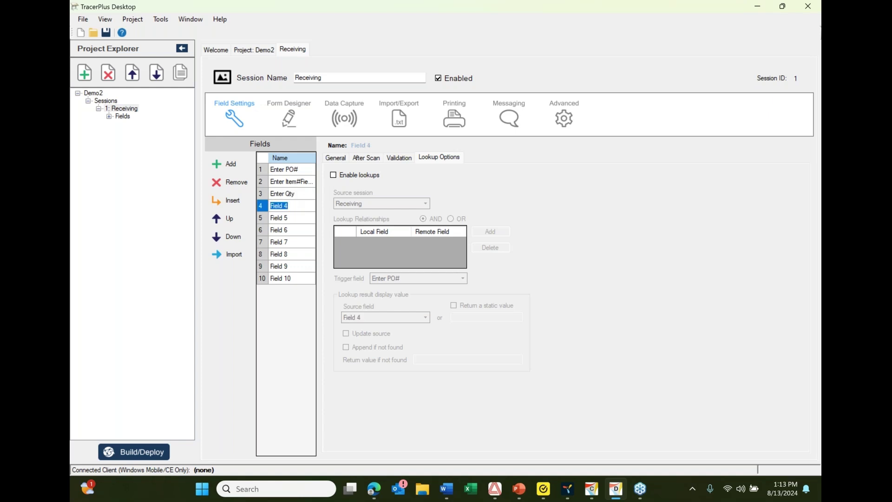
type("Enter Location")
- Examine the Enter Qty field's after-scan, validation, lookup and general settings
left_click(267, 194)
left_click(342, 161)
left_click(360, 160)
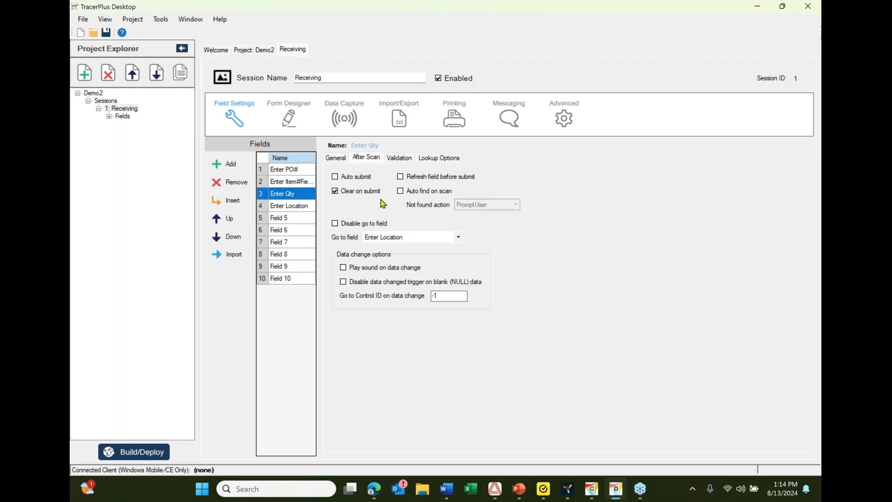
left_click(399, 159)
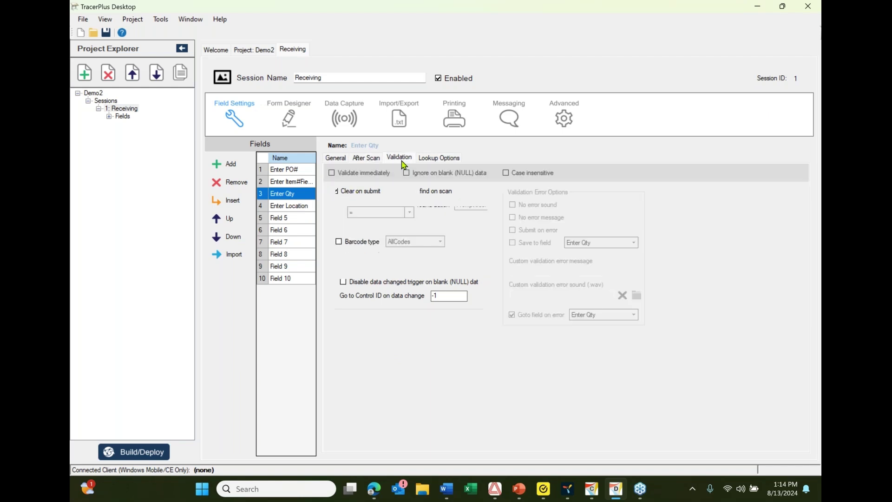
left_click(445, 159)
left_click(331, 158)
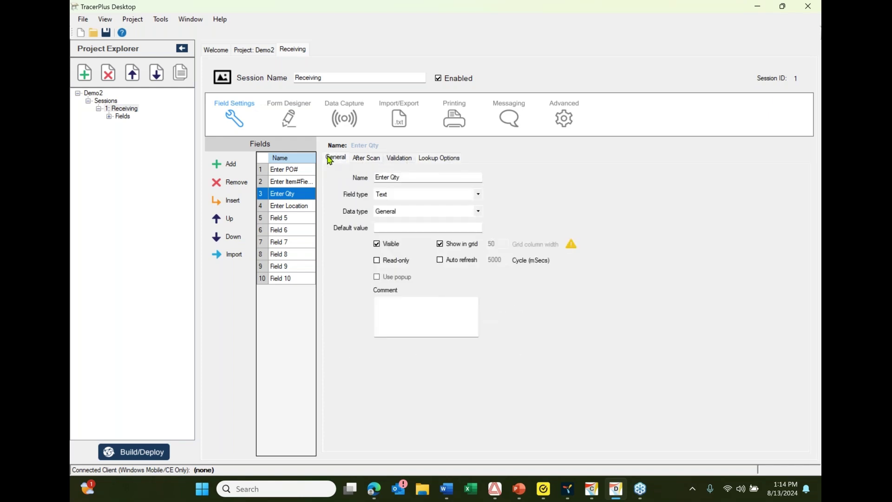
- Rename the fifth field Date and set its data type to DateTime
left_click(290, 218)
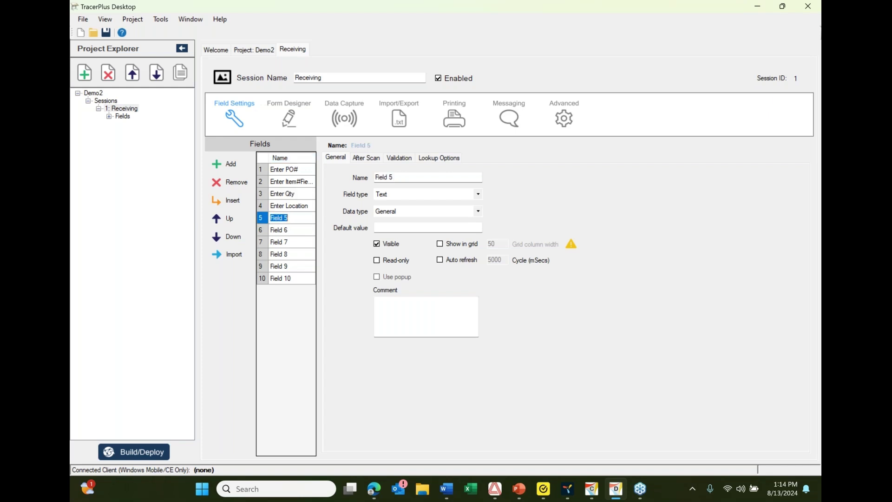
left_click_drag(407, 177, 362, 176)
type("Date")
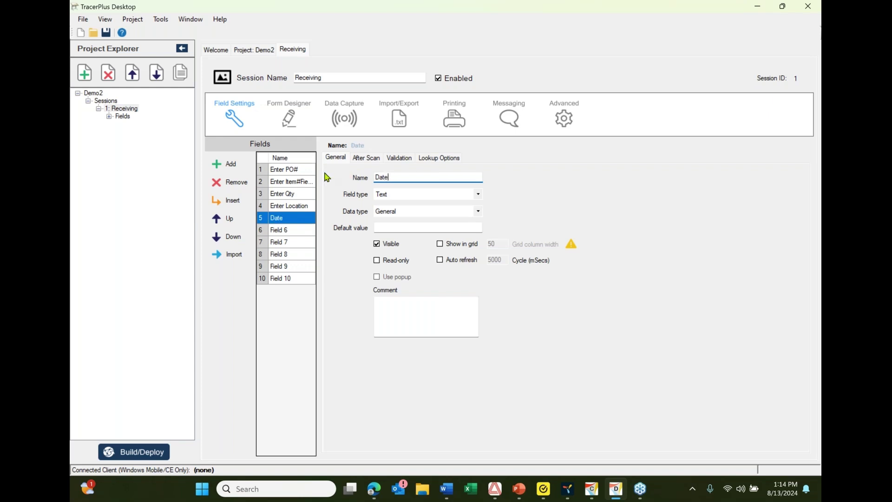
left_click(480, 211)
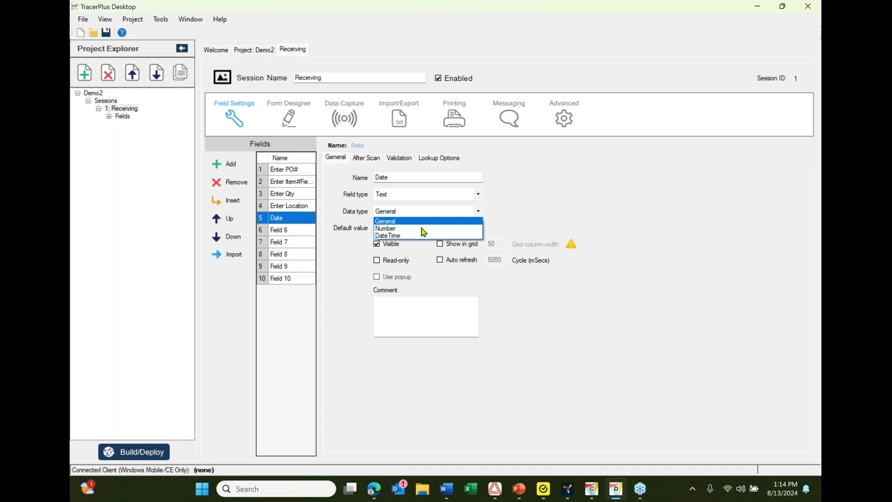
left_click(406, 236)
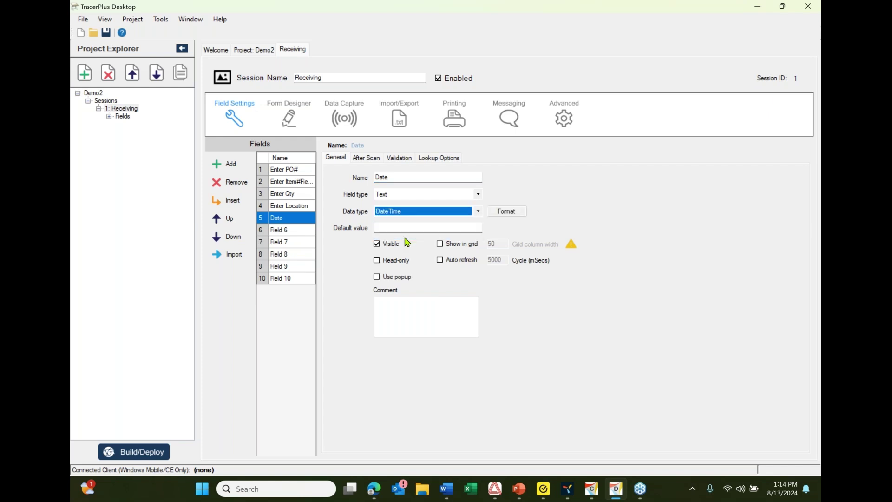
- Format the Date field's value as MM/dd/yyyy, without a time format
left_click(519, 213)
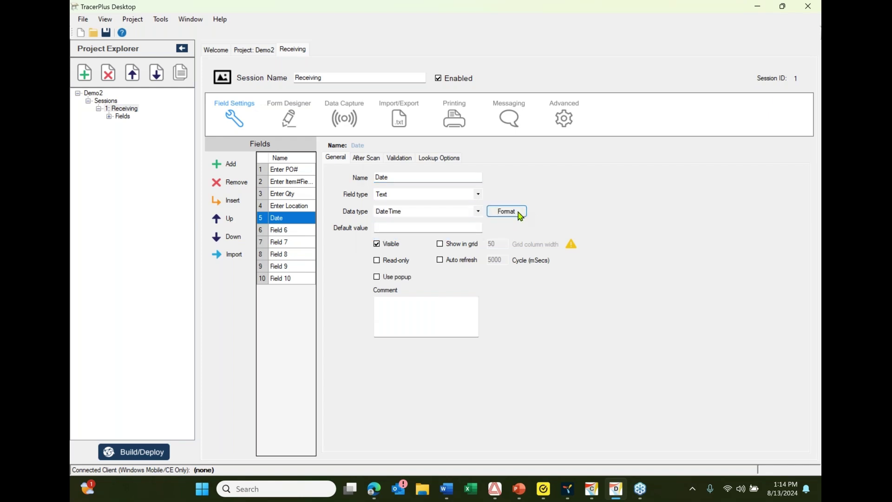
left_click(503, 232)
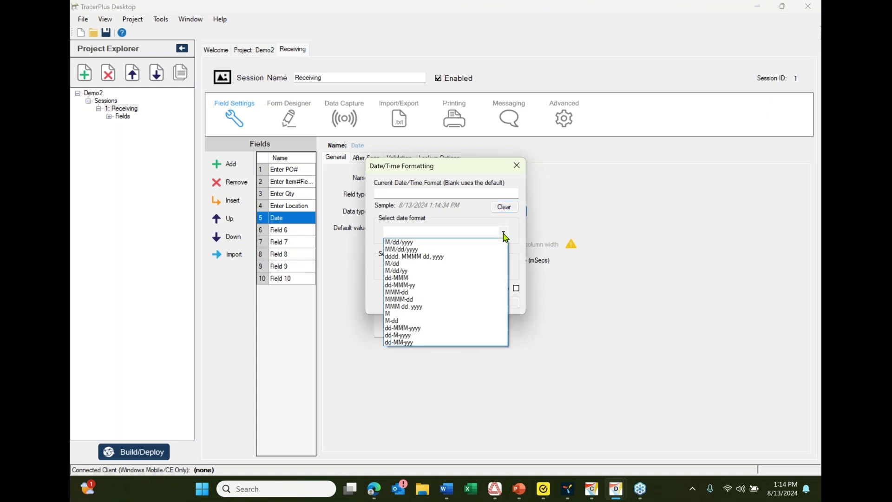
left_click(421, 251)
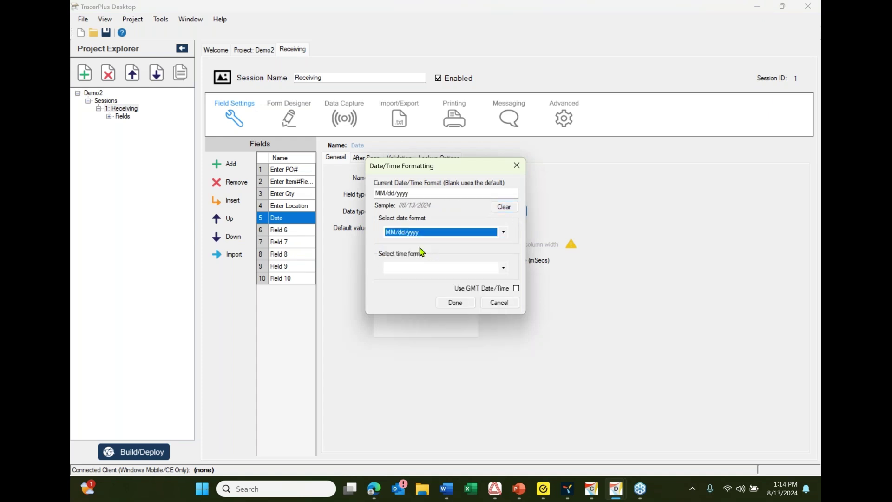
left_click(465, 304)
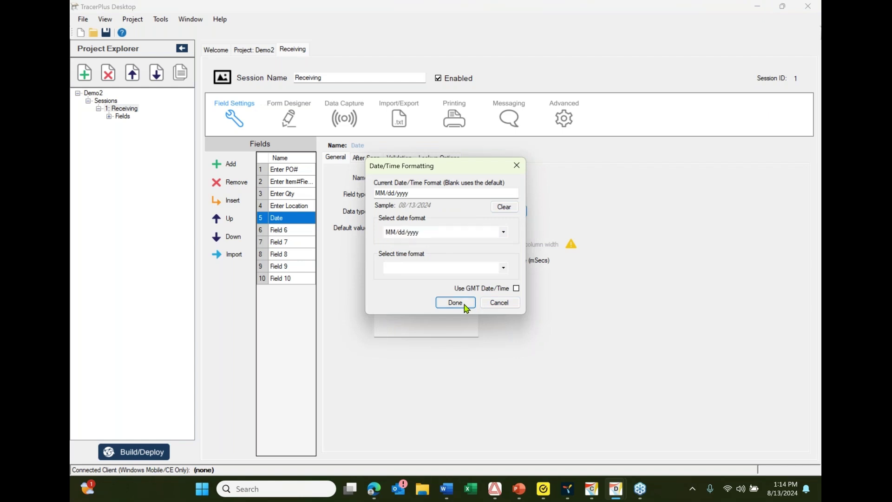
- Rename the sixth field Time and set its data type to DateTime
left_click(294, 234)
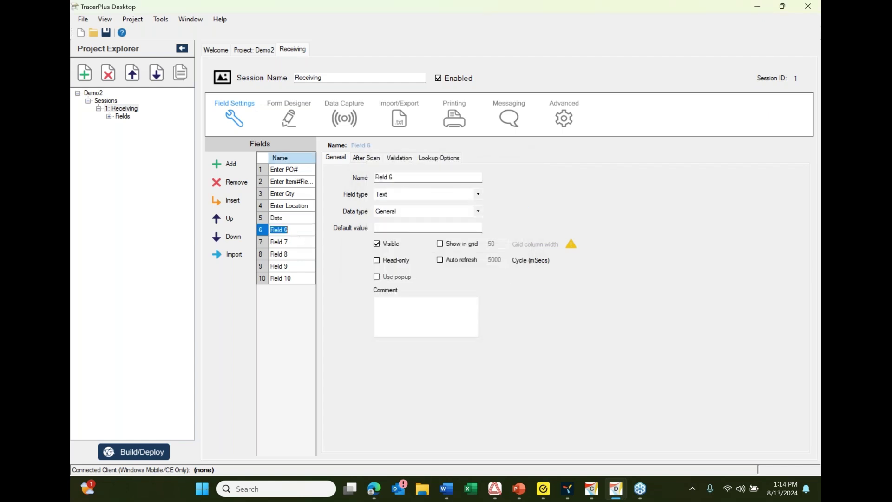
key("Tab")
type("Time")
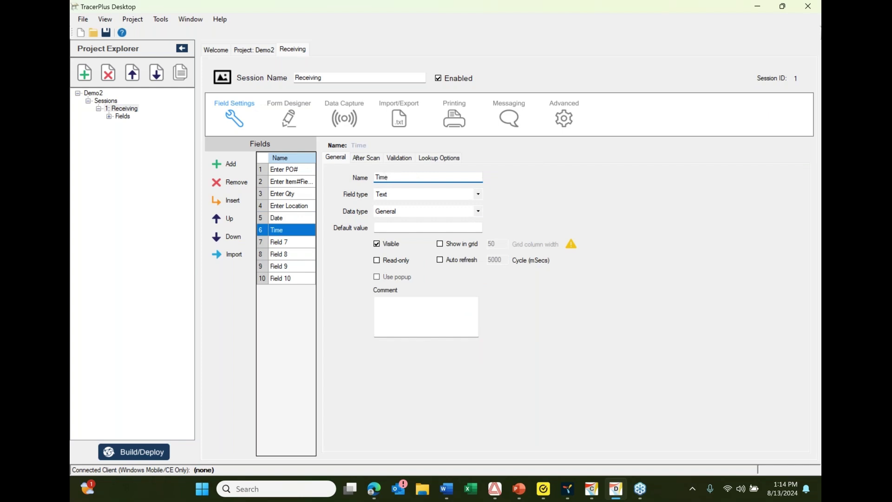
left_click(477, 212)
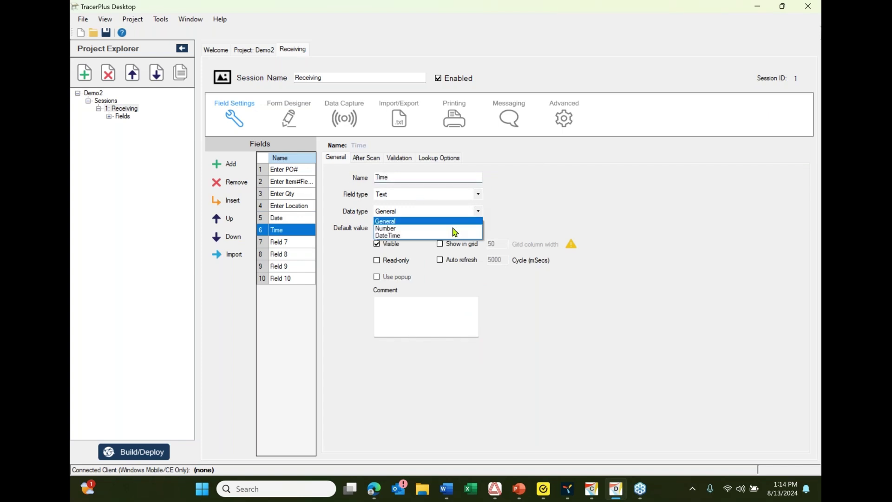
left_click(430, 236)
- Give the Time field the hours-and-minutes format with an AM/PM marker, h:mm t"M", without a date format
left_click(509, 211)
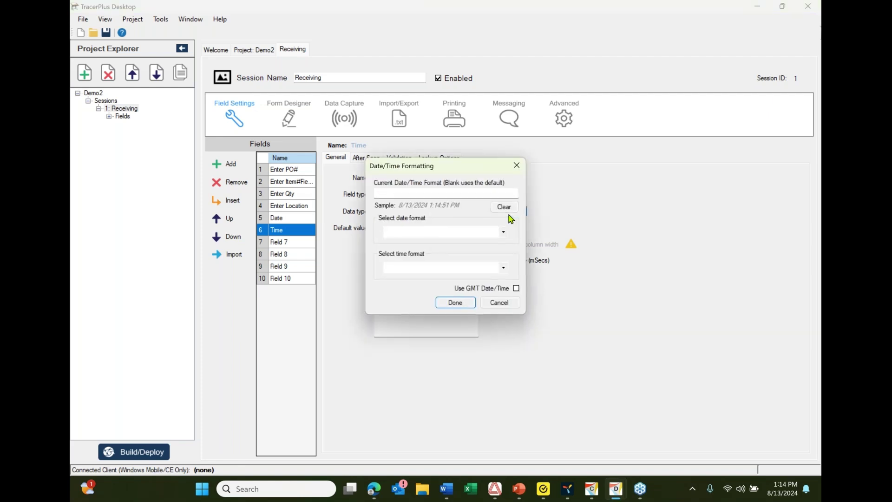
left_click(503, 268)
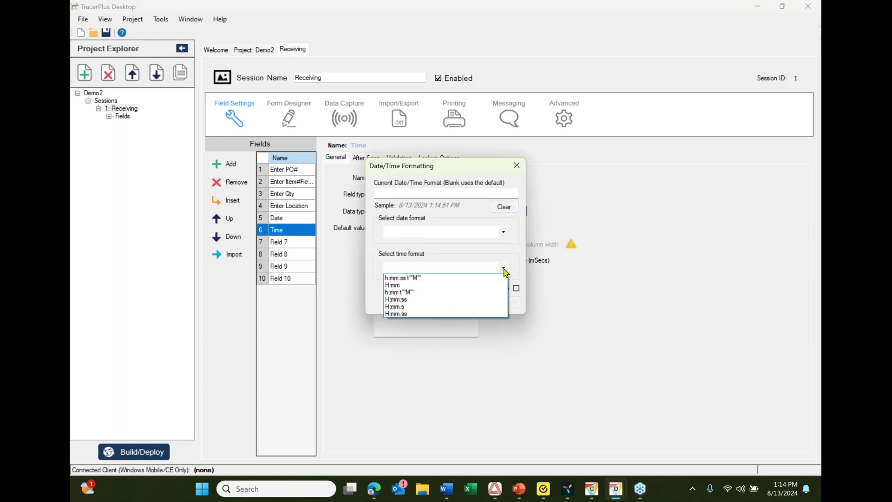
left_click(418, 291)
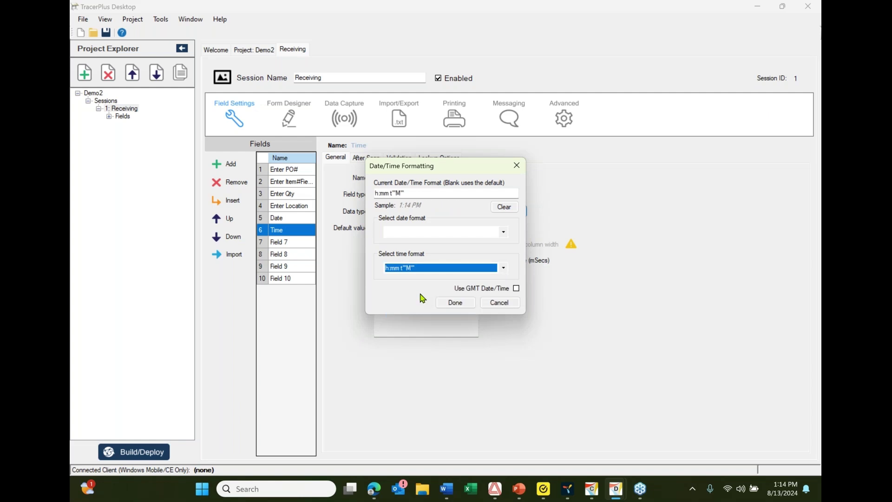
left_click(456, 303)
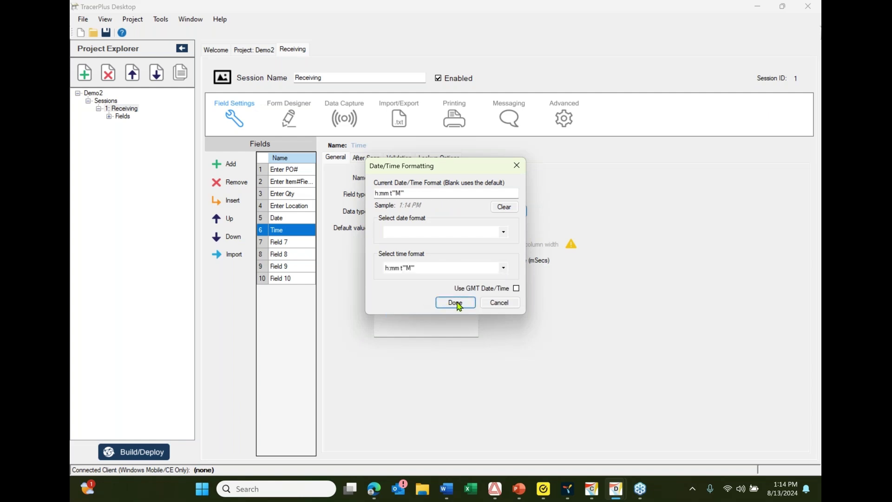
- Make the Time and Date fields read-only
left_click(377, 260)
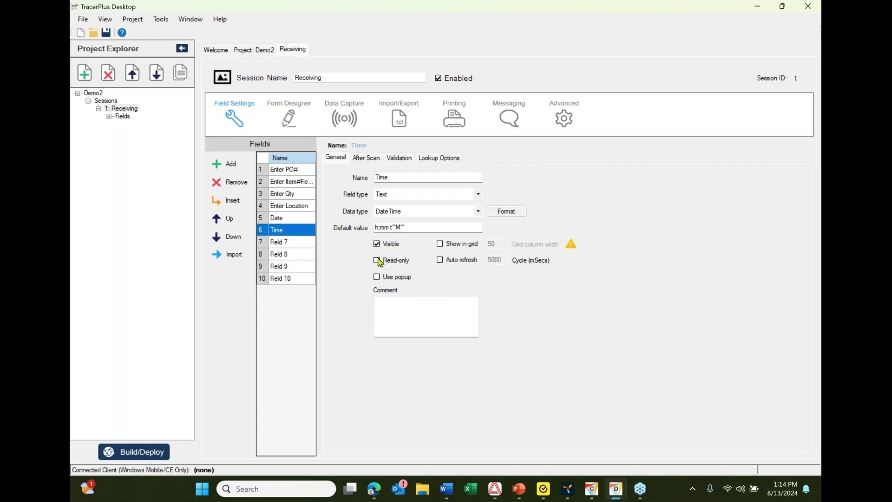
left_click(281, 218)
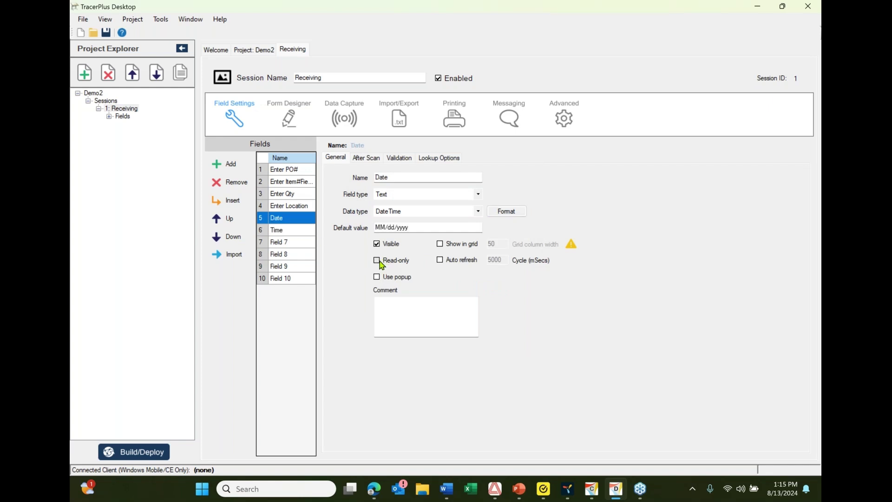
left_click(377, 260)
- Set the Enter Location field to go to the Enter Item# field after a scan
left_click(300, 210)
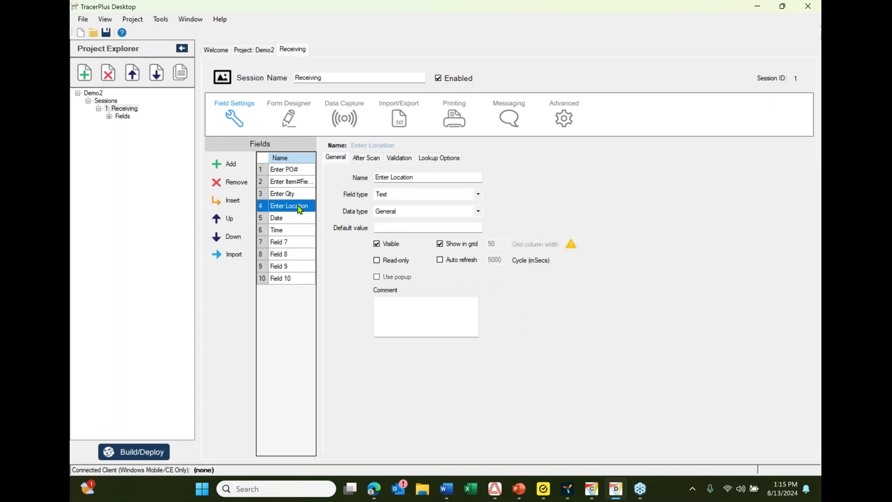
left_click(365, 159)
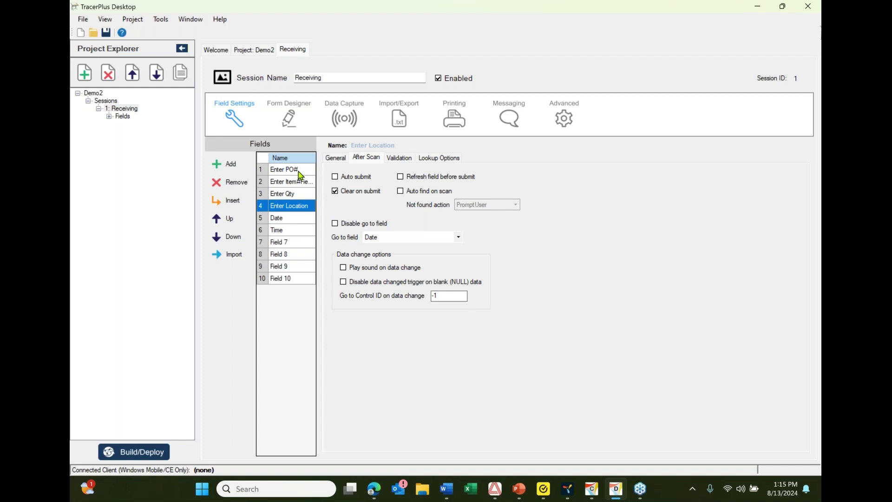
left_click(459, 238)
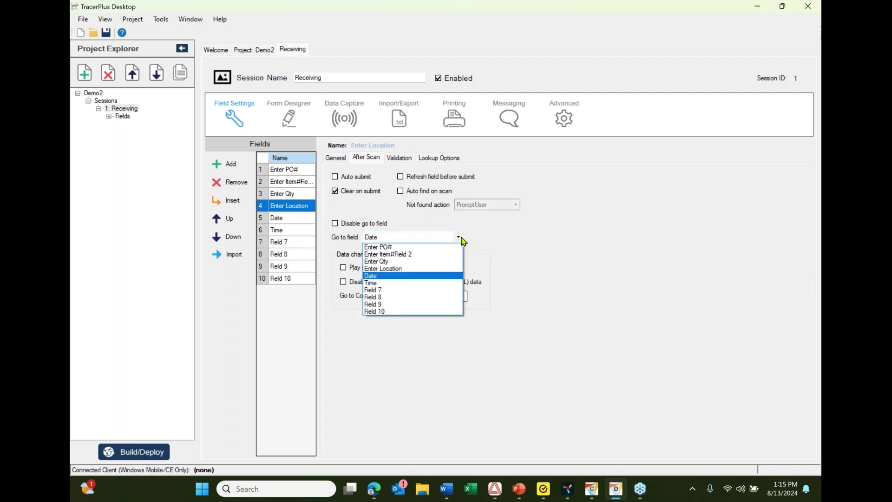
left_click(396, 255)
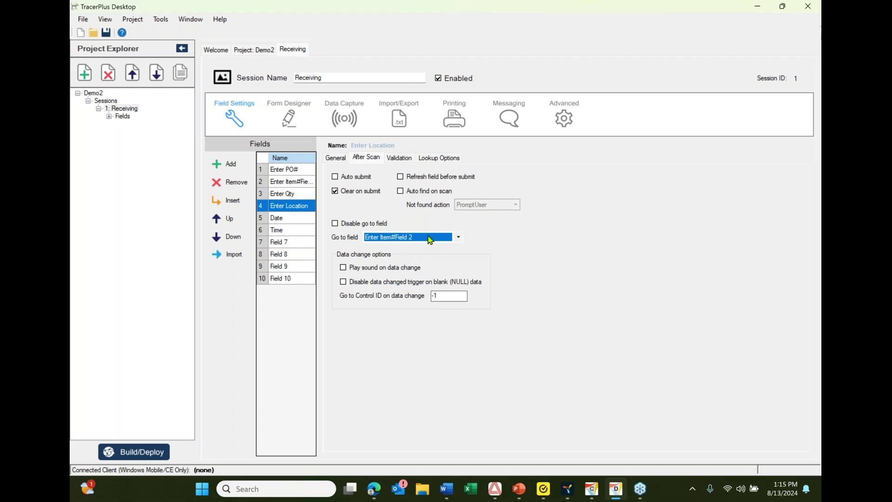
- Remove the leftover "Field 2" text from the second field's name so it reads Enter Item#
left_click(297, 186)
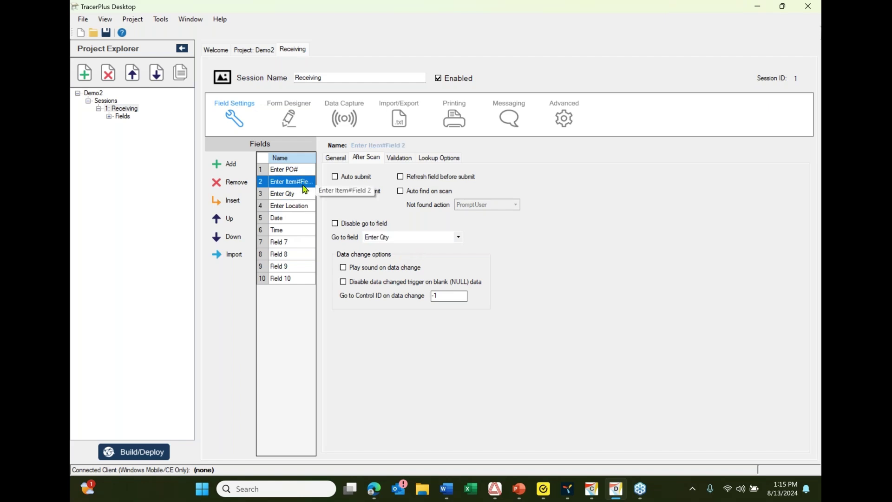
left_click(337, 159)
left_click(444, 178)
key("BackSpace")
key("BackSpace")
key("BackSpace")
key("BackSpace")
key("BackSpace")
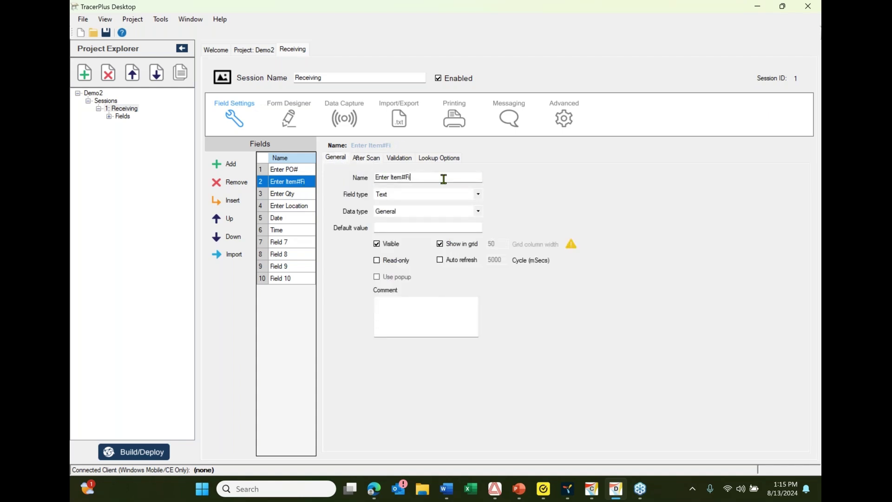
key("BackSpace")
- Remove the unused Fields 7 through 10 and open the Receiving session's Form Designer
left_click(298, 247)
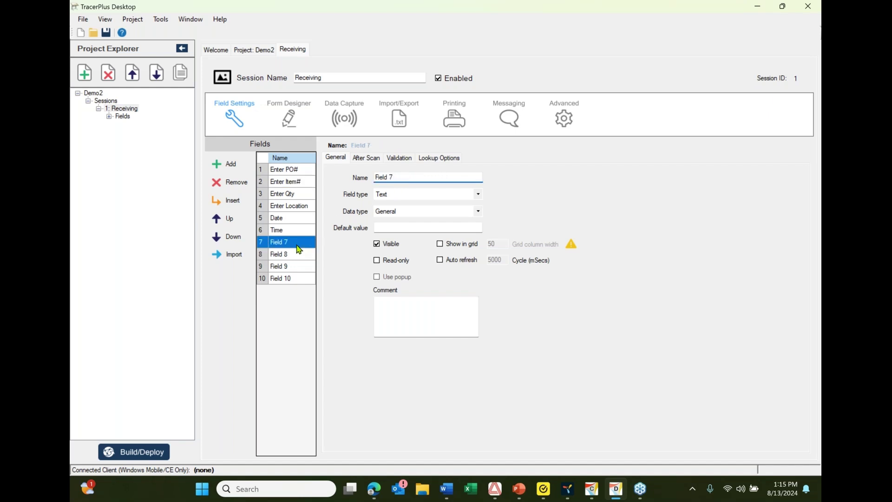
left_click(228, 185)
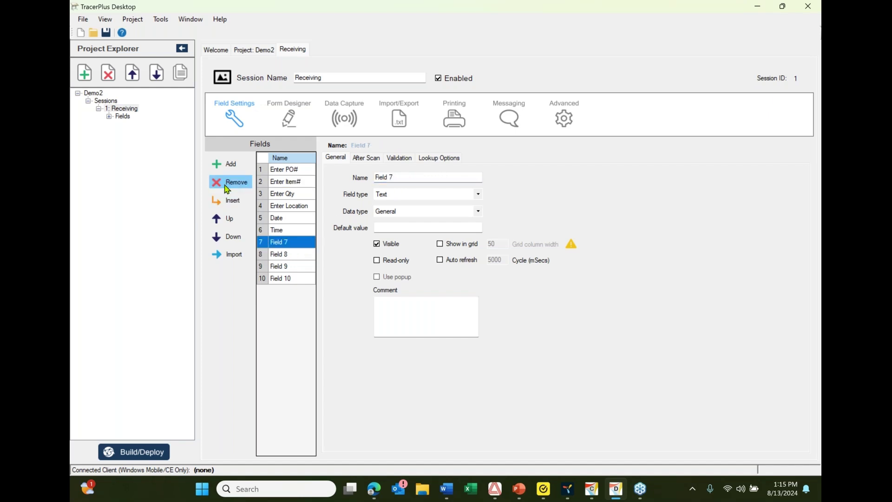
left_click(227, 183)
left_click(228, 184)
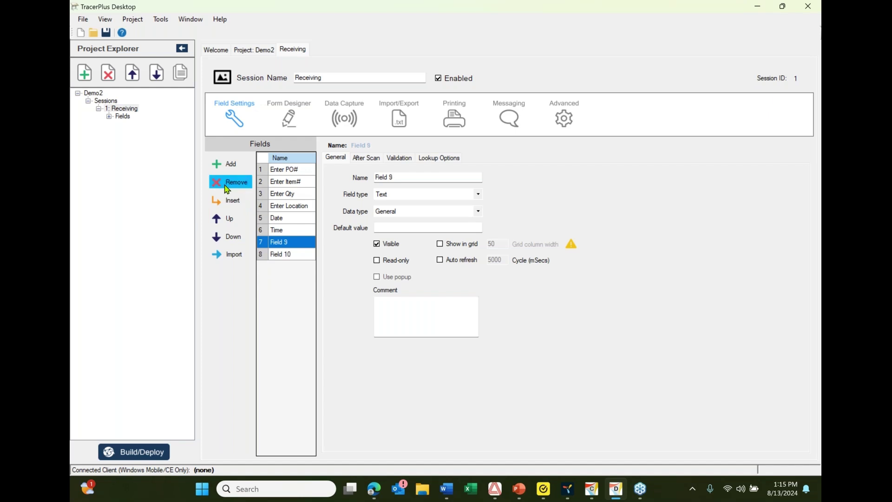
left_click(228, 185)
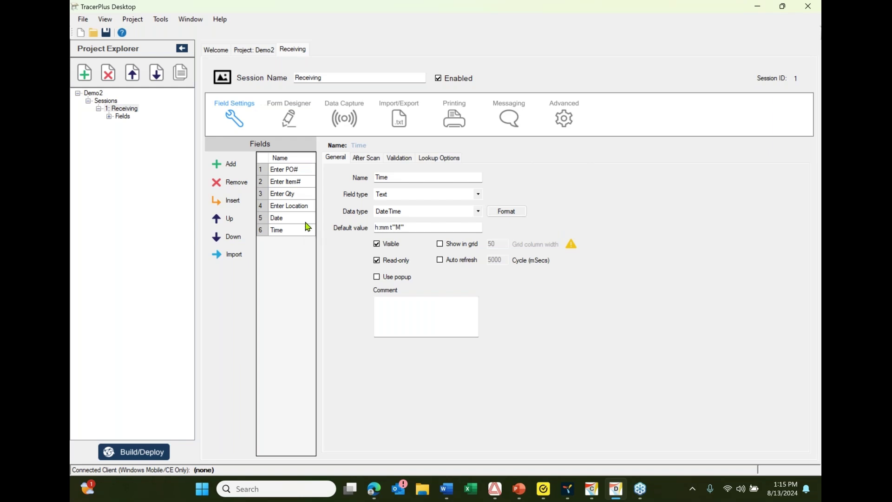
left_click(294, 120)
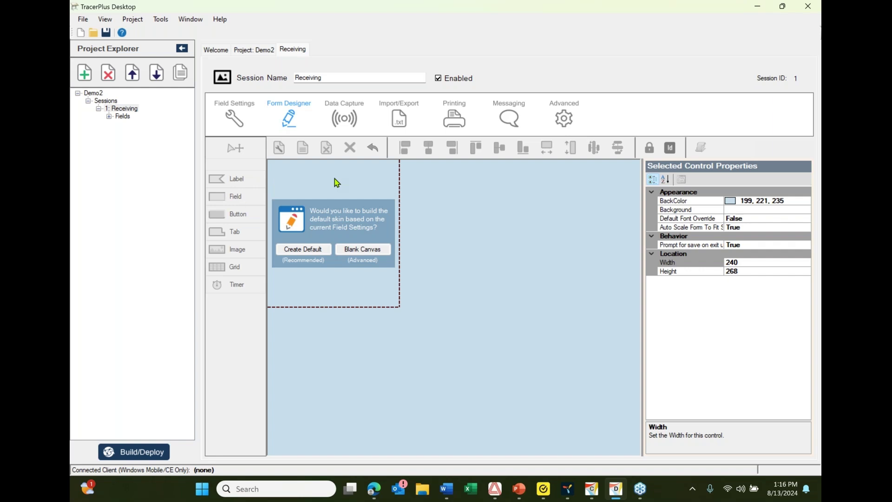
- Build the Receiving session's default form from its current field settings
left_click(234, 118)
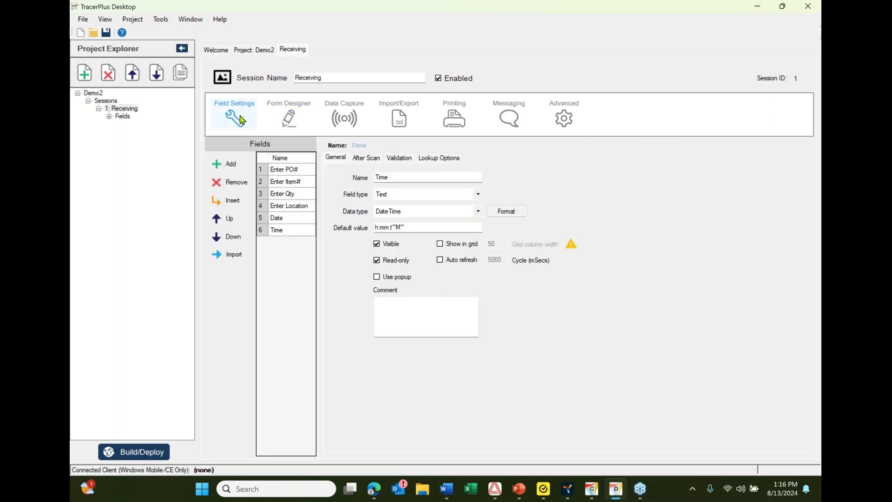
left_click(290, 120)
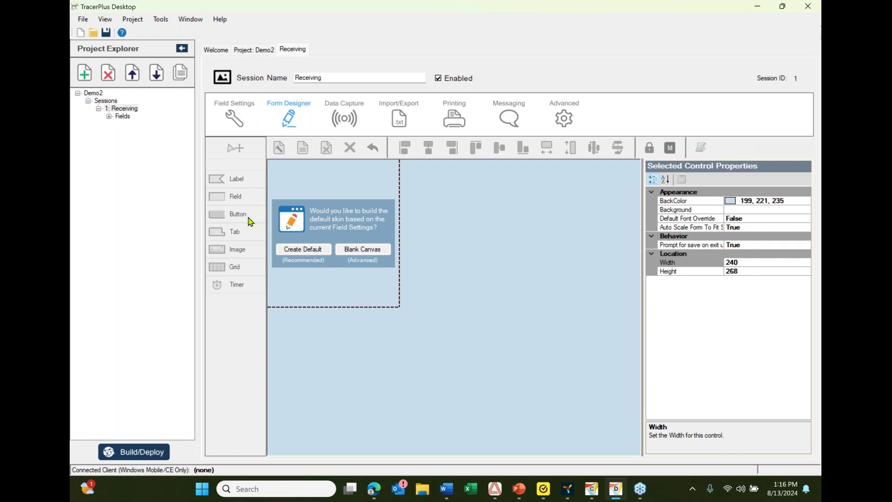
left_click(307, 256)
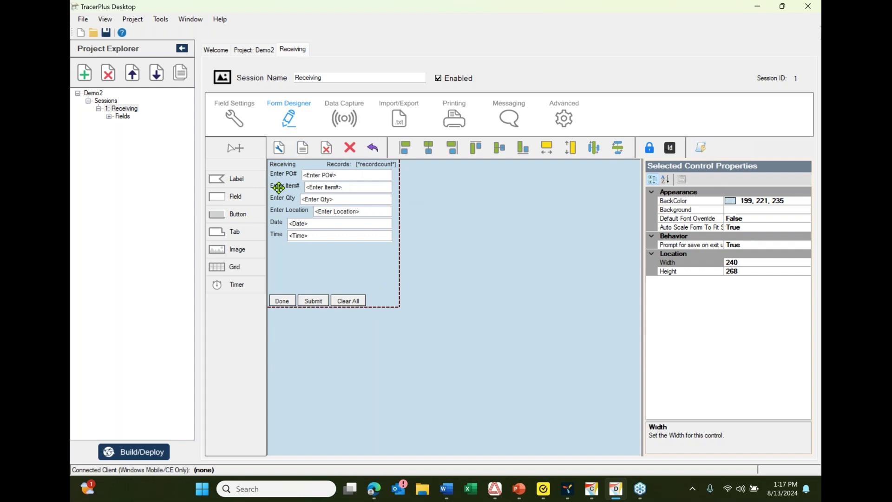
- Set the background color of the Enter PO# label to Lime
left_click(284, 175)
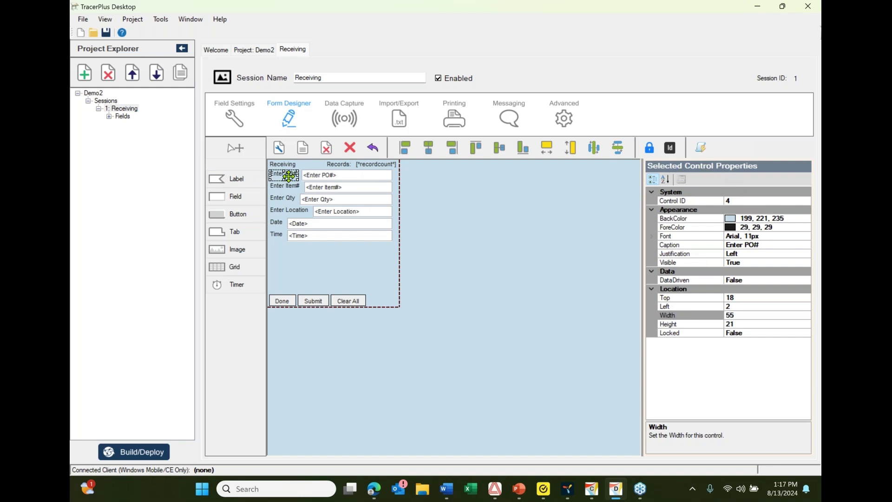
left_click(807, 220)
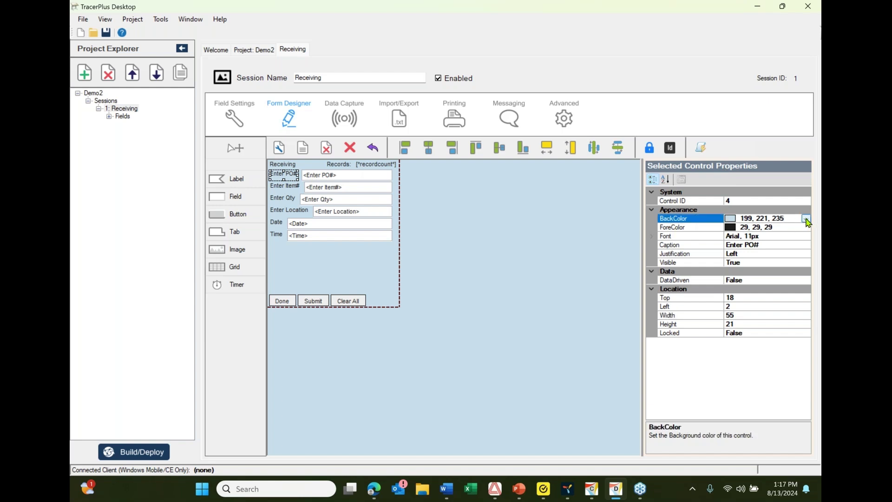
left_click(807, 219)
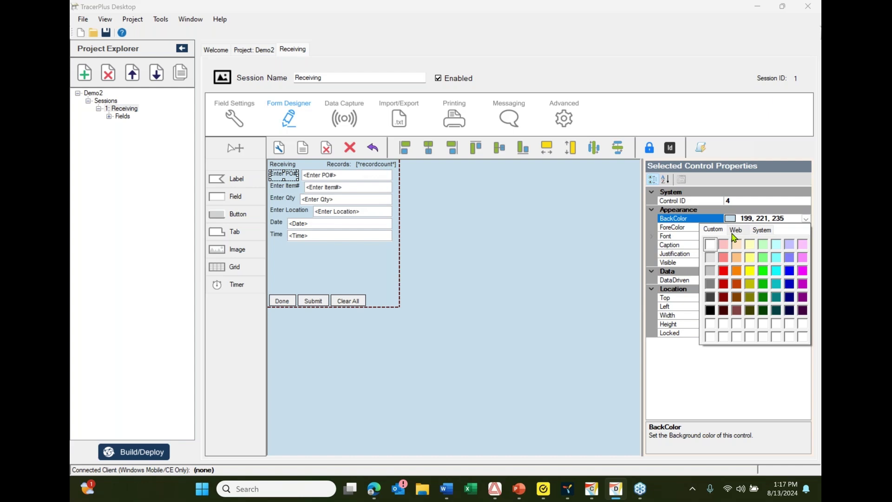
left_click(764, 273)
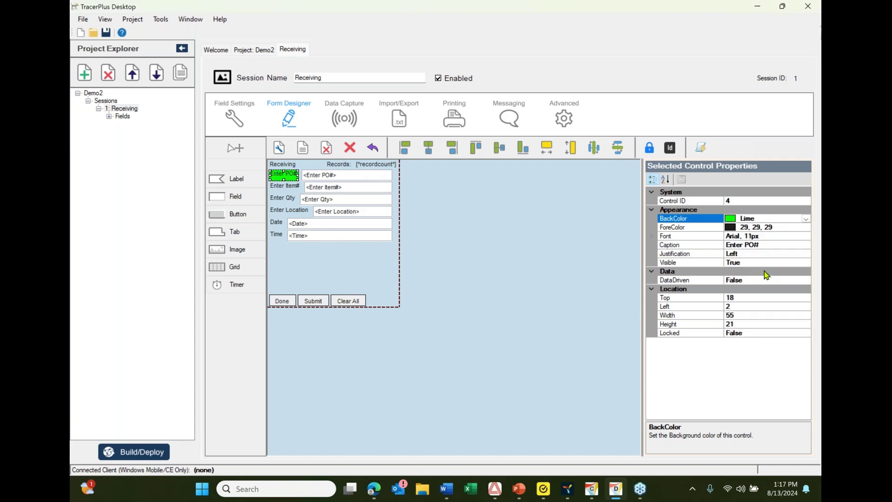
- Set the background color of the Enter Item# label to Lime
left_click(291, 190)
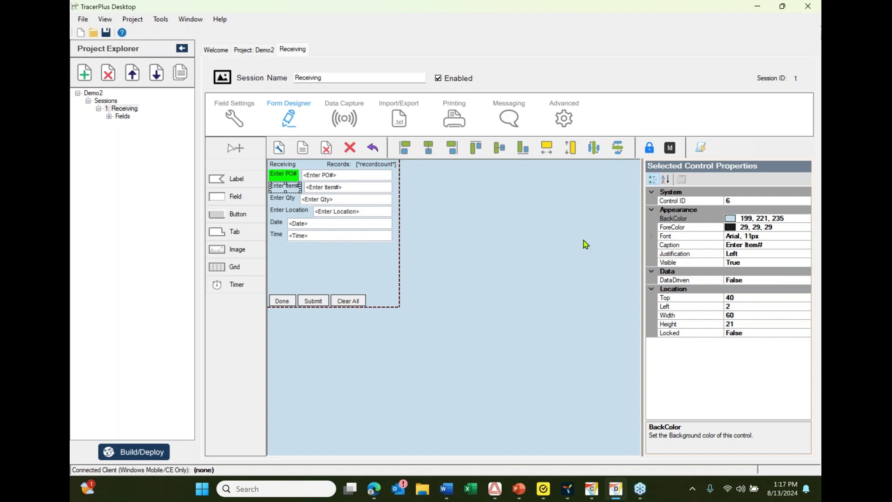
left_click(775, 219)
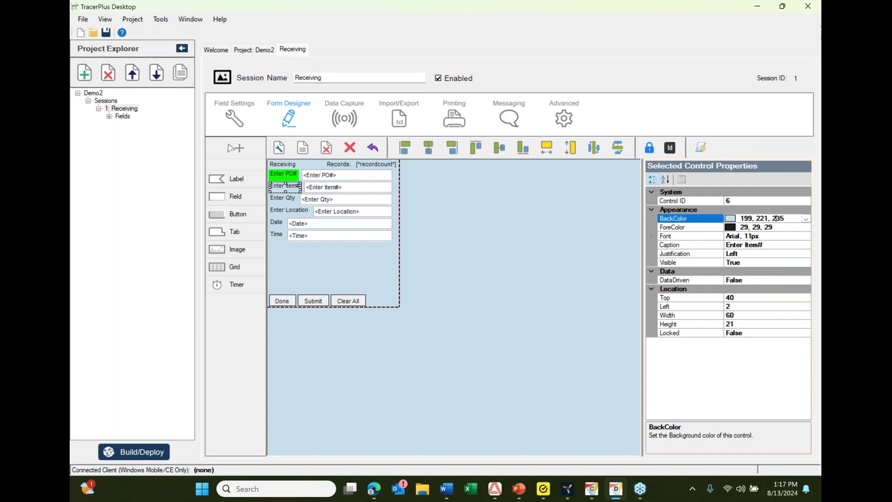
left_click(807, 219)
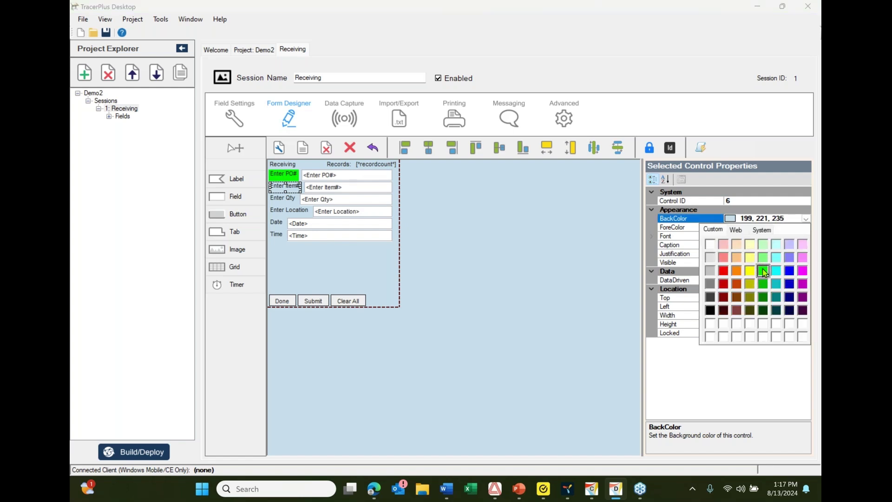
left_click(764, 271)
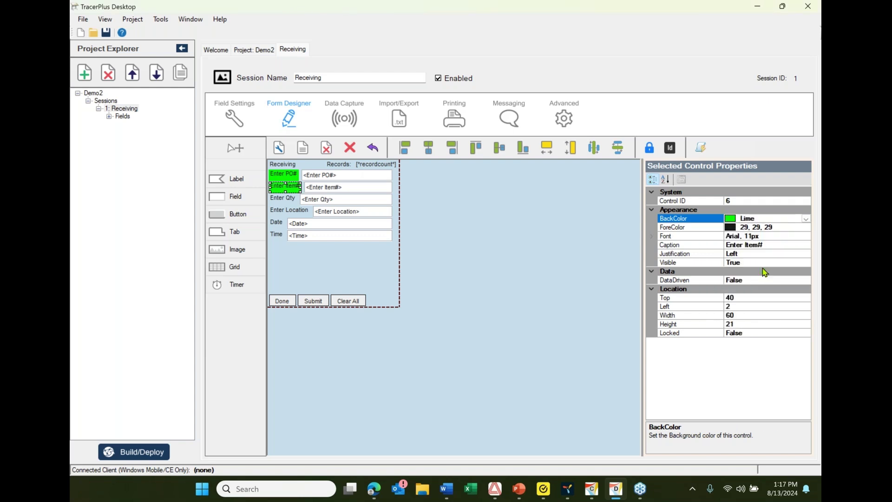
- Add a button in the empty area between the Time field and the Clear All button, captioned Sync Data
left_click(347, 179)
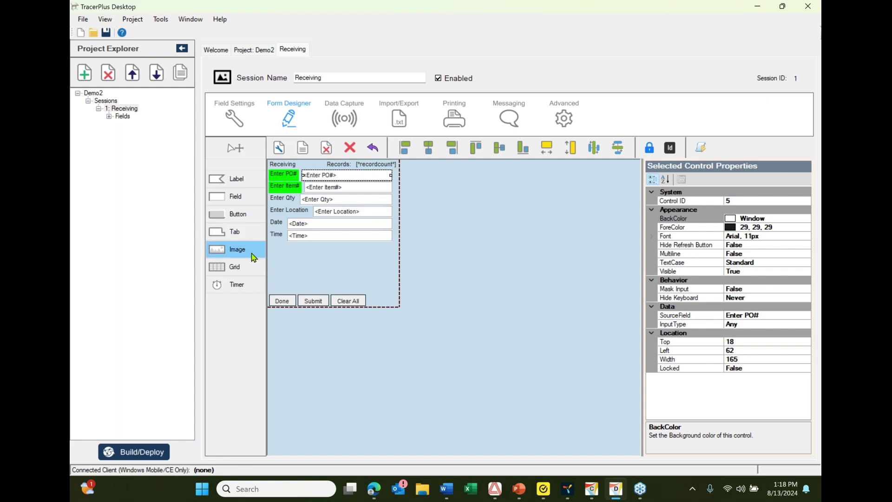
left_click_drag(242, 218, 356, 280)
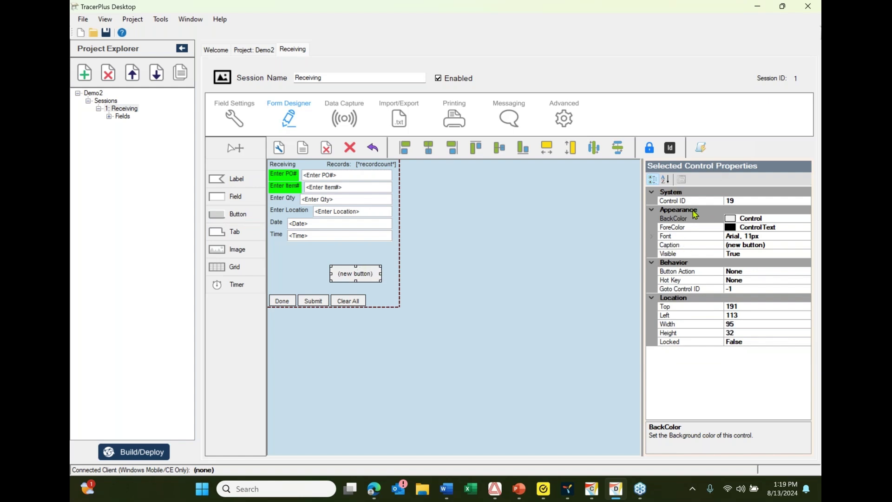
left_click(773, 245)
left_click_drag(765, 245, 723, 246)
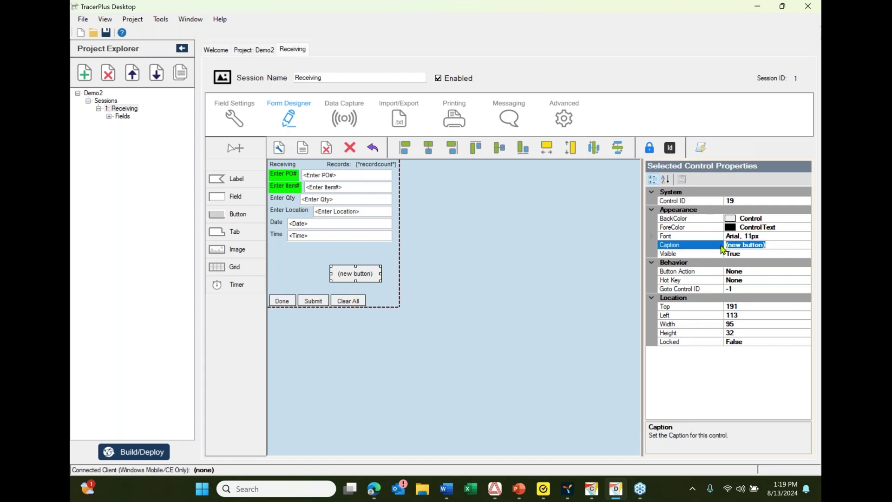
type("Sync Data")
- Set the Sync Data button's action to DoSync
left_click(708, 274)
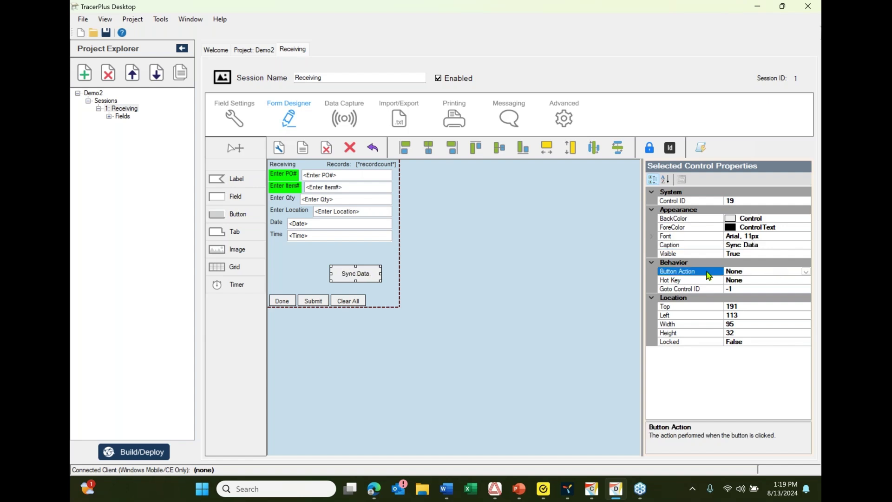
left_click(806, 273)
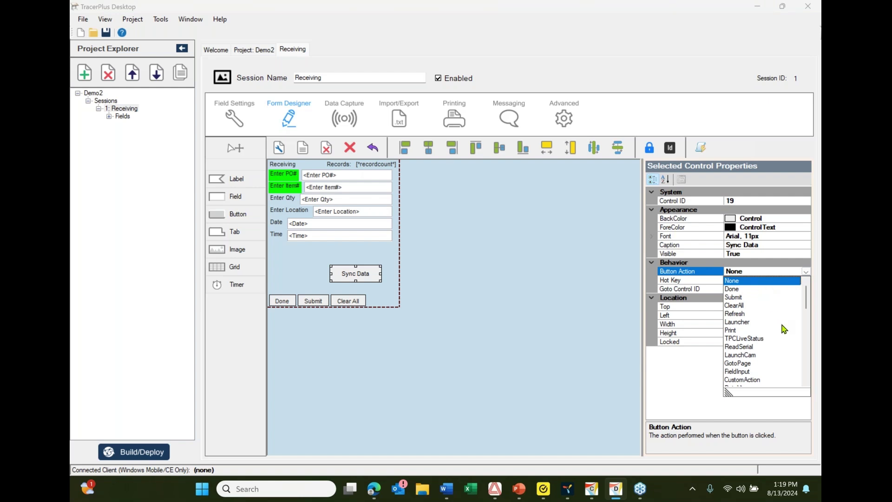
scroll(767, 295, "down", 1)
scroll(766, 295, "up", 1)
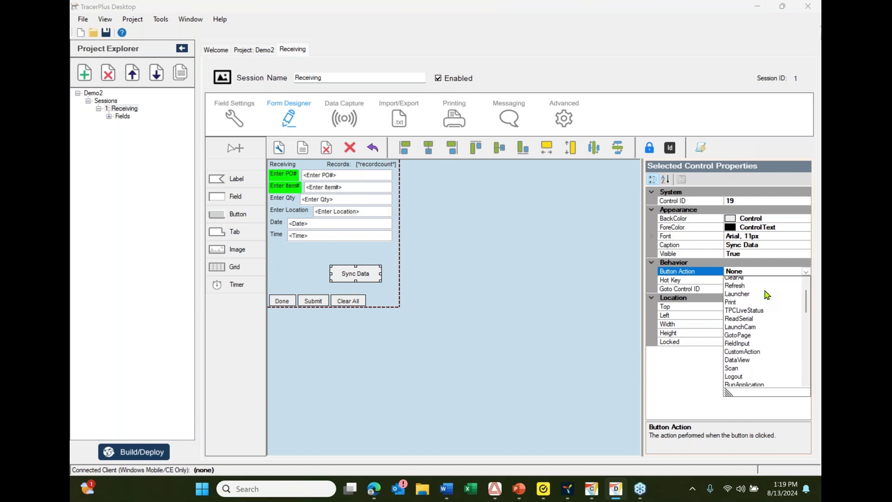
scroll(766, 295, "down", 1)
scroll(767, 295, "down", 4)
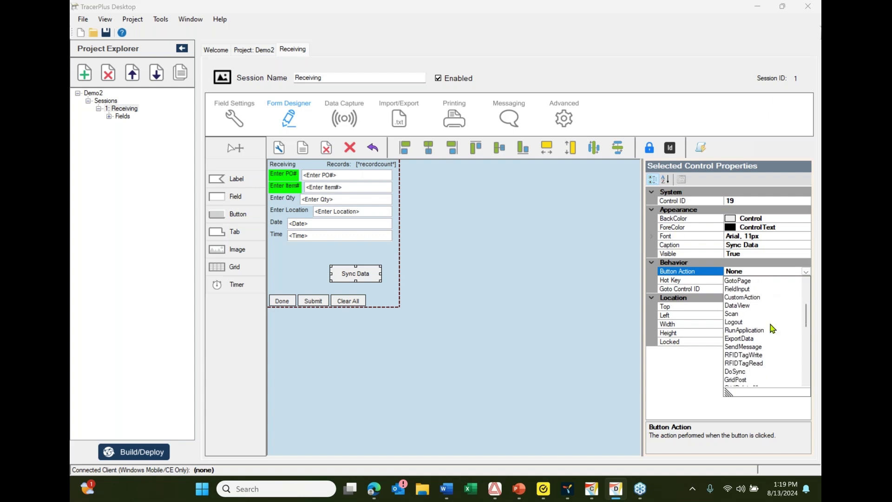
scroll(766, 339, "down", 1)
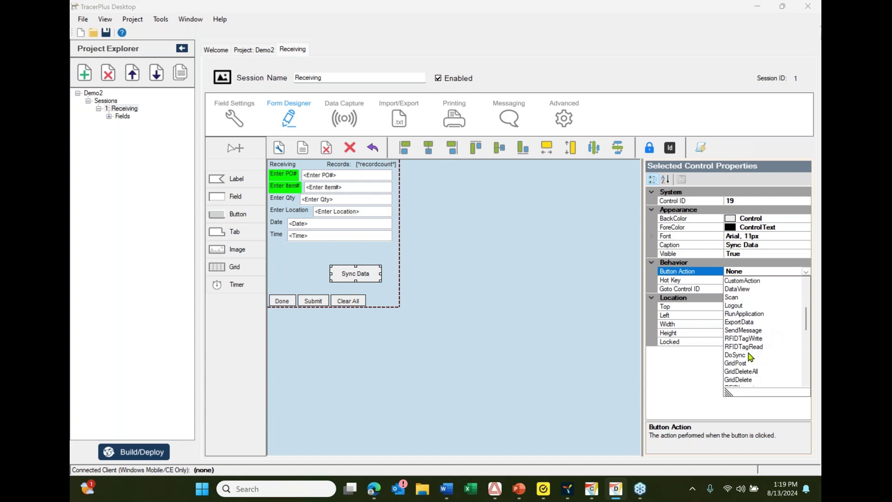
left_click(746, 357)
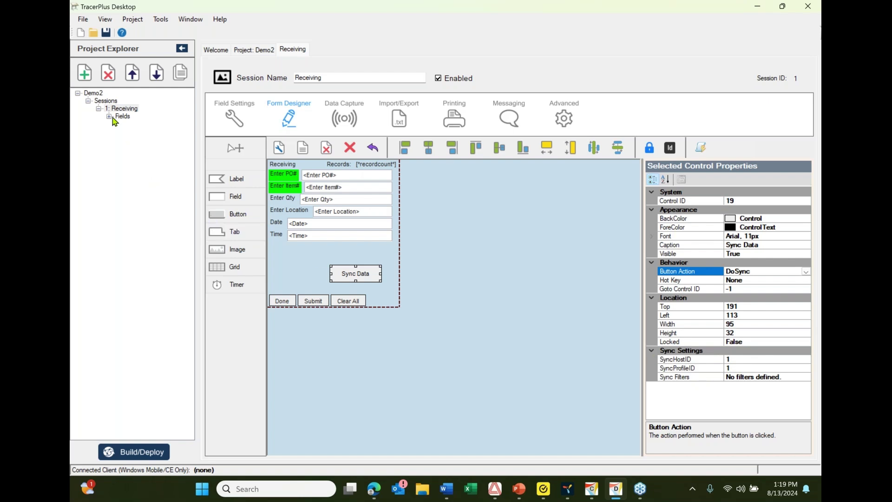
- Set the background color of the Sync Data button to Aqua
left_click(95, 93)
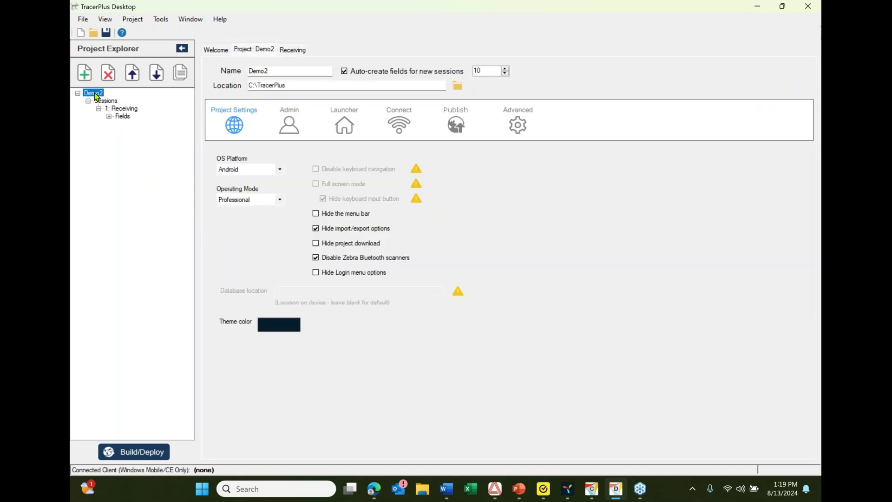
left_click(112, 109)
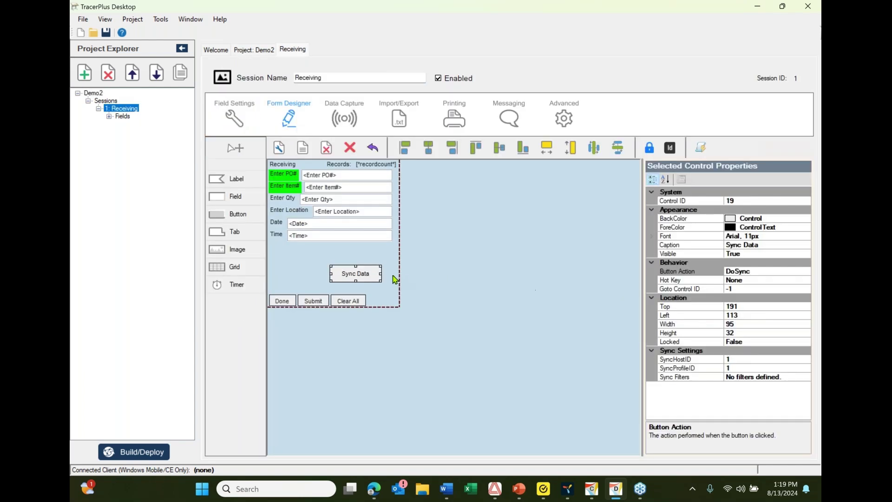
left_click(368, 272)
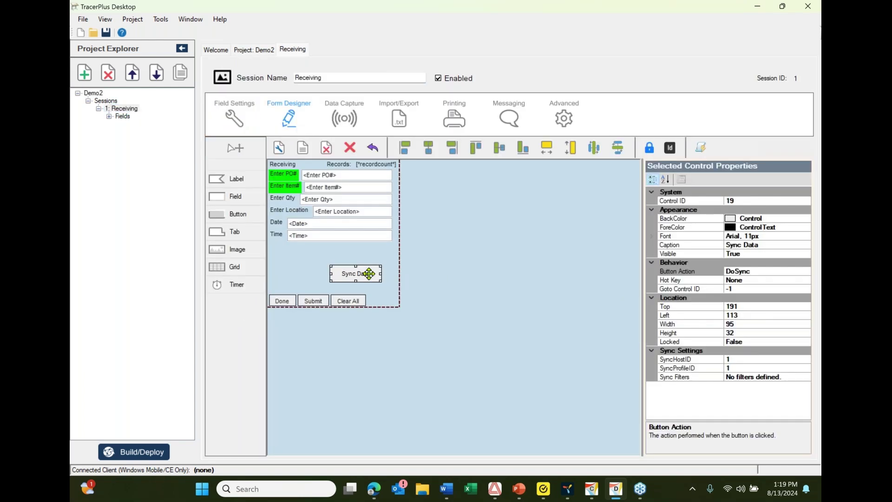
left_click(782, 220)
left_click(806, 218)
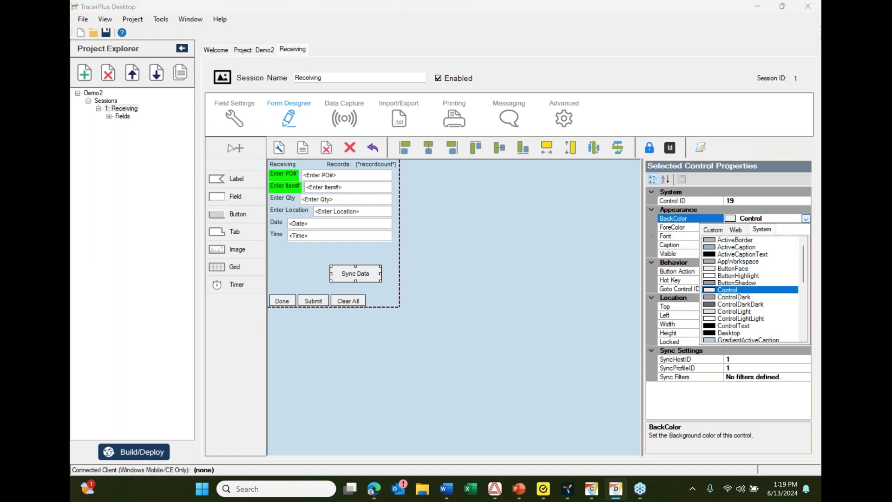
left_click(719, 231)
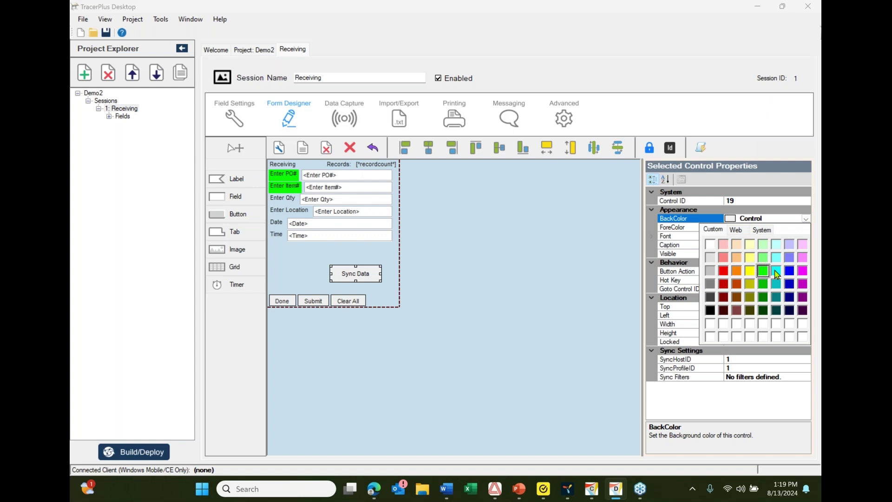
left_click(776, 271)
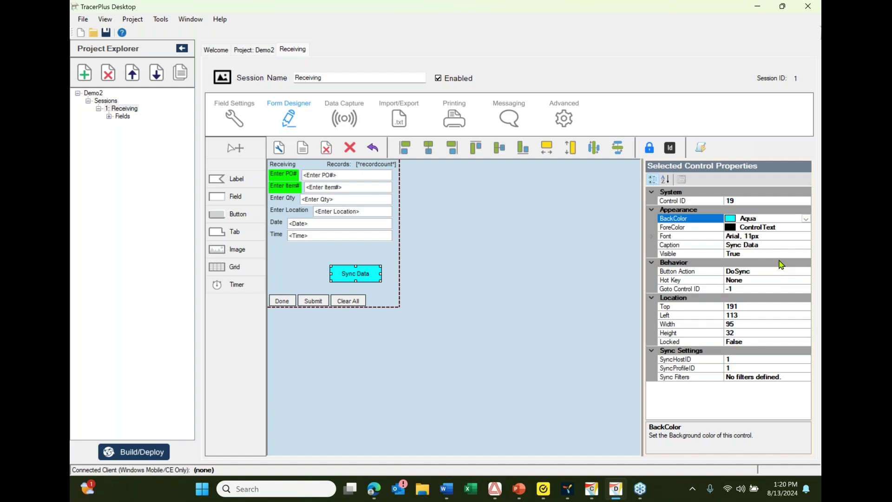
left_click(591, 489)
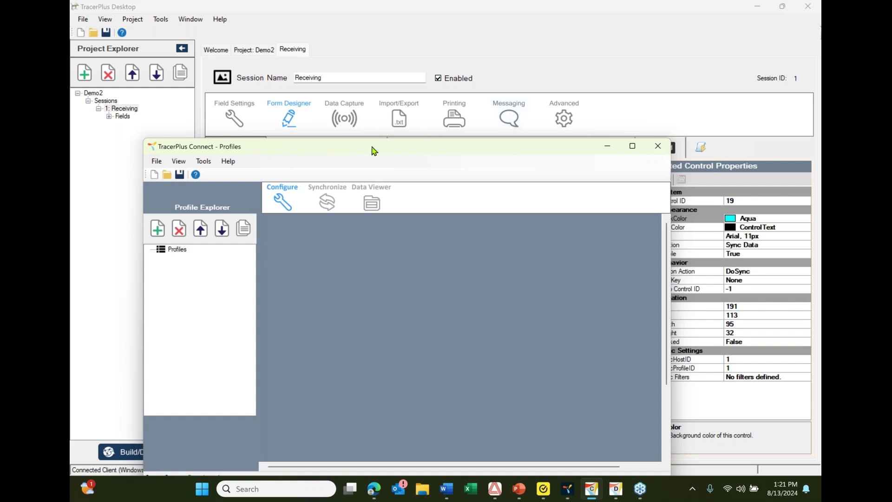
left_click_drag(335, 141, 362, 100)
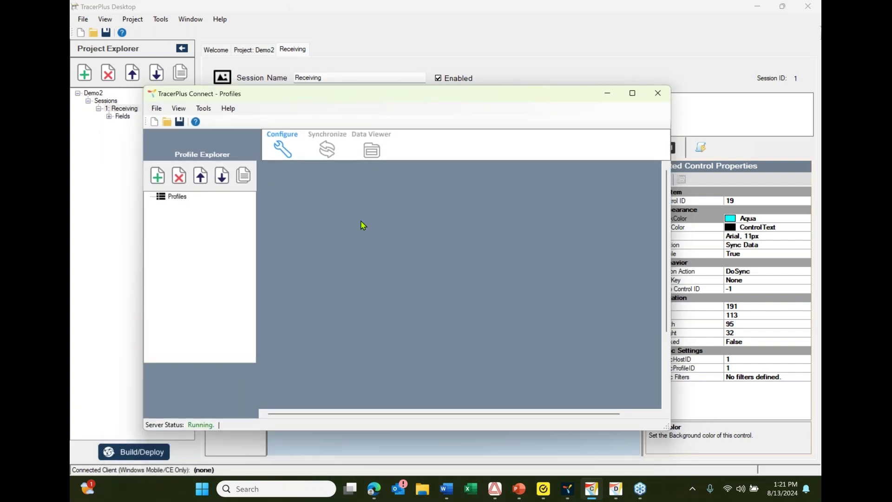
left_click(427, 50)
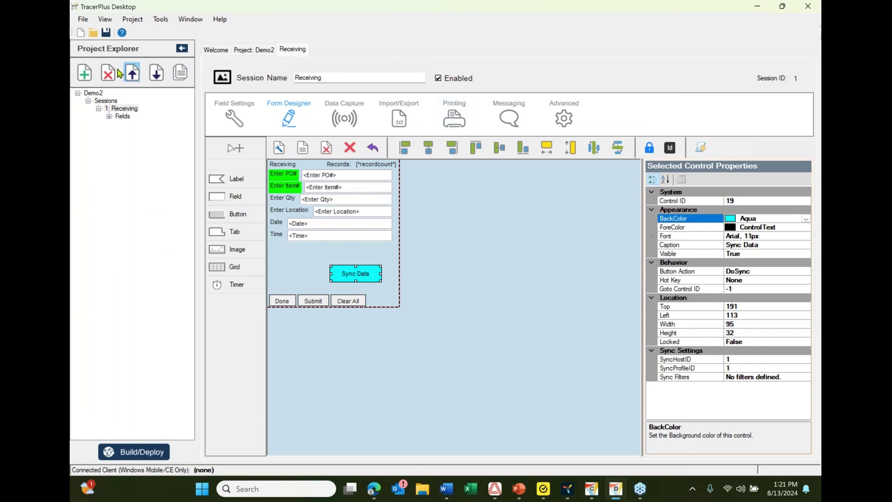
- Save the project as Demo2.tpp in the TracerPlus Demo2 folder, overwriting the existing file
left_click(82, 19)
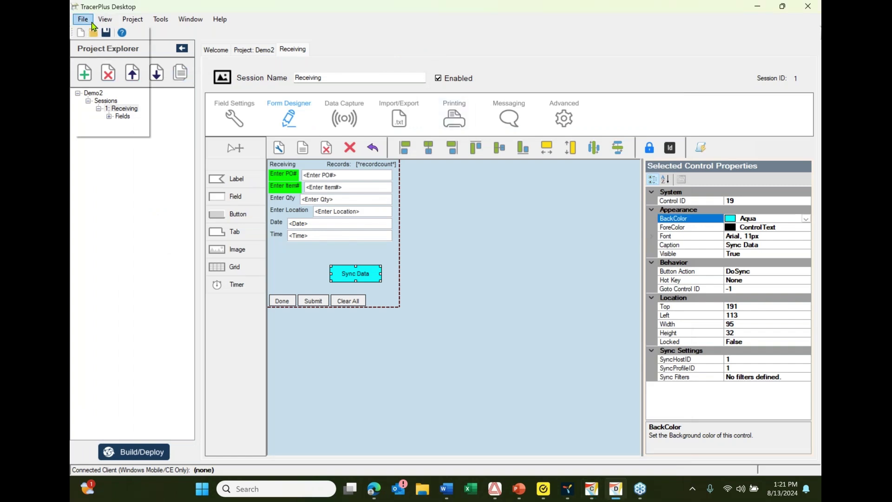
left_click(96, 86)
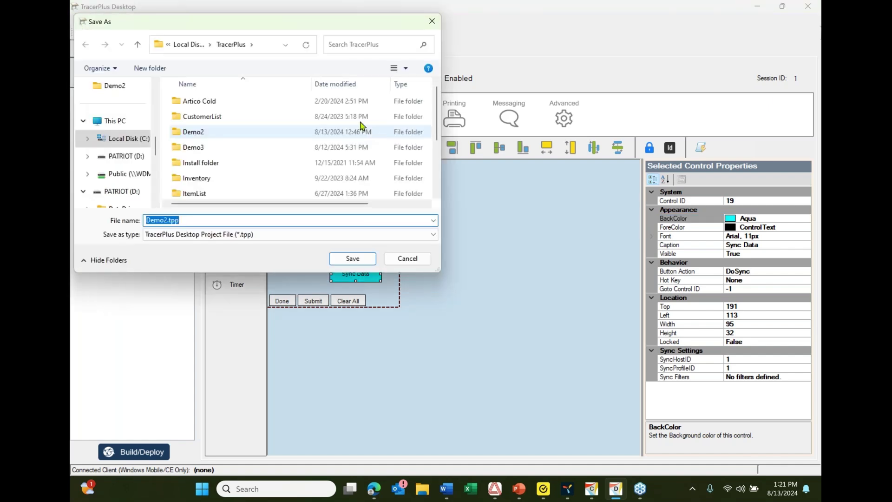
double_click(213, 133)
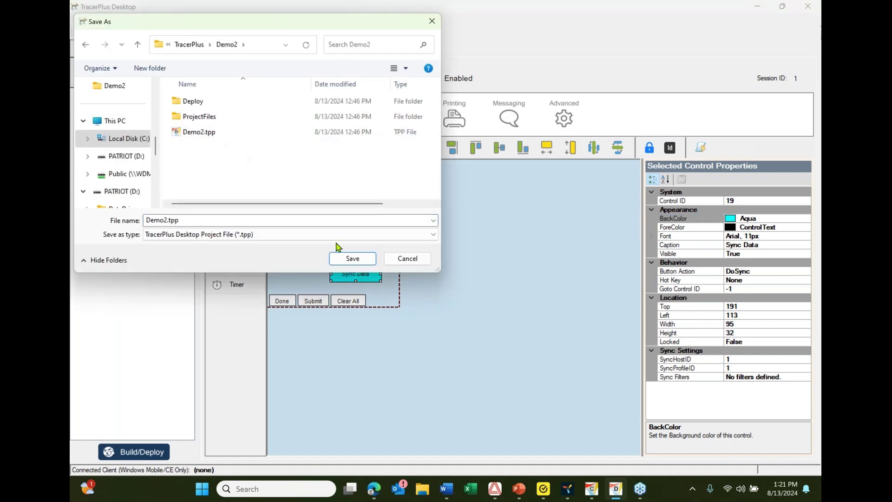
left_click(352, 259)
left_click(487, 246)
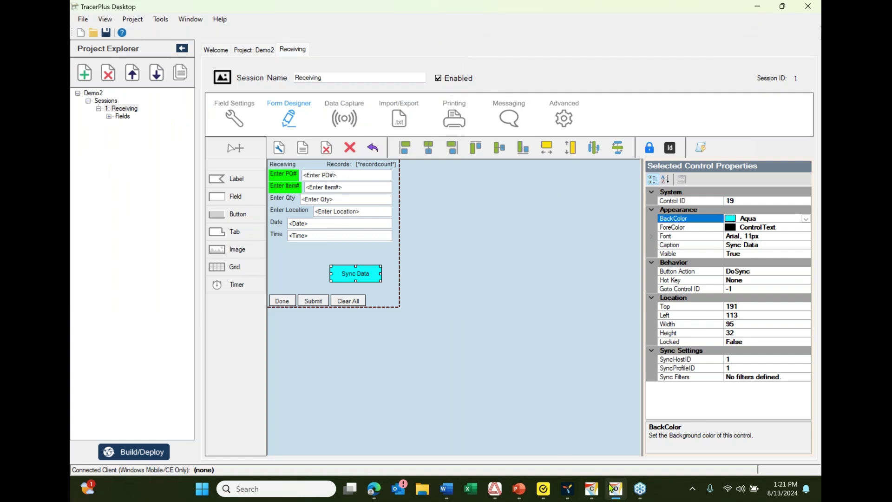
- Switch to TracerPlus Connect and move its window clear of the TracerPlus Desktop project tree
left_click(597, 492)
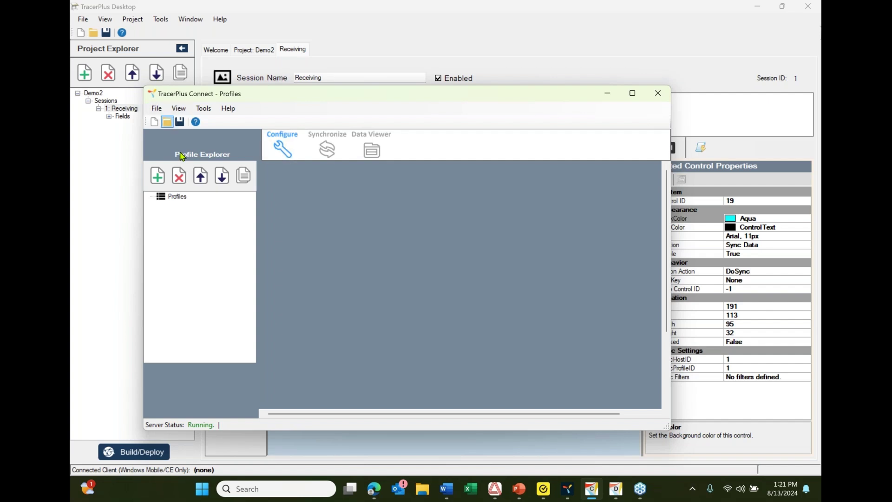
left_click_drag(312, 100, 487, 107)
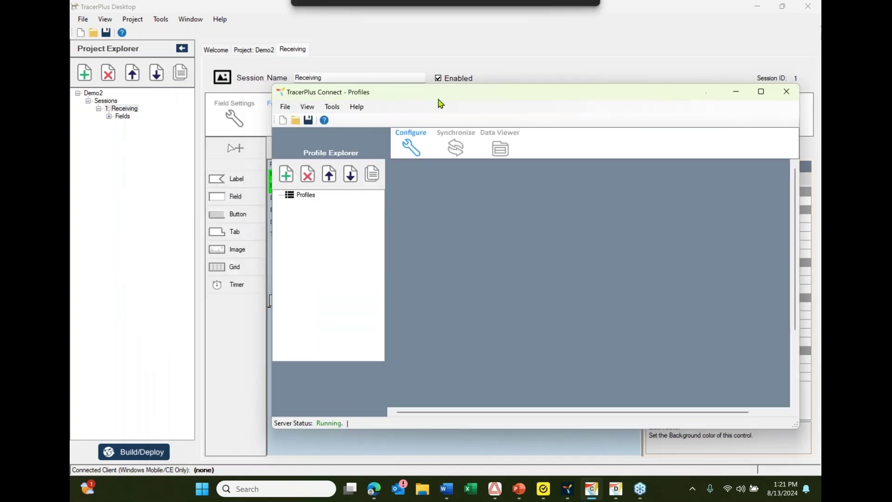
- Create a Sync Profile linked to the Demo2.tpp project in the TracerPlus Demo2 folder on drive C
left_click(284, 179)
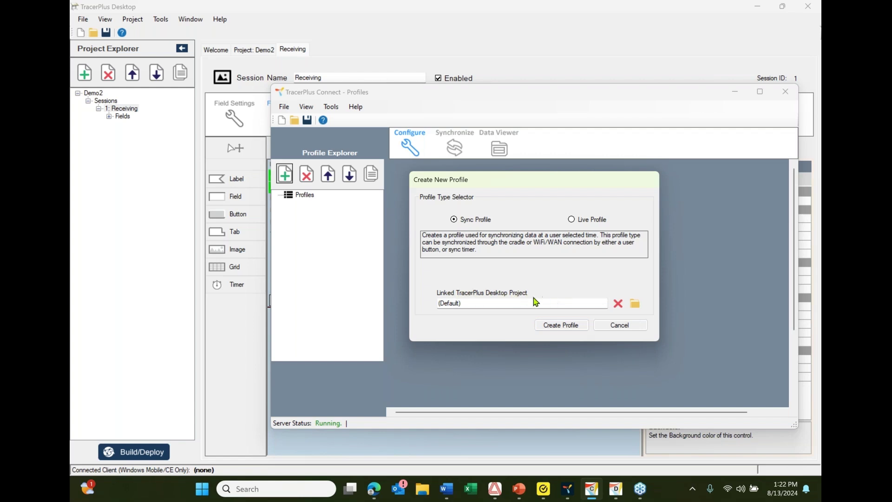
left_click(635, 304)
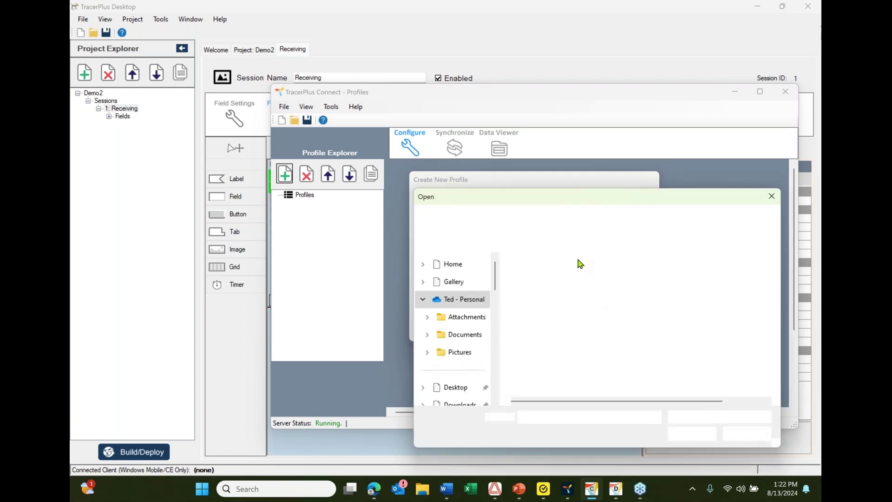
left_click(481, 224)
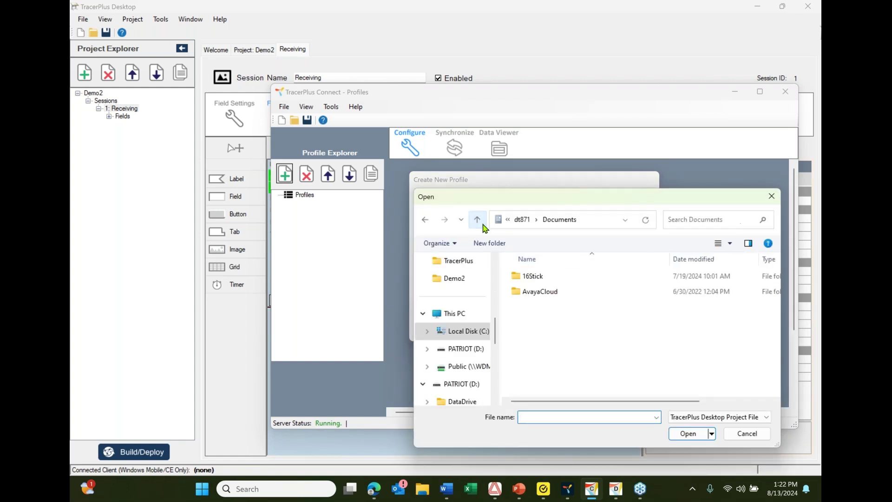
left_click(462, 331)
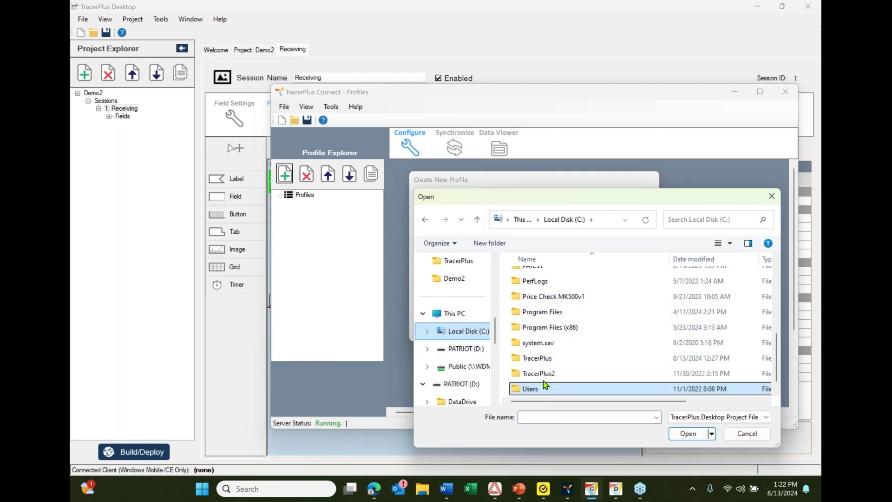
left_click(550, 358)
double_click(549, 359)
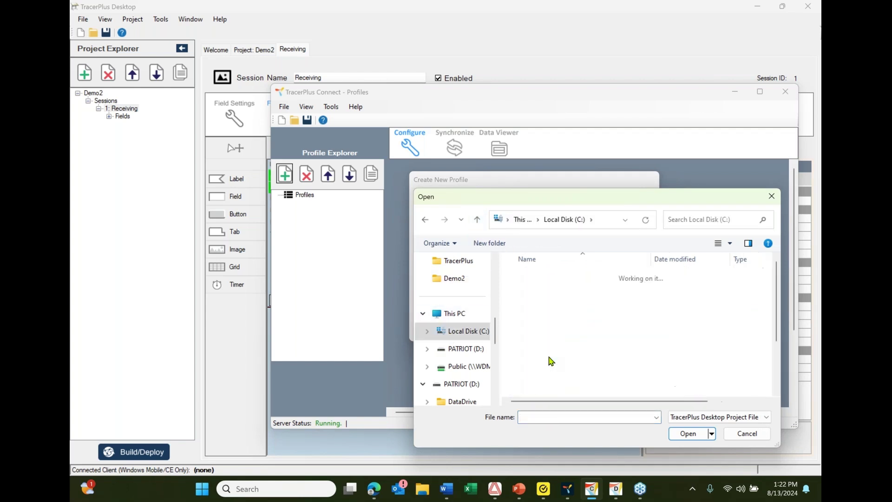
left_click(548, 311)
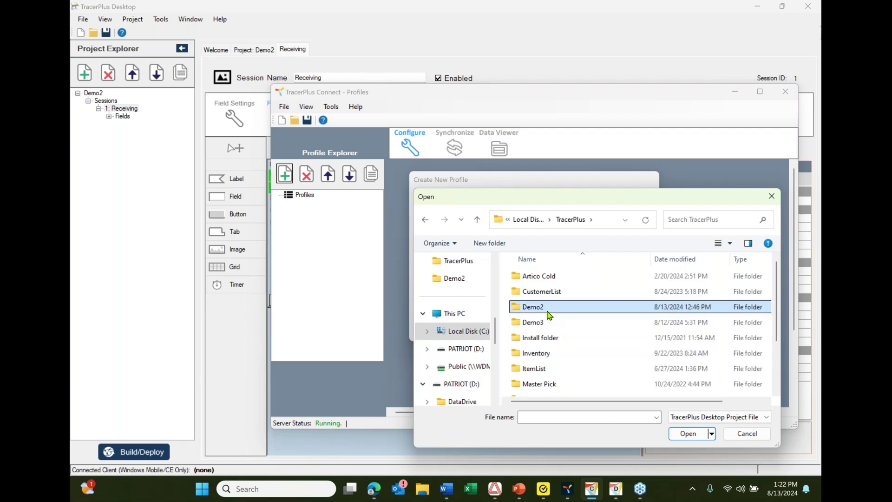
double_click(548, 311)
left_click(566, 309)
left_click(682, 433)
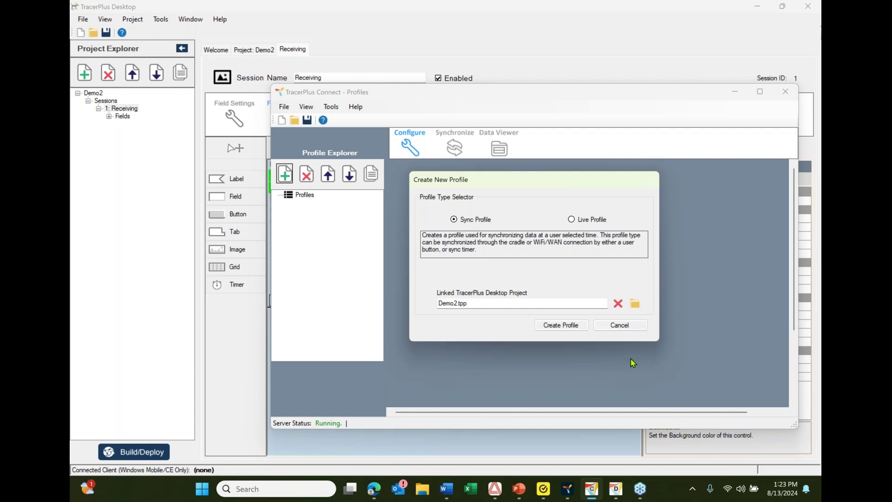
left_click(580, 328)
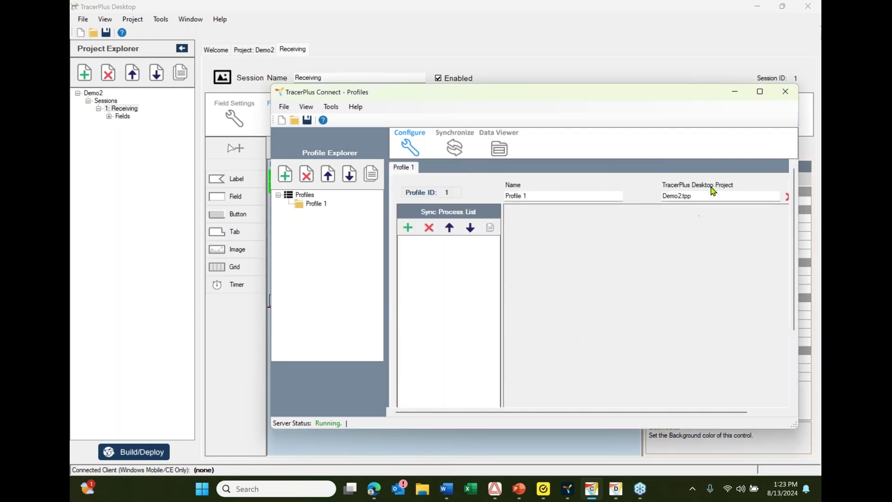
- Maximize the TracerPlus Connect window and rename the new profile as Receiving
left_click(760, 92)
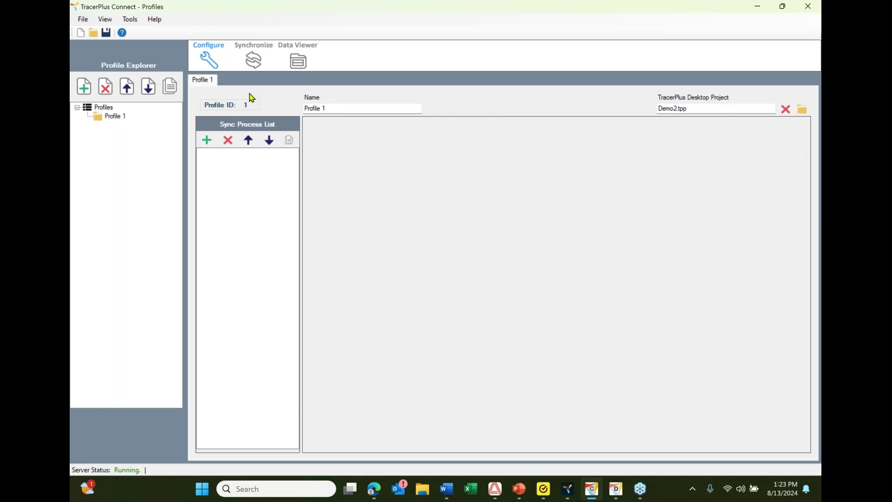
left_click_drag(341, 107, 279, 107)
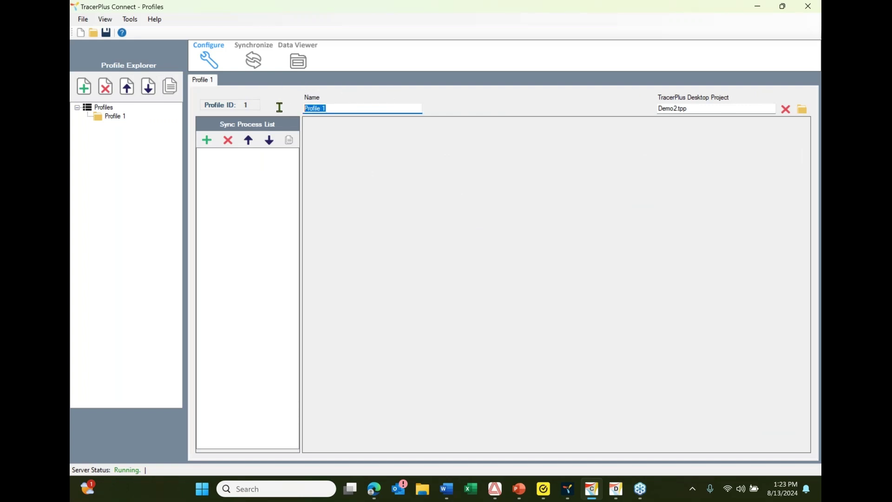
type("Receiving")
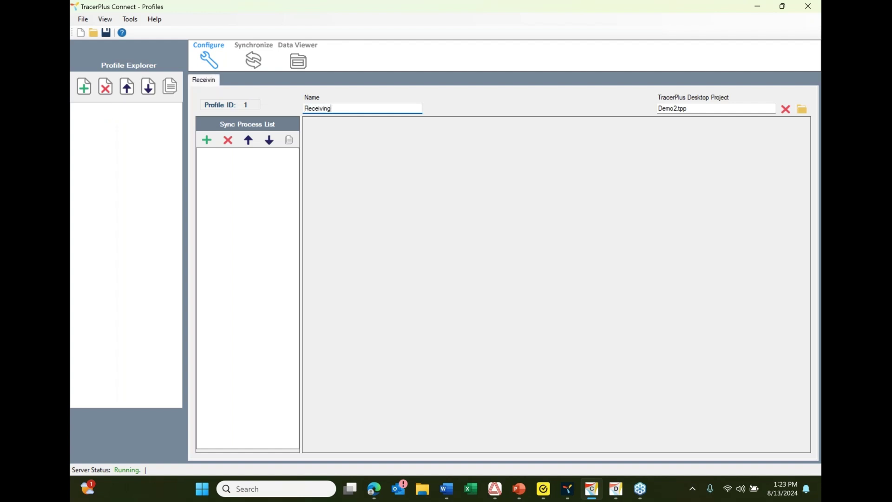
- Add a sync process to the Receiving profile and name it Receiving
left_click(208, 140)
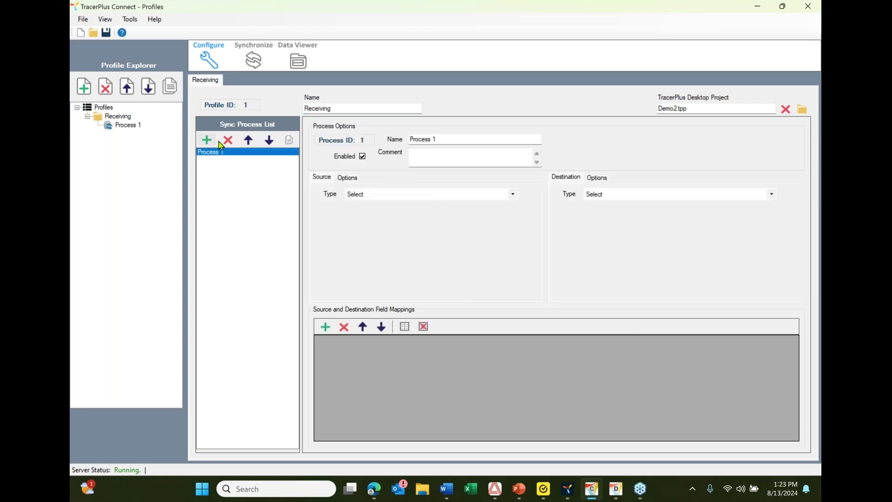
left_click_drag(457, 139, 390, 142)
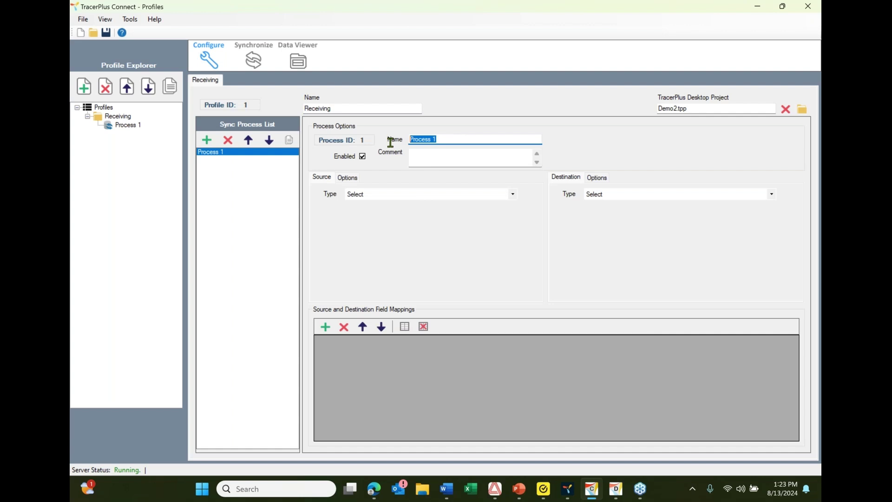
type("Re")
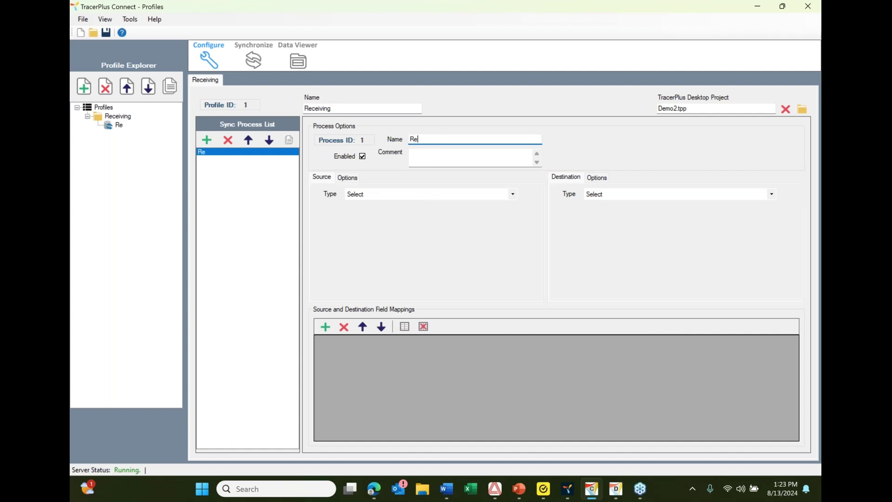
type("ceiving")
- Set the Receiving process's source type to TracerPlus
left_click(514, 195)
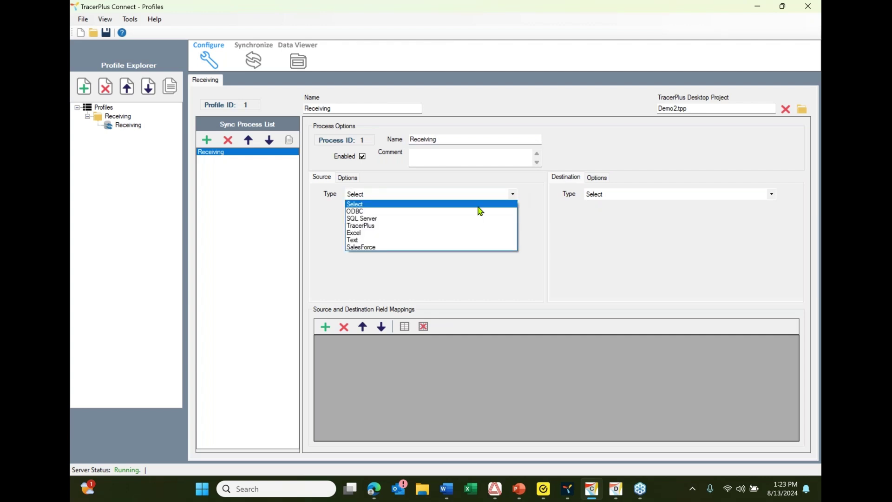
left_click(385, 226)
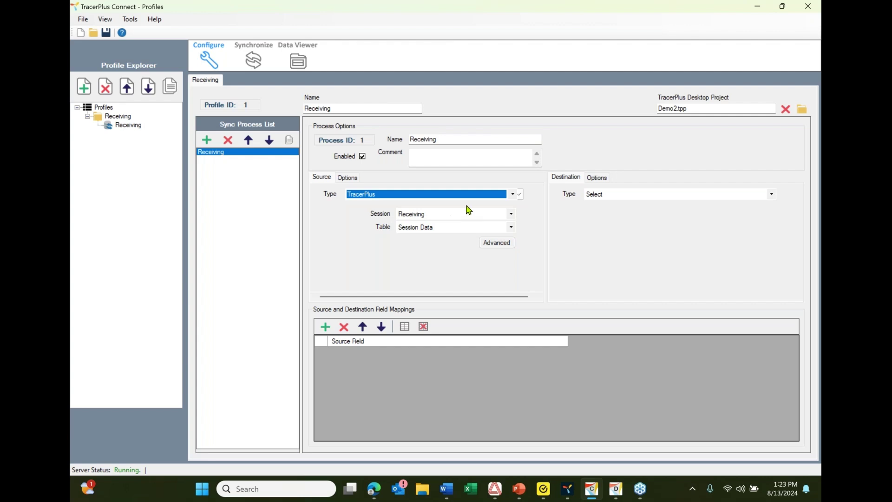
left_click(783, 7)
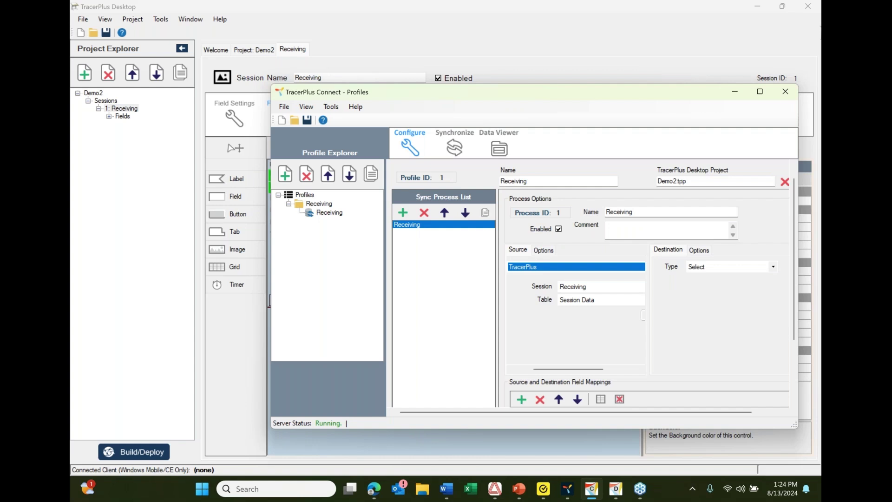
left_click(760, 92)
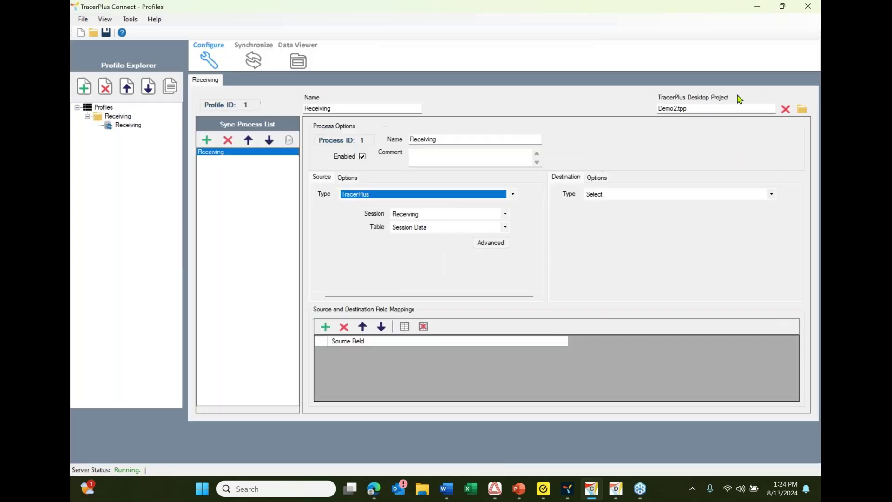
left_click(571, 180)
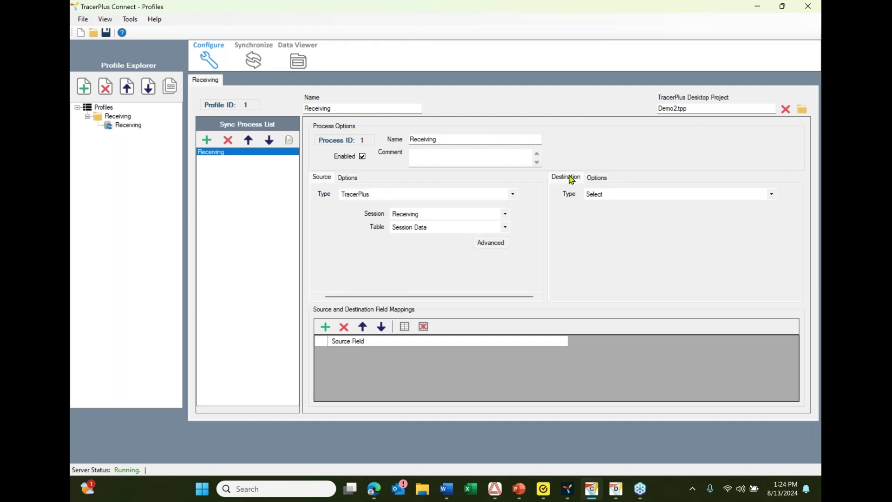
left_click(619, 195)
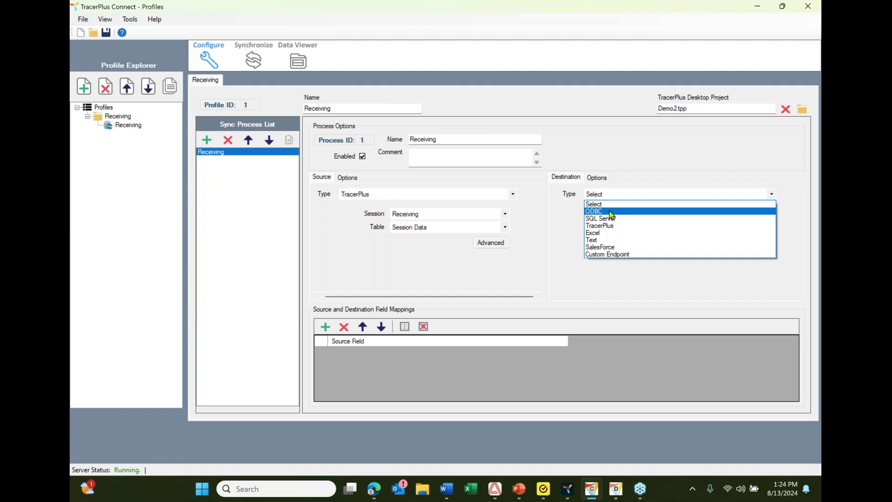
left_click(652, 255)
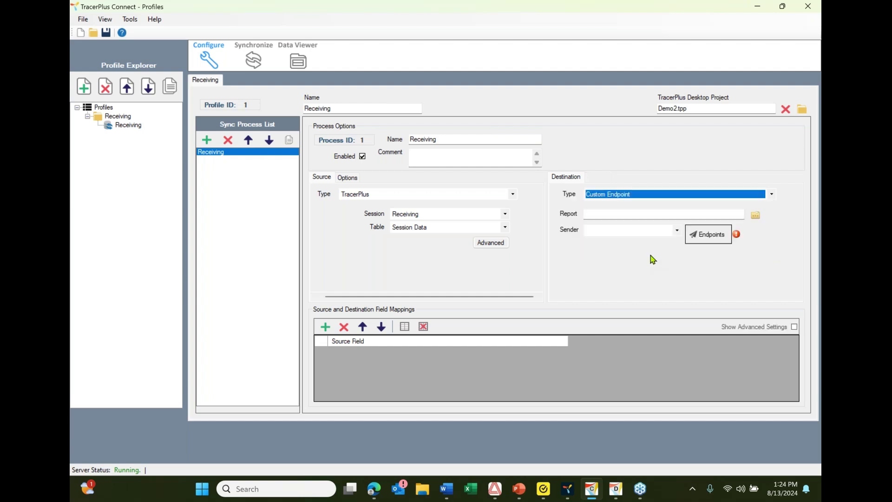
- Set the process's destination type to Excel and choose the workbook Recieving Demo.xlsx from the C:\TracerPlus folder
left_click(772, 196)
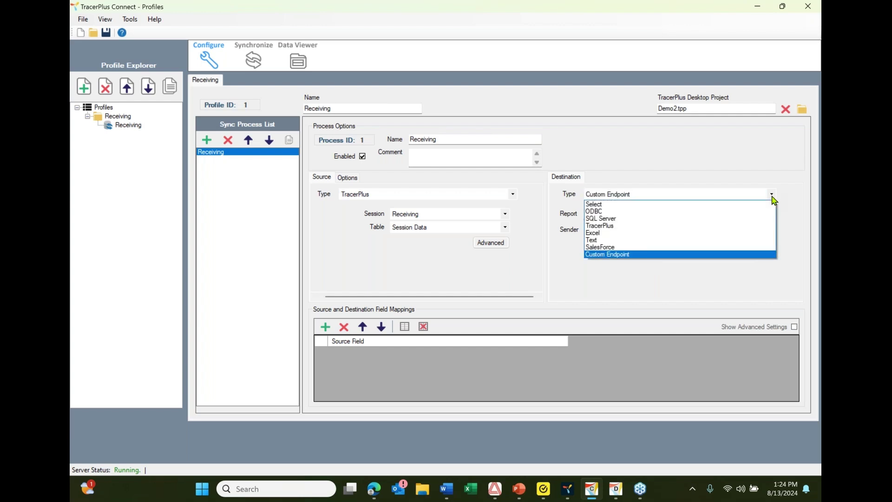
left_click(614, 233)
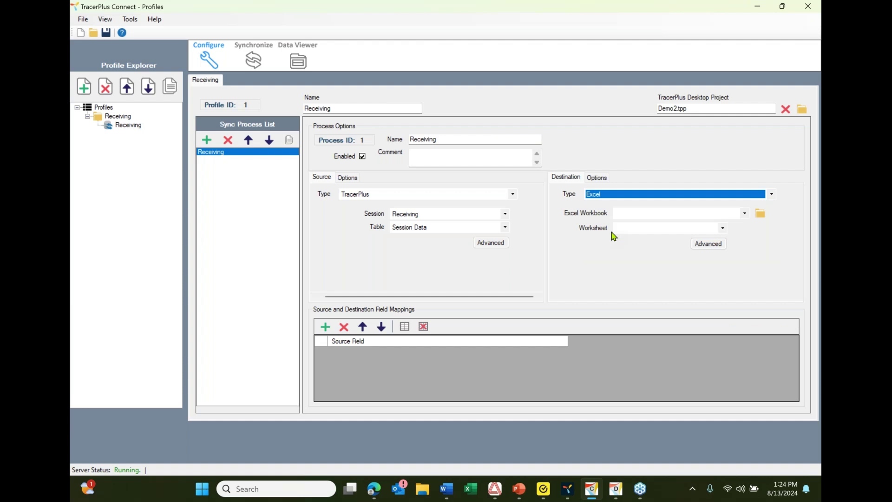
left_click(760, 214)
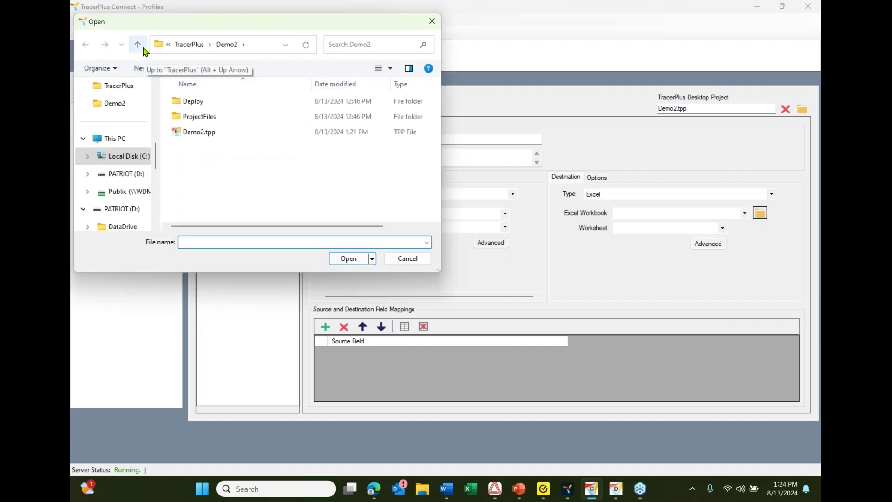
left_click(138, 45)
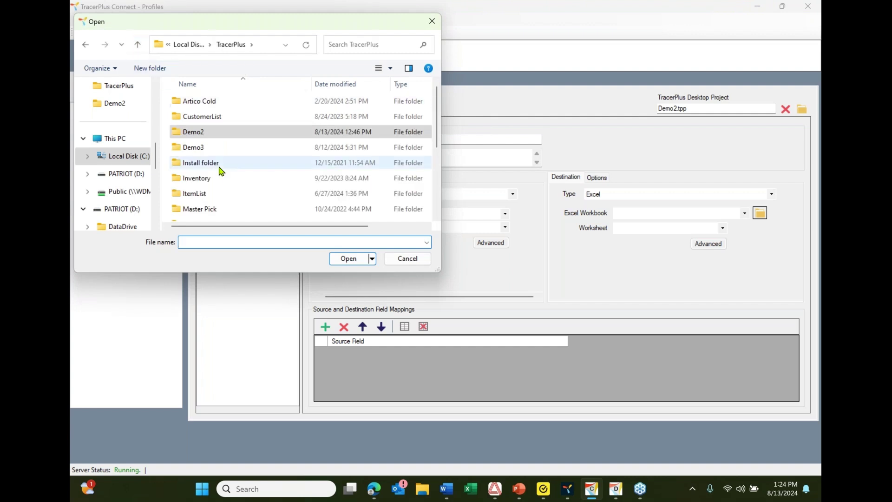
scroll(212, 180, "down", 3)
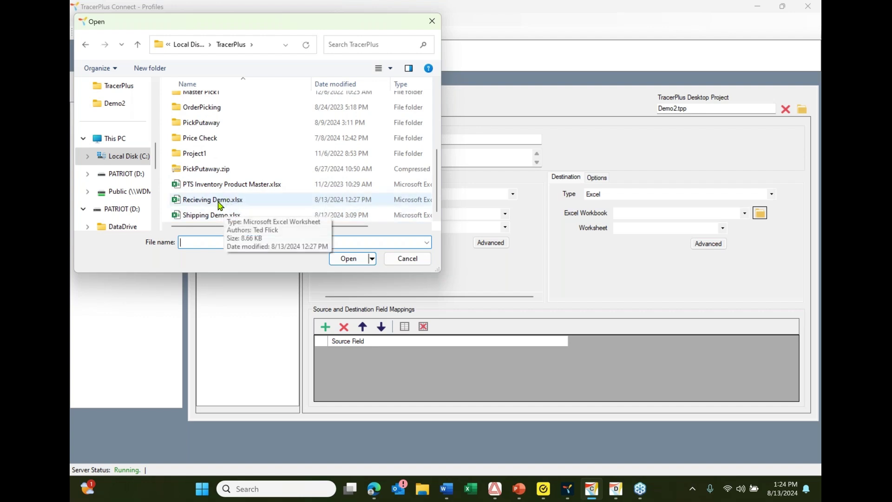
left_click(219, 205)
left_click(349, 259)
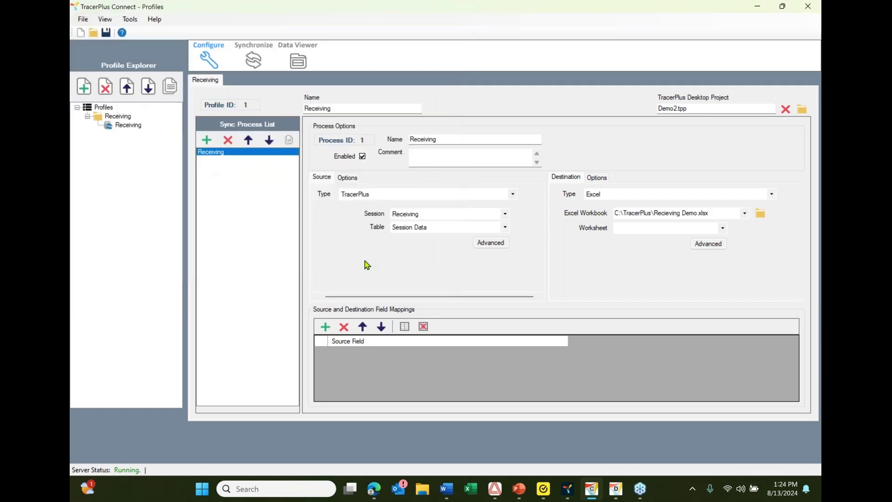
- Select Sheet1 as the destination worksheet and raise the start row by one in the advanced Excel options
left_click(724, 228)
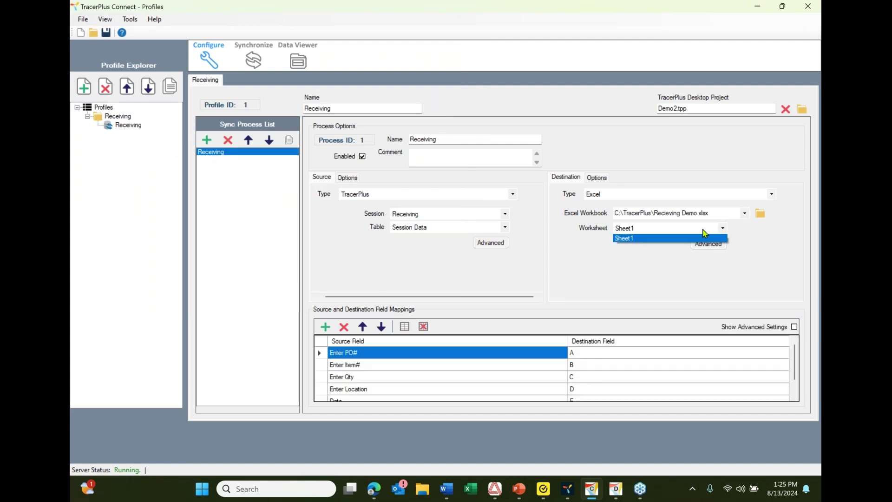
left_click(649, 239)
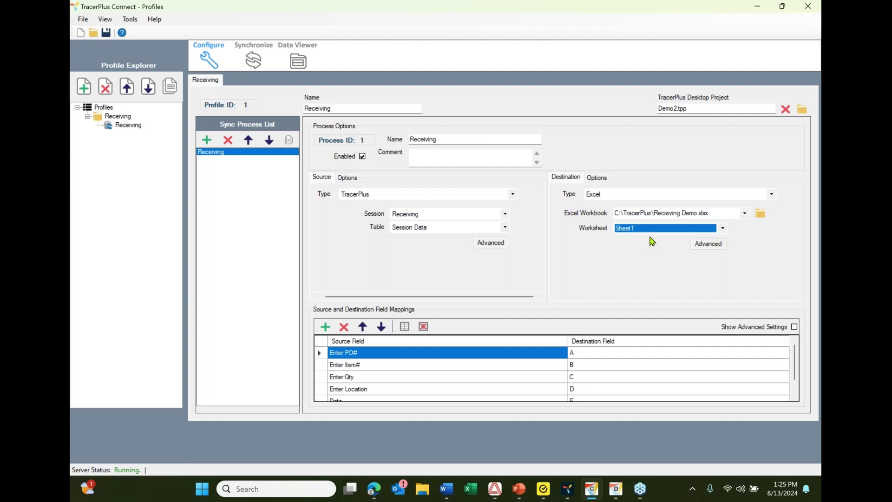
left_click(708, 245)
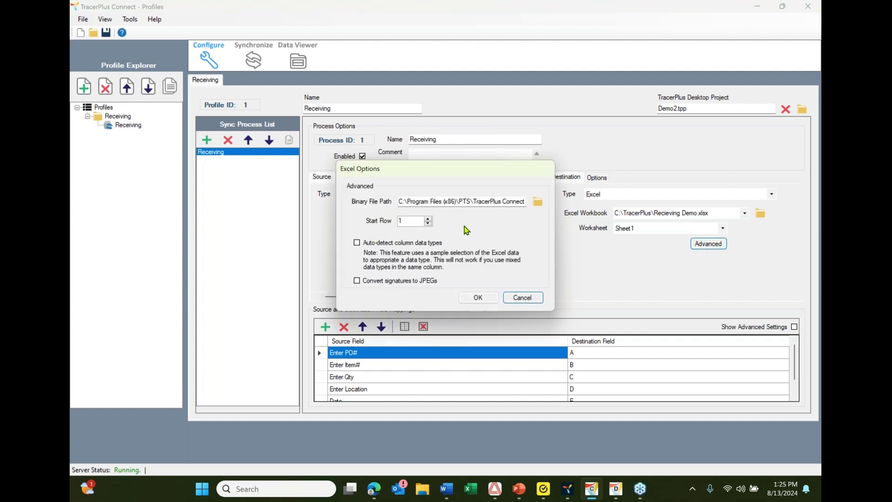
left_click(429, 219)
left_click(479, 297)
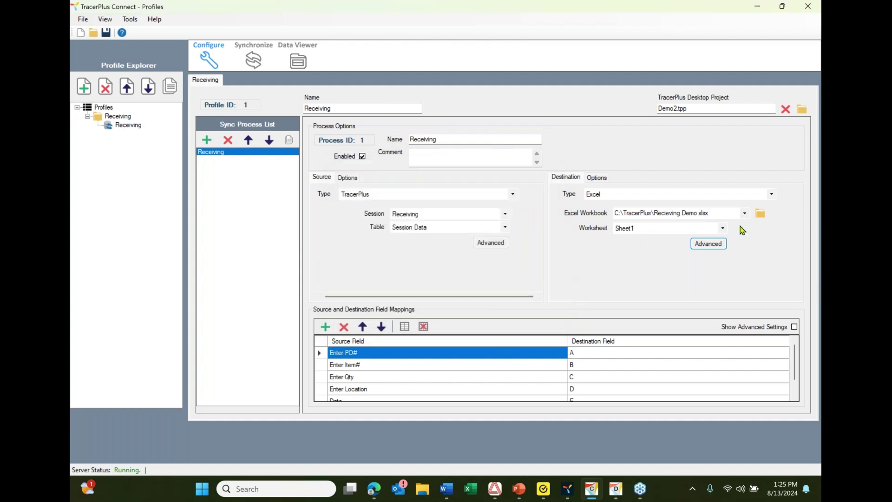
- Set the destination's post type to Append, return to the destination settings and restore the window to its smaller size
left_click(600, 179)
left_click(623, 200)
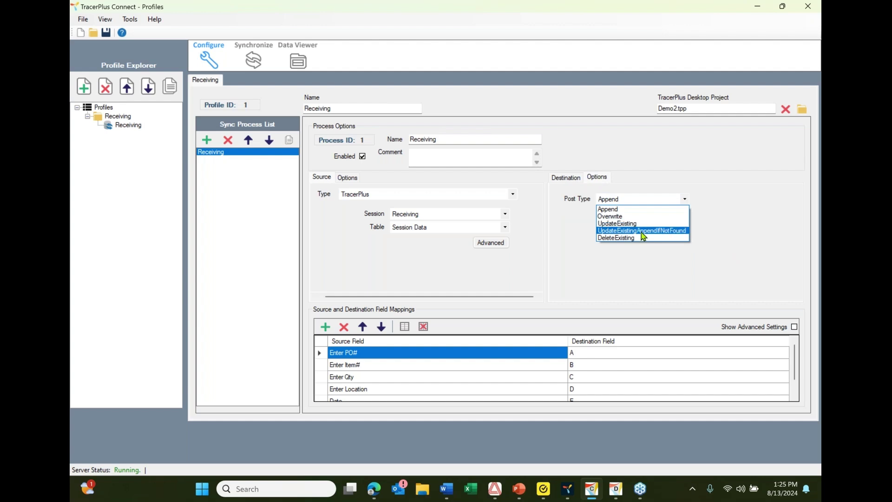
left_click(634, 210)
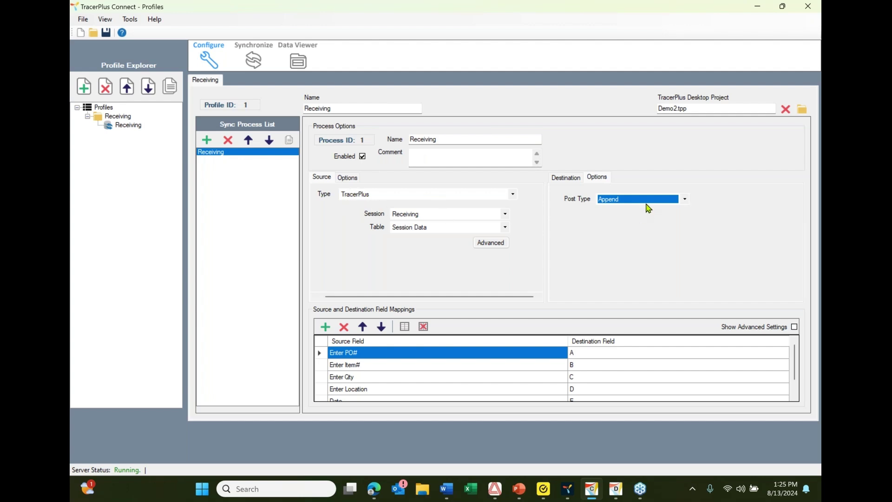
left_click(566, 181)
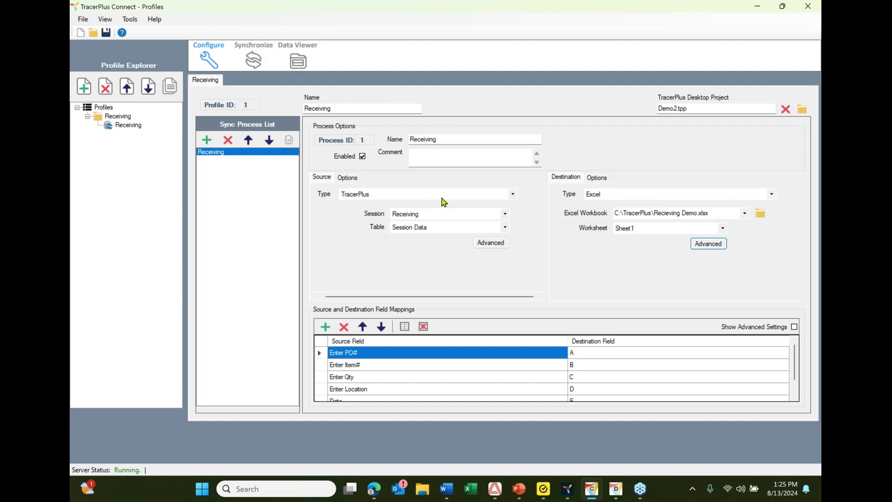
left_click(783, 7)
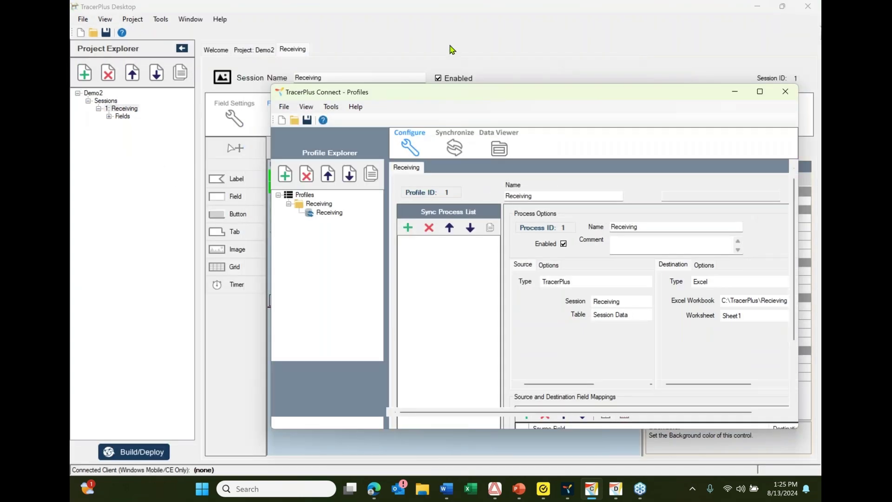
- Switch to TracerPlus Desktop and open the Connect host settings of the Demo2 project
left_click(451, 49)
left_click(241, 116)
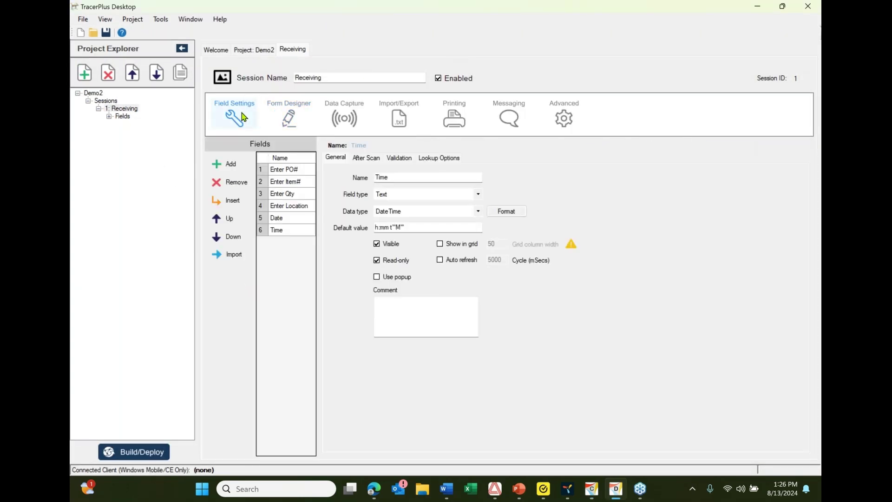
left_click(93, 93)
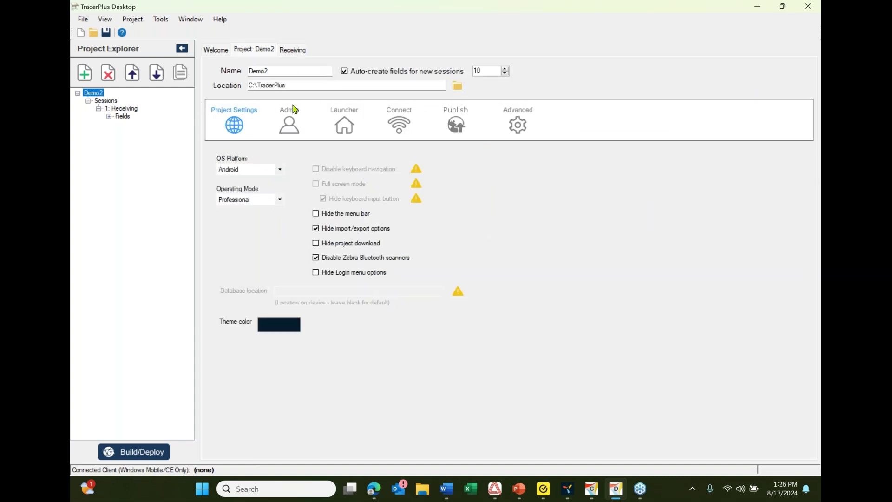
left_click(394, 129)
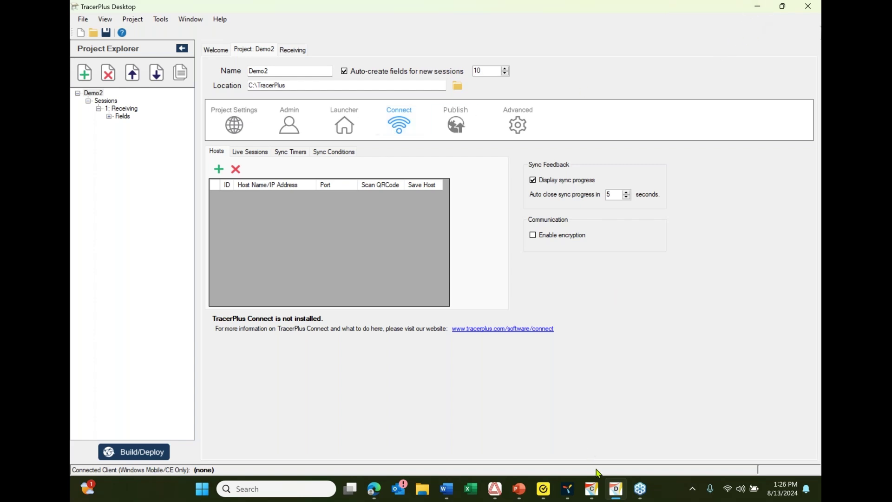
- Switch to TracerPlus Connect, open its event log set to stay always on top, and maximize the profiles window
left_click(591, 489)
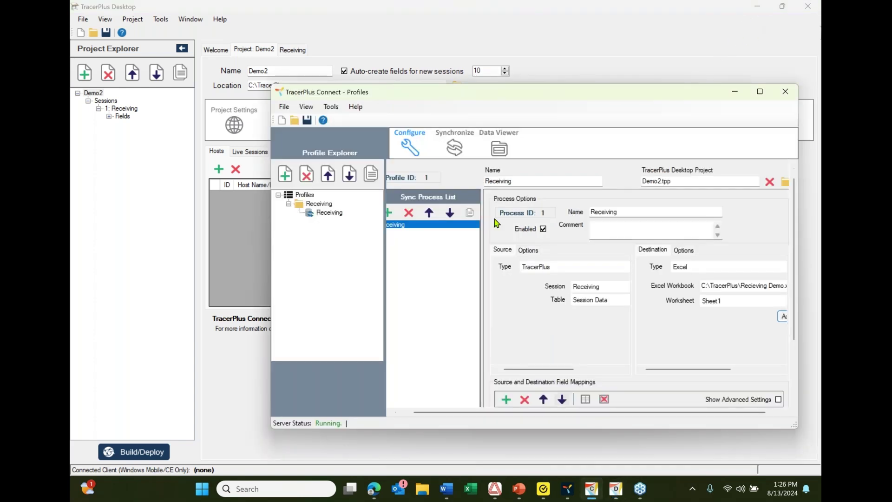
left_click(310, 112)
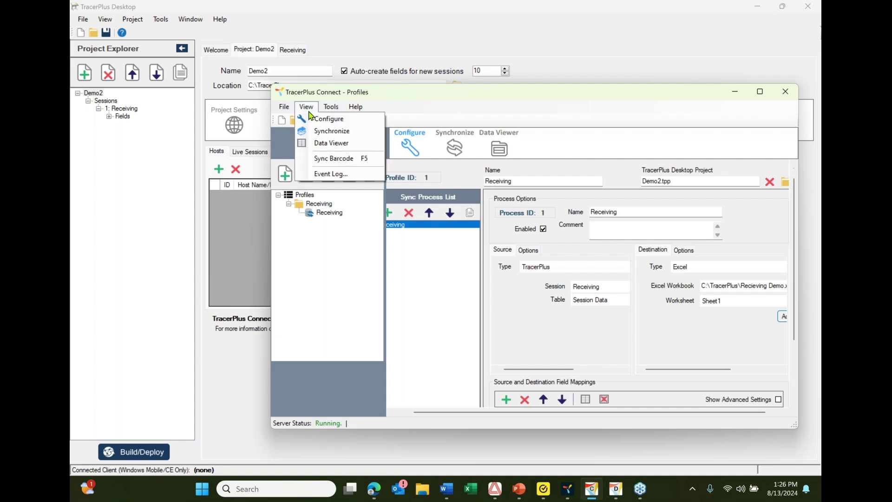
left_click(331, 174)
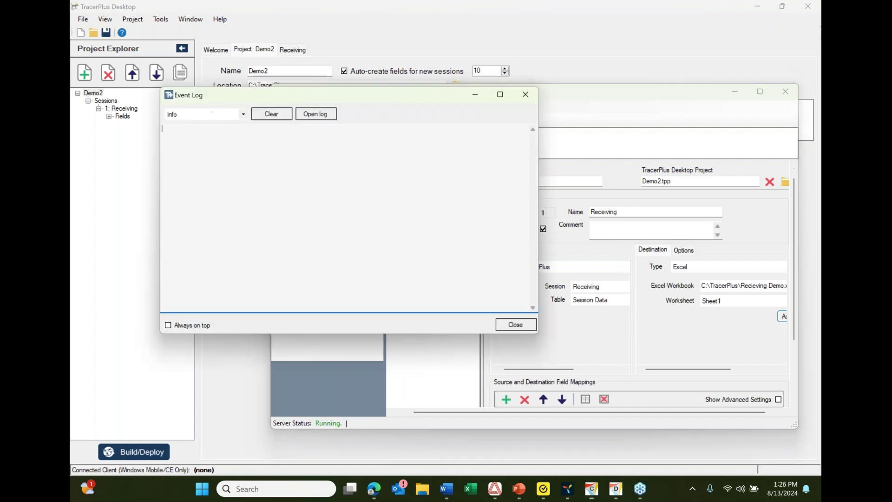
left_click(169, 326)
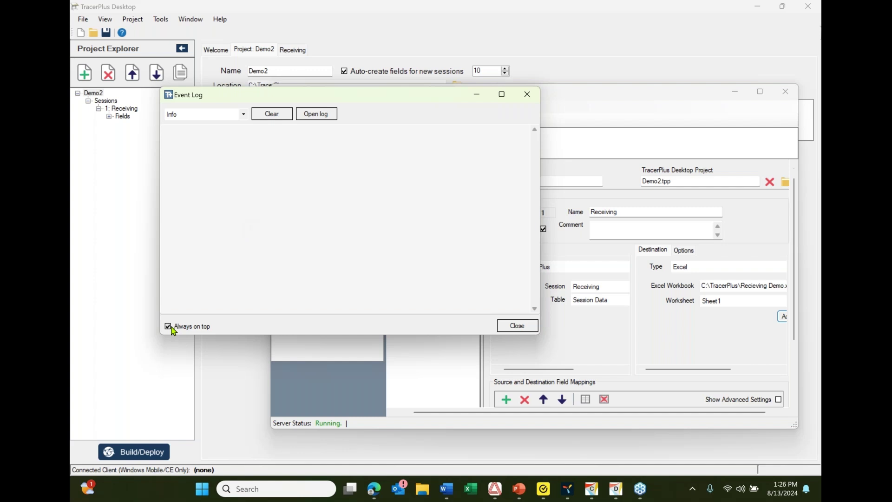
left_click_drag(398, 99, 460, 188)
left_click(760, 92)
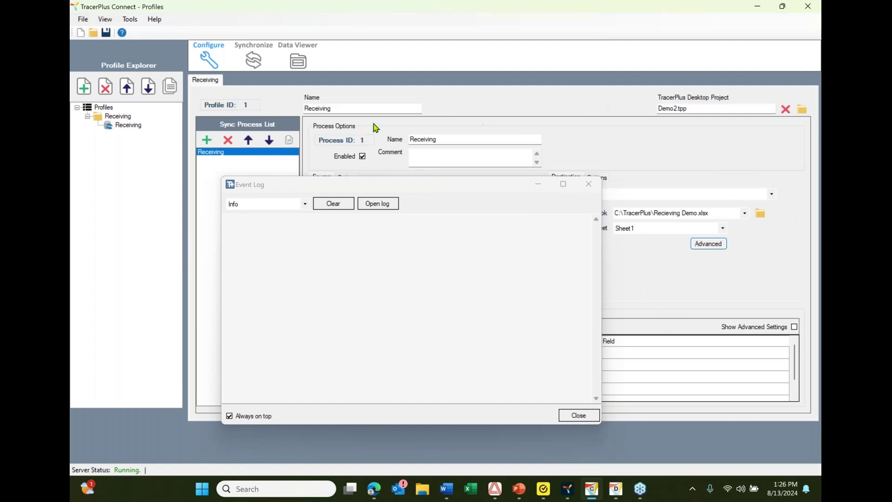
- Stop the TracerPlus Connect server and start it again
left_click(132, 22)
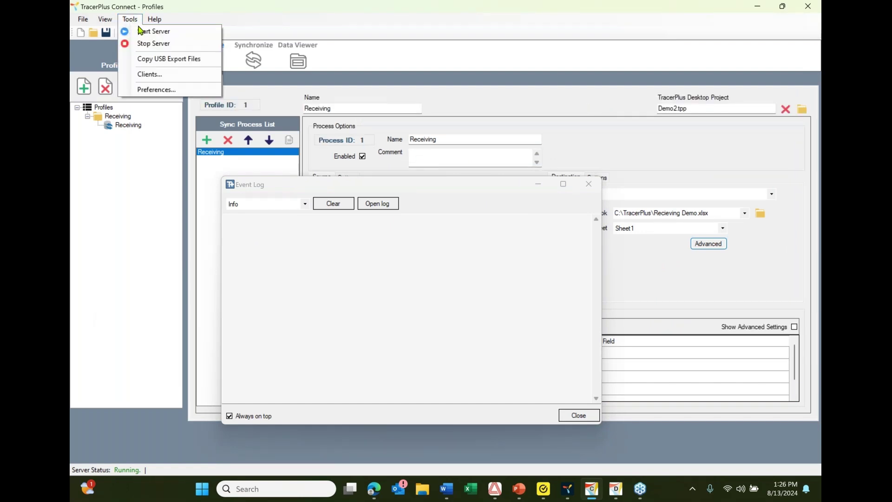
left_click(153, 45)
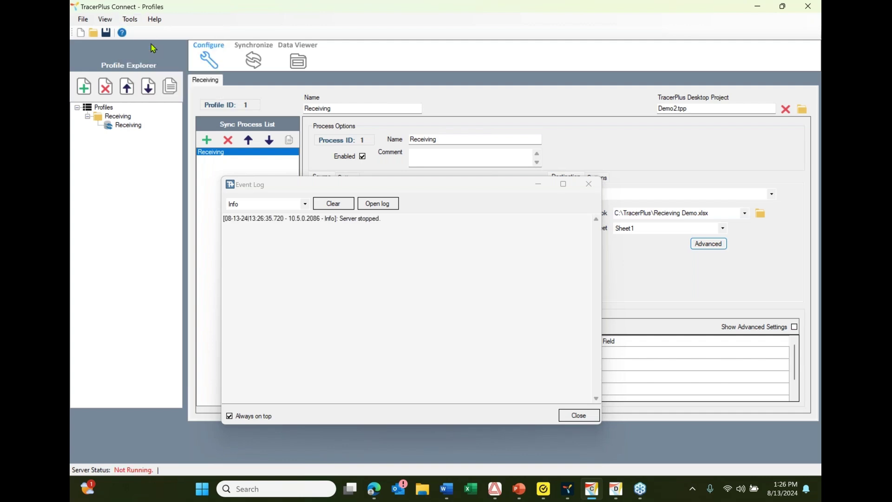
left_click(129, 20)
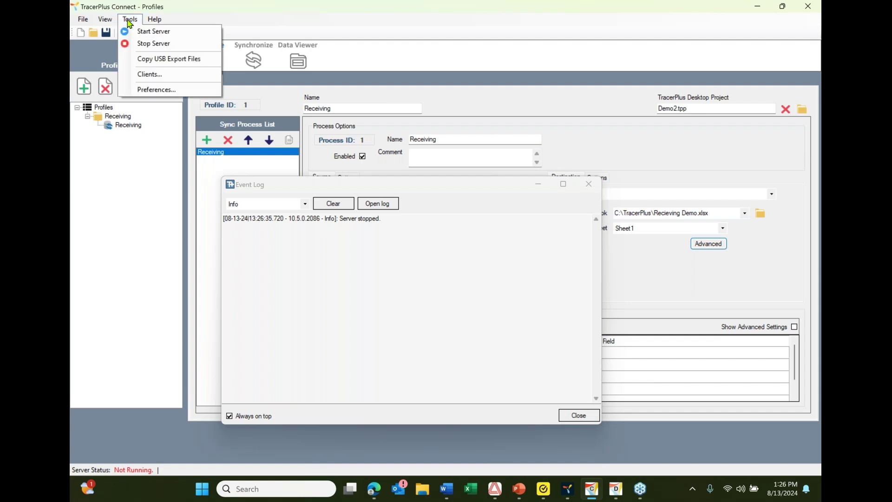
left_click(142, 35)
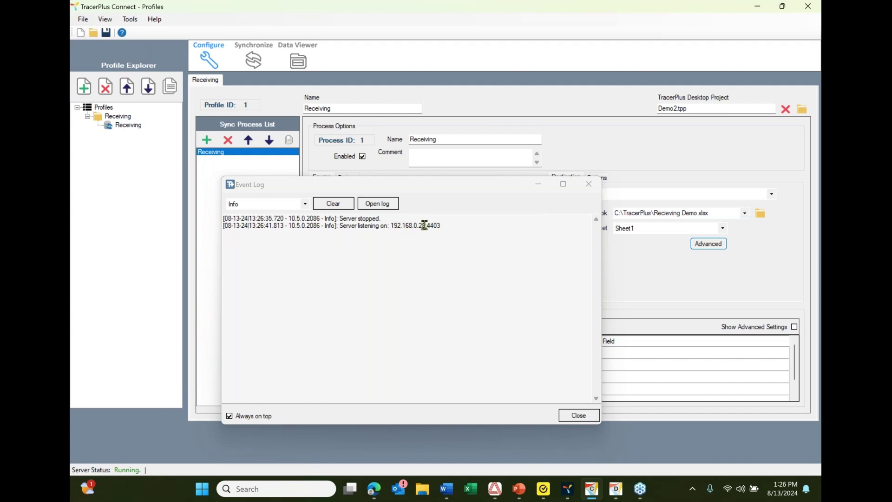
- Return to TracerPlus Desktop with the event log alongside and copy the server's listening IP address without the port
left_click(757, 9)
left_click_drag(474, 186, 786, 128)
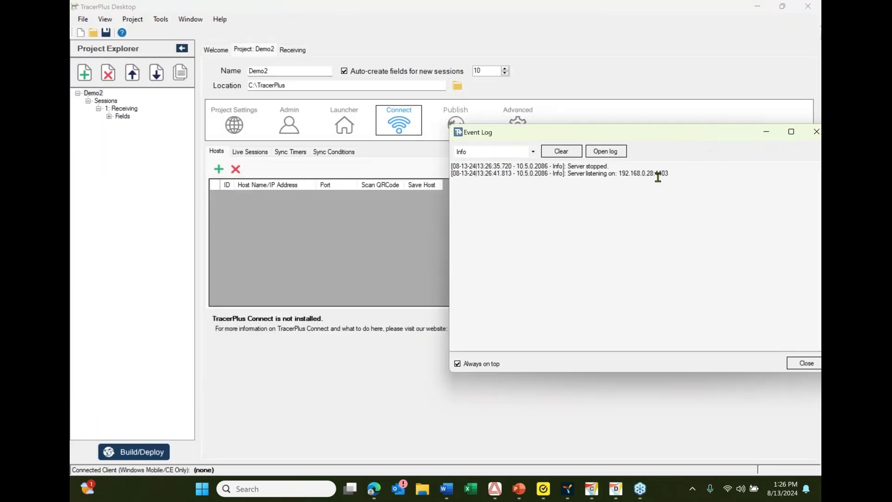
left_click_drag(656, 173, 619, 173)
key("ctrl+c")
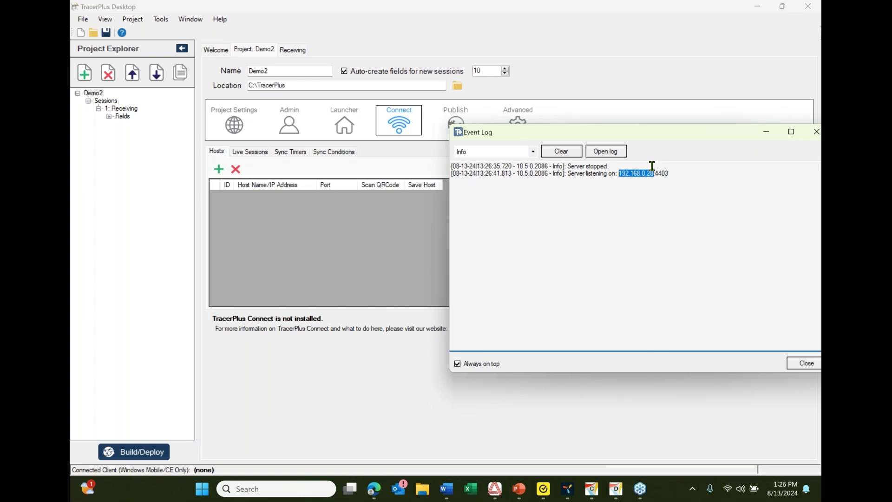
- Add a host to the Demo2 project with the IP address 192.168.0.28 and close the event log
left_click(218, 169)
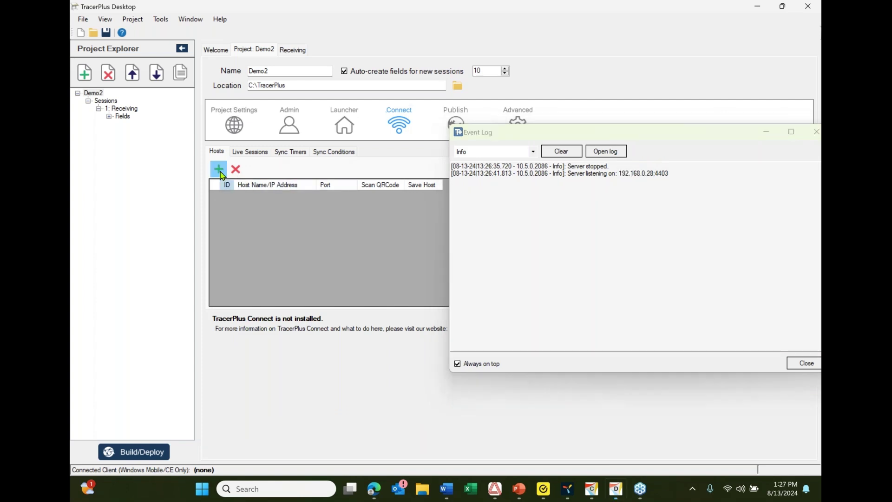
left_click(270, 198)
left_click(271, 197)
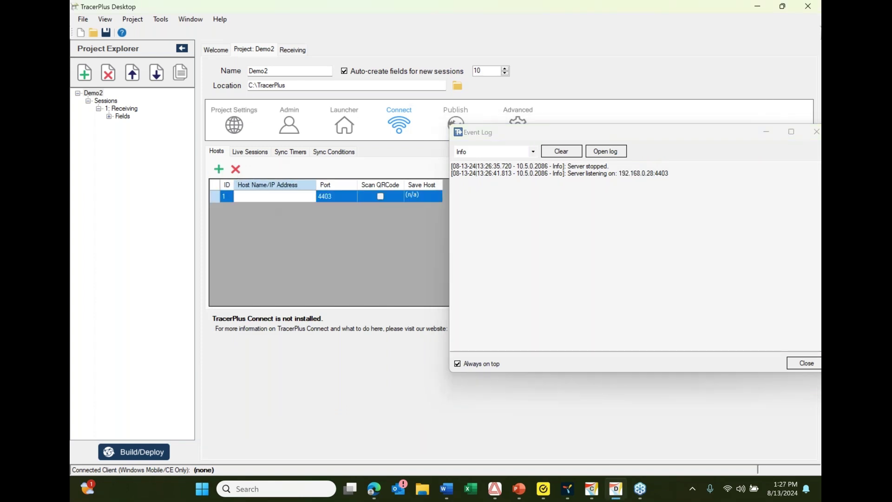
key("ctrl+v")
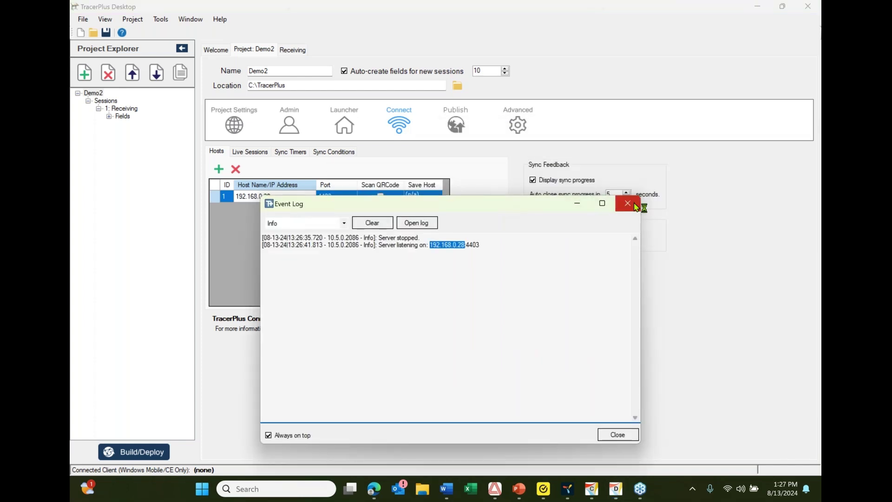
left_click(629, 201)
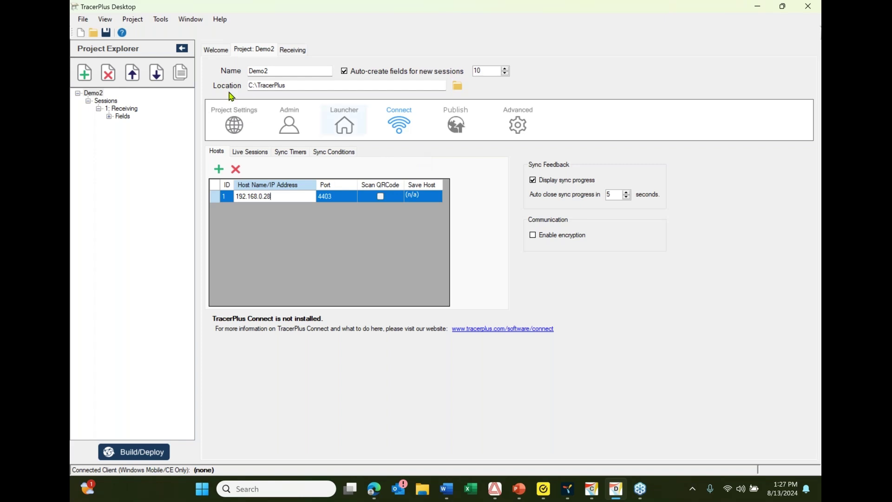
- Save the project, build and deploy it for the Windows platform through the deploy server, and close the QR code window
left_click(106, 34)
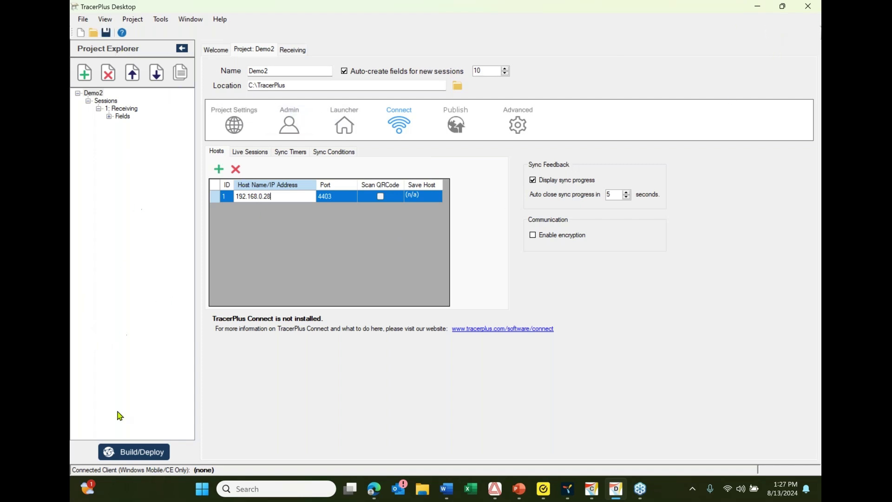
left_click(122, 455)
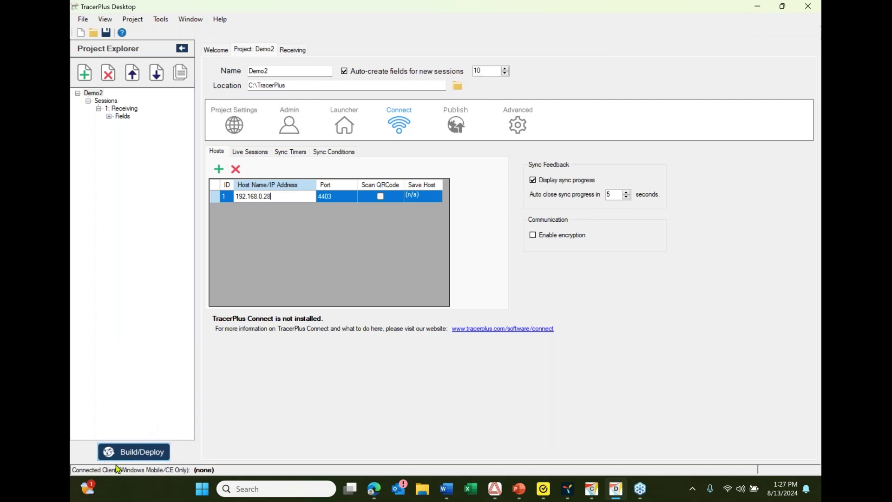
left_click(147, 455)
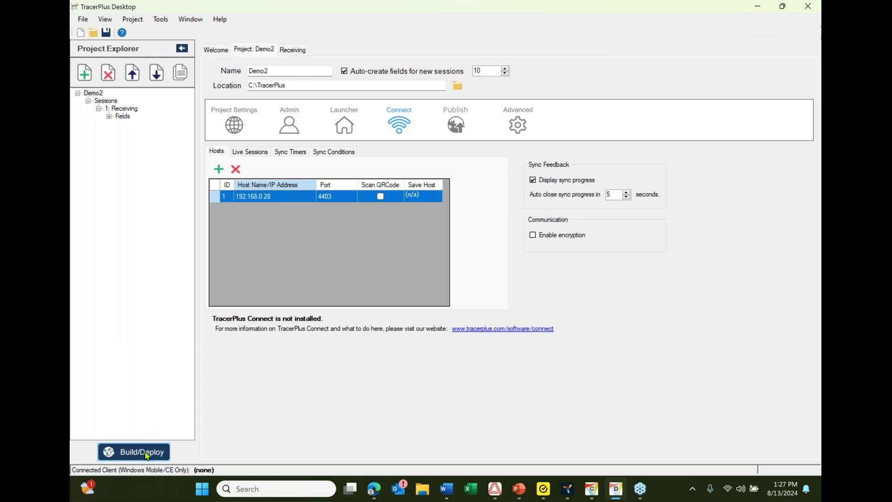
left_click(147, 456)
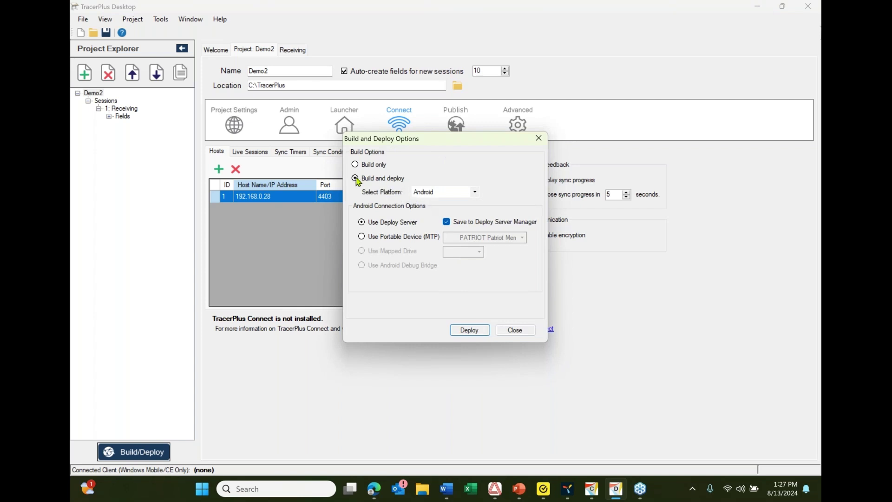
left_click(475, 192)
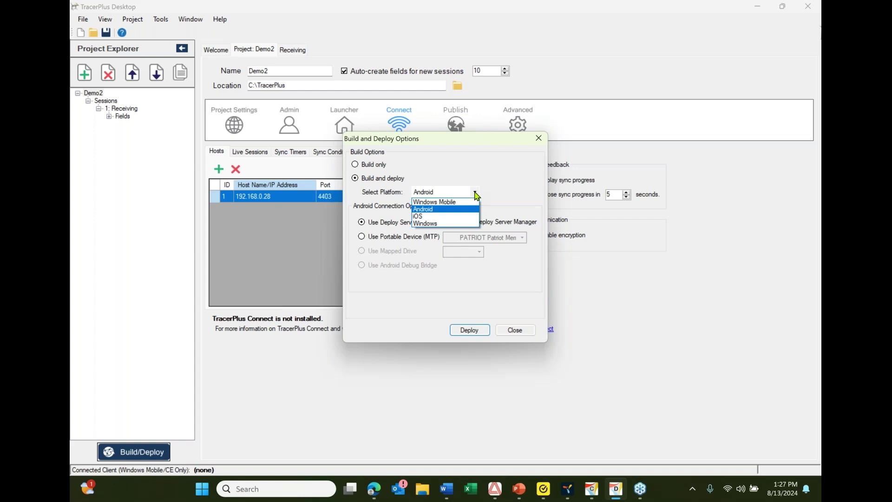
left_click(426, 225)
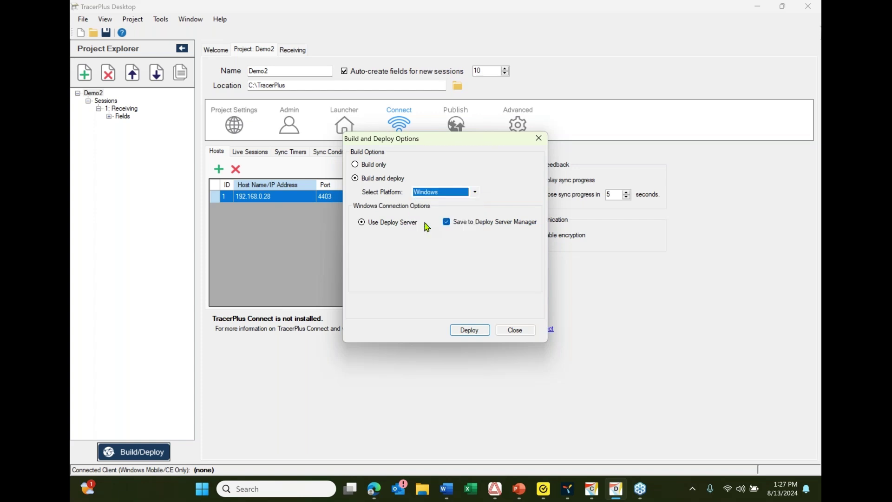
left_click(475, 333)
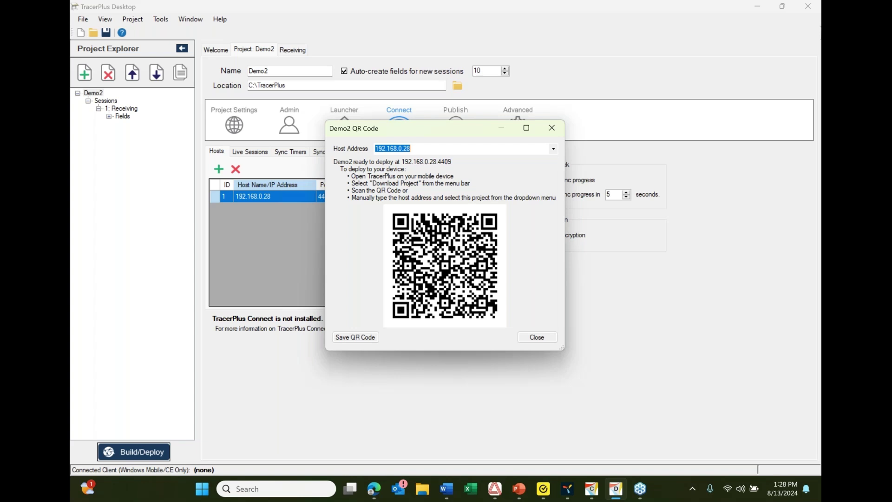
left_click(537, 337)
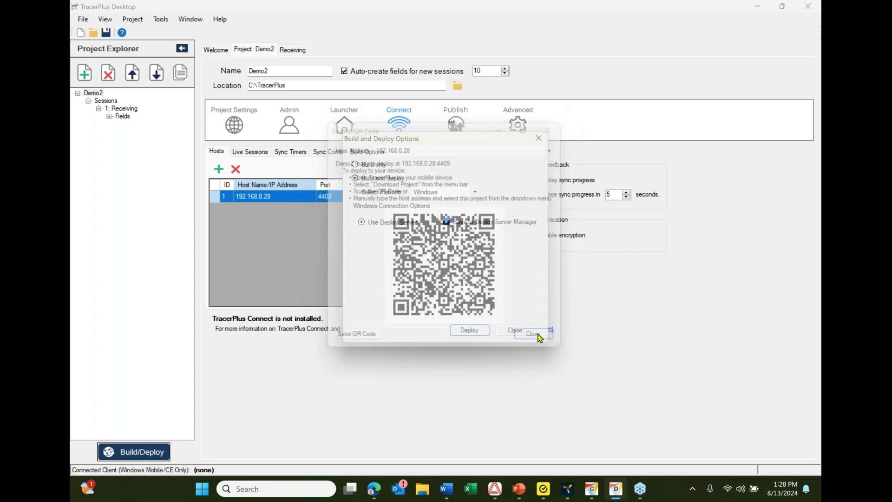
- Switch to TracerPlus PC, refresh the list of projects available for download and try to refresh the detected project changes
left_click(568, 496)
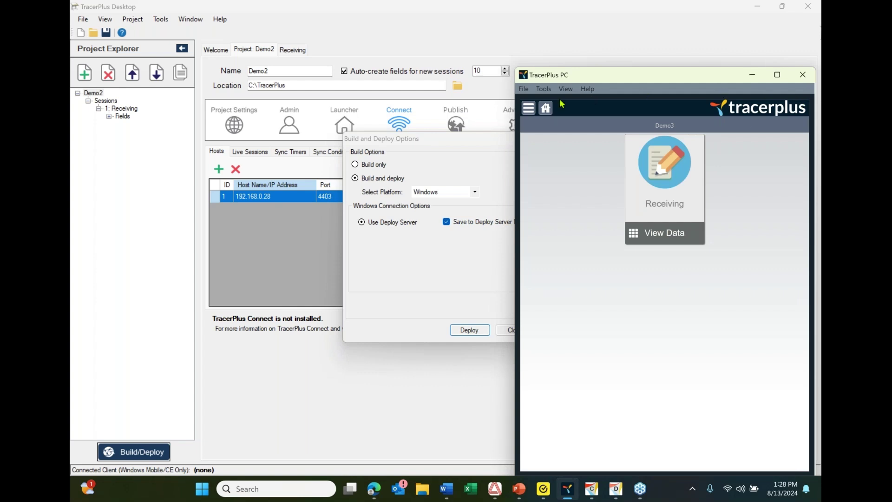
left_click(535, 112)
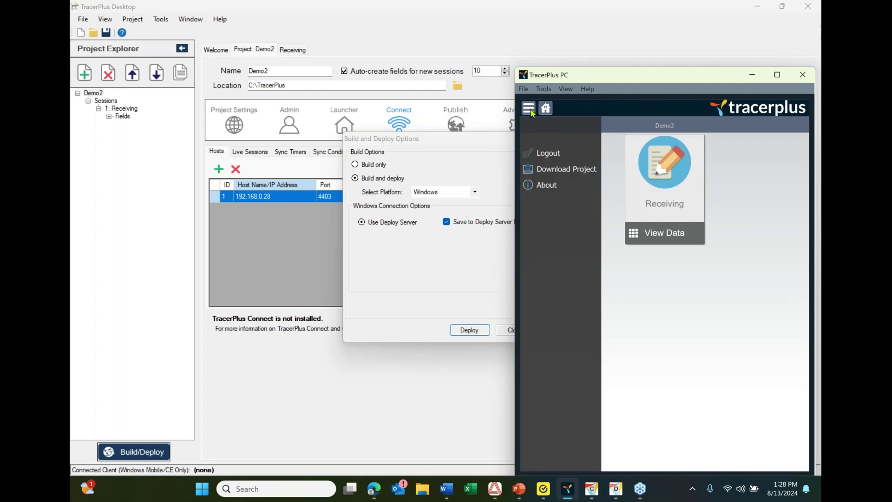
left_click(562, 170)
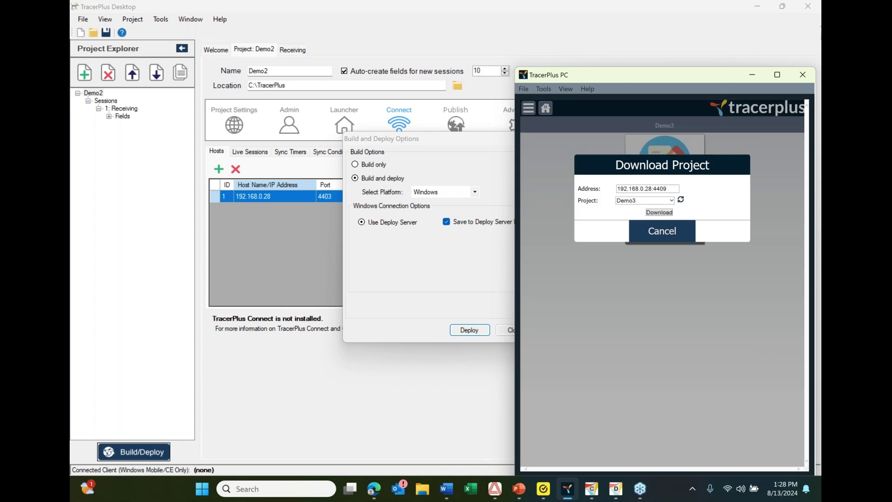
left_click(685, 201)
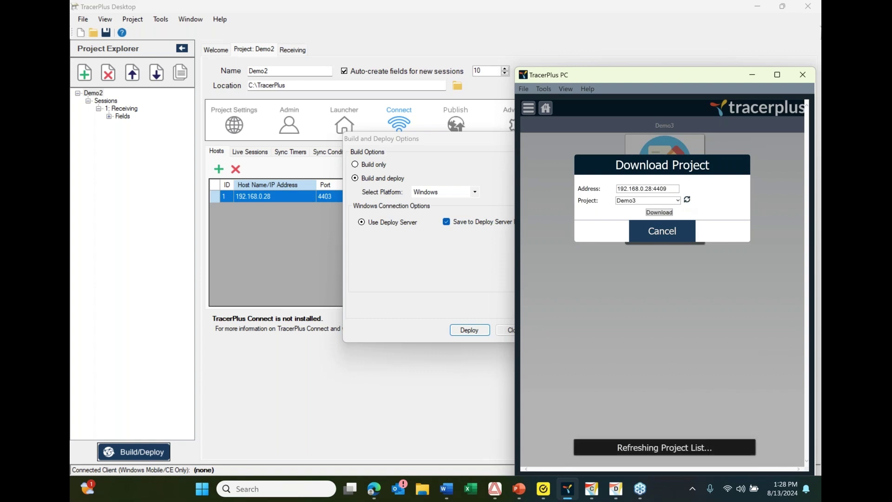
left_click_drag(679, 76, 680, 26)
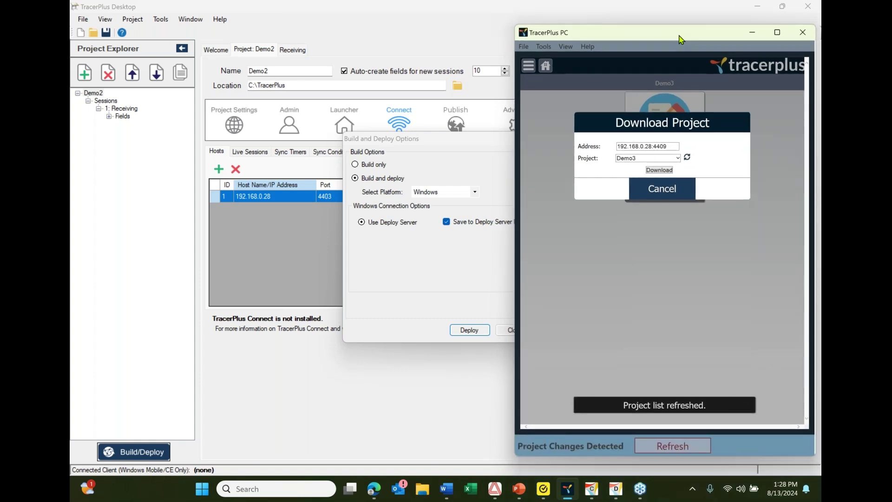
left_click(677, 447)
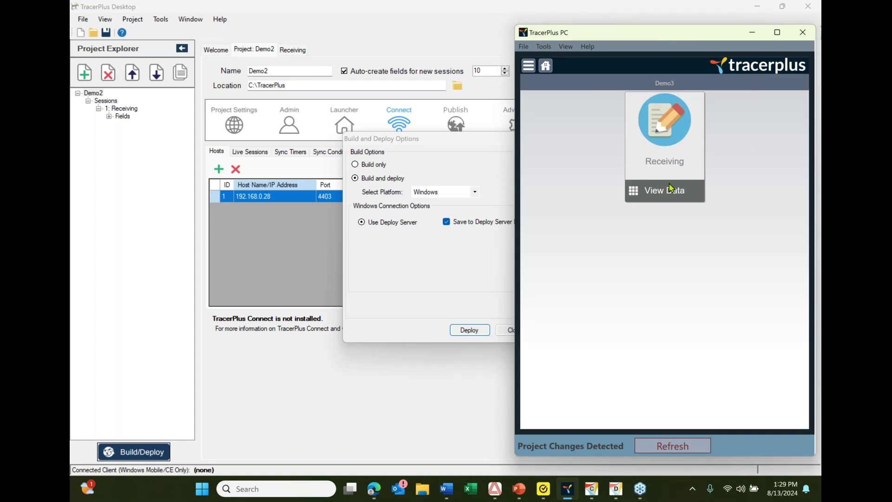
- Open the Receiving form in TracerPlus PC, and return to TracerPlus Desktop to close the build and deploy options
left_click(666, 139)
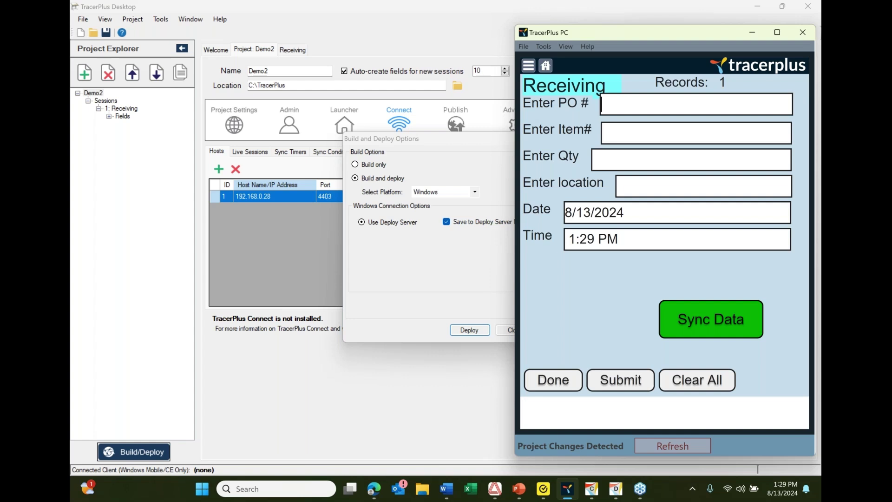
left_click(419, 300)
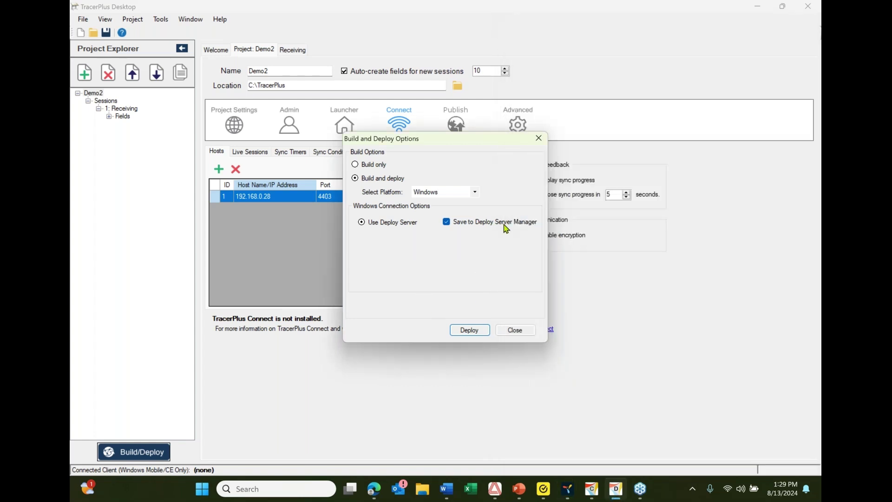
left_click(542, 141)
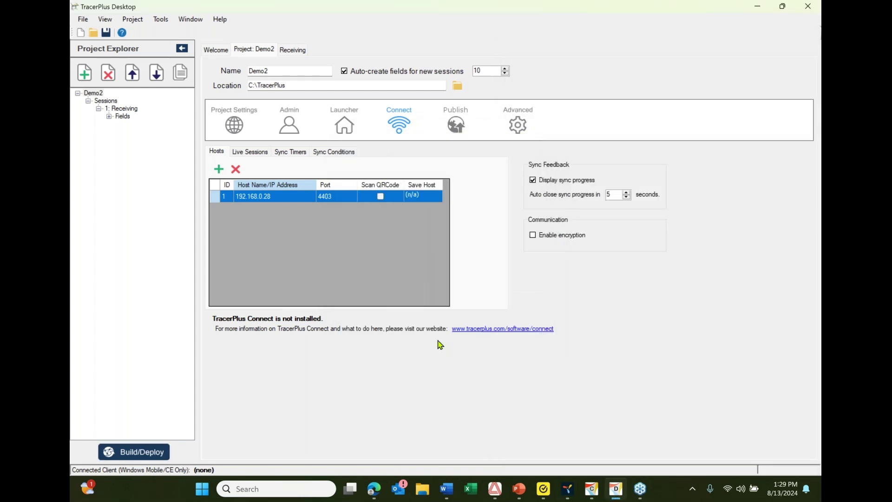
- Switch to TracerPlus Connect and start saving its project under a new name in the C:\TracerPlus\Demo2 folder
left_click(592, 489)
left_click(232, 154)
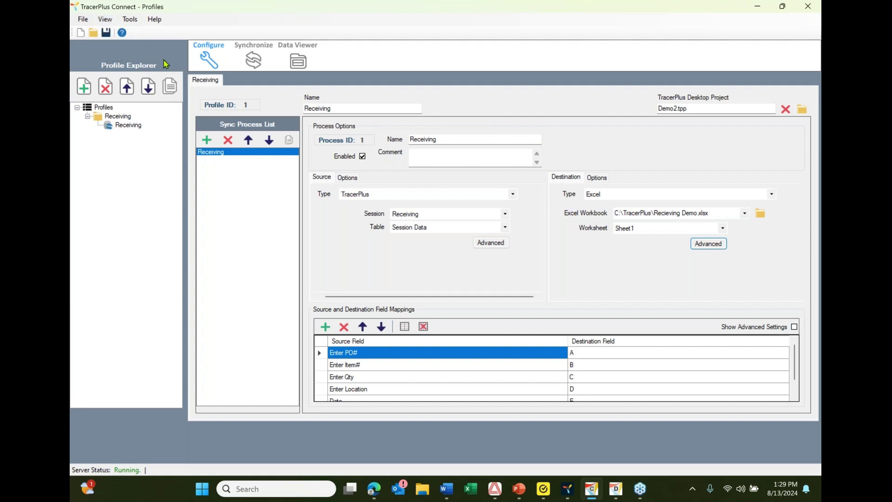
left_click(80, 21)
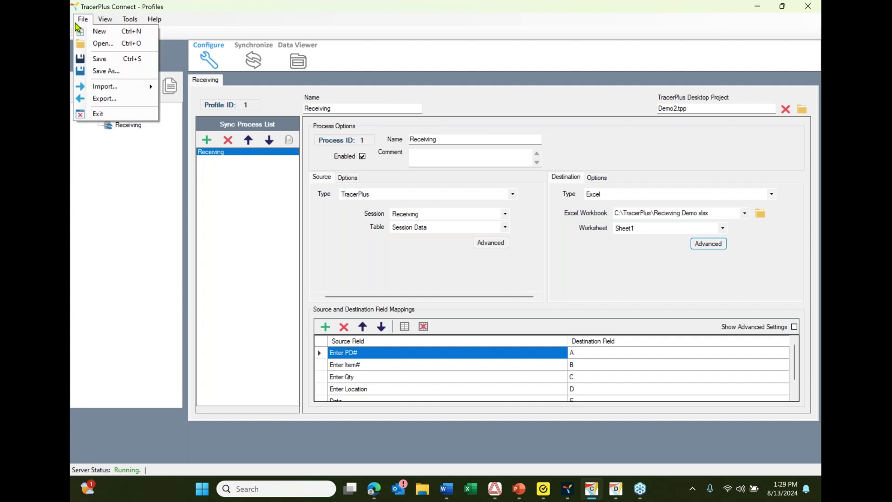
left_click(108, 71)
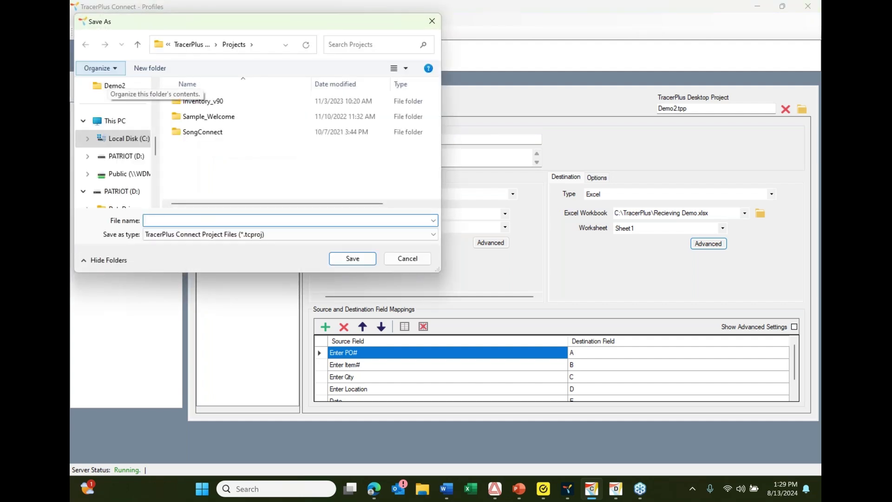
left_click(138, 44)
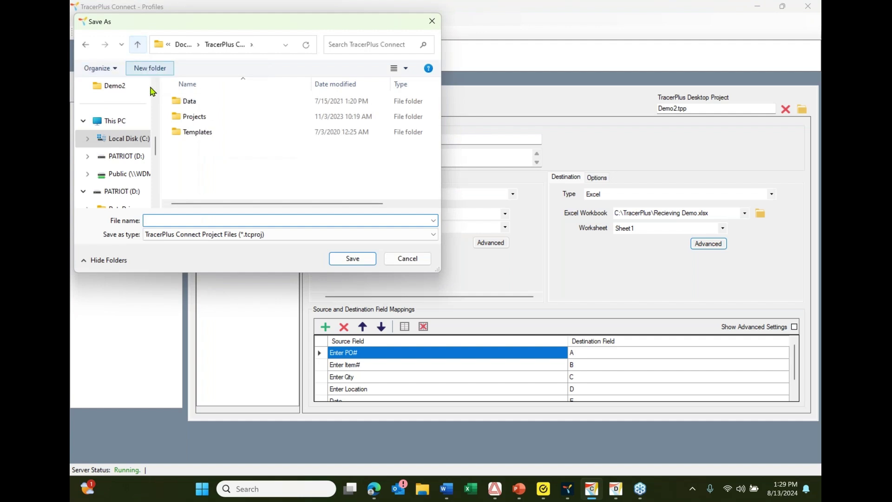
left_click(124, 143)
scroll(216, 165, "down", 3)
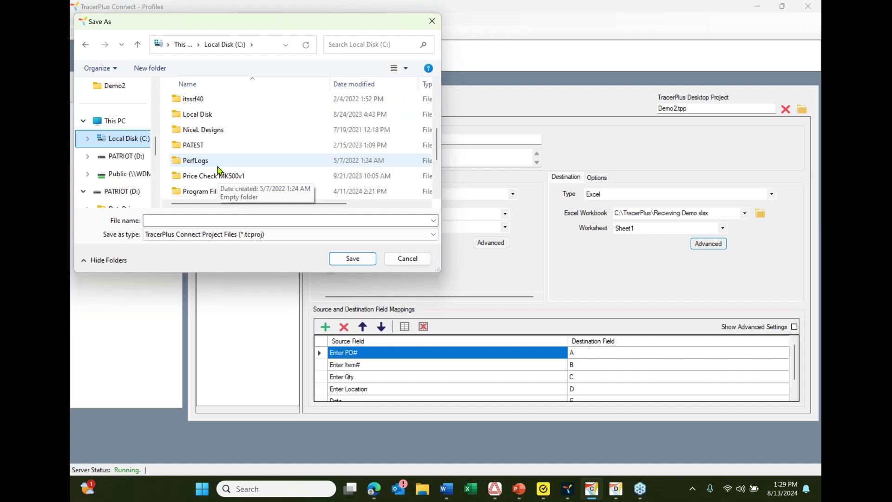
scroll(219, 169, "down", 2)
left_click(198, 146)
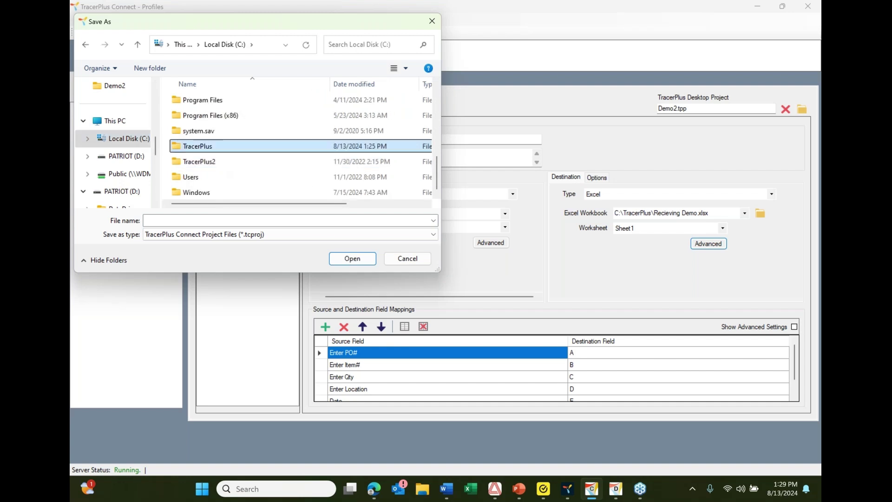
double_click(198, 146)
left_click(205, 134)
double_click(205, 134)
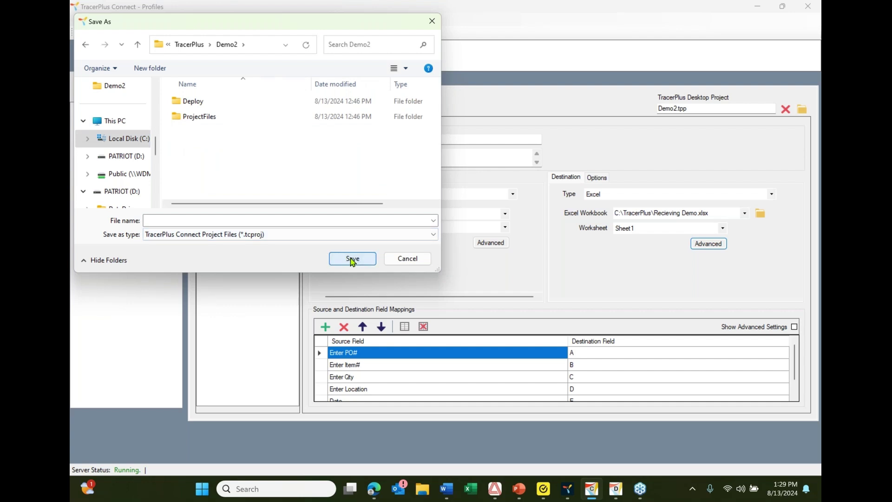
- Name the TracerPlus Connect project file Demo2 and save it
left_click(321, 219)
type("De")
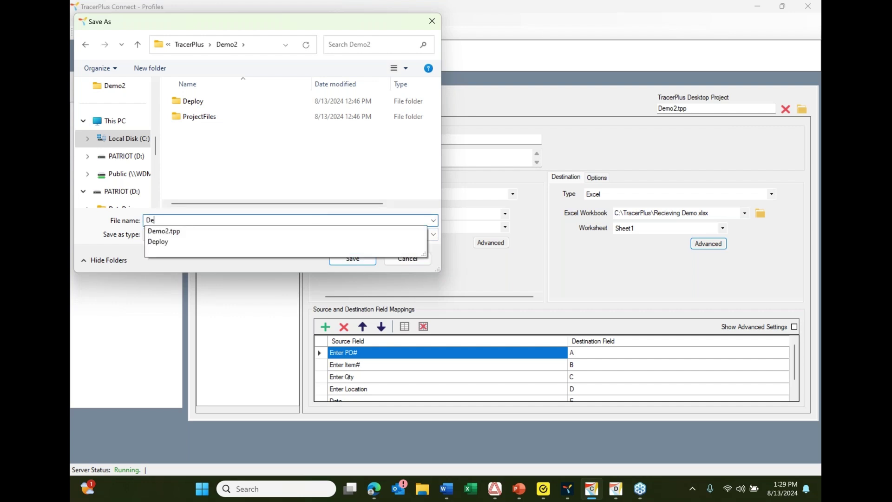
type("mo2")
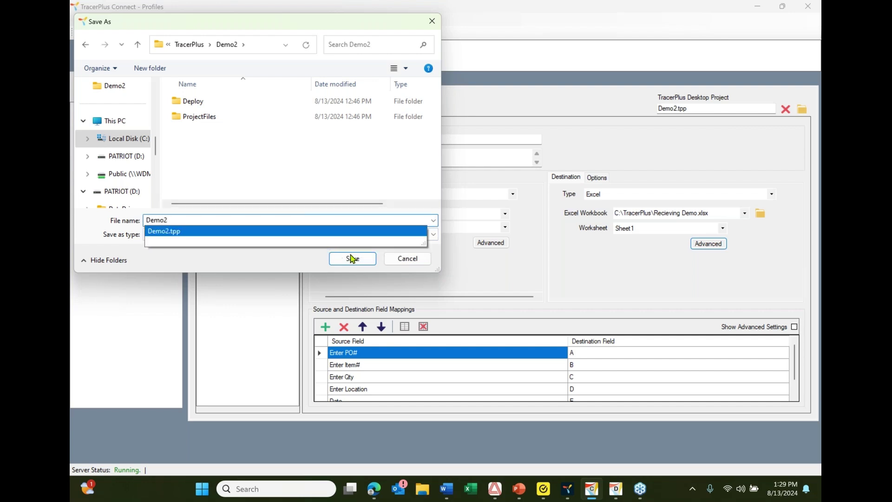
left_click(352, 258)
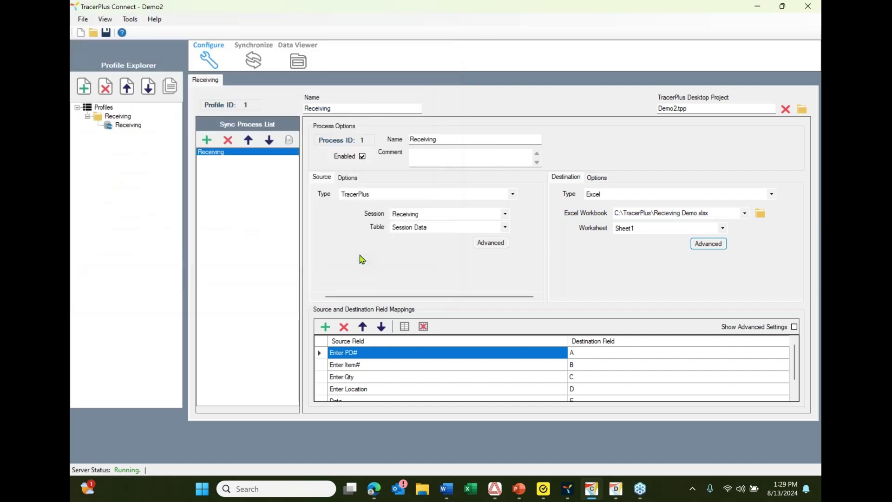
- Close TracerPlus Connect, relaunch TracerPlus Connect 10 Management Studio, and minimize its window
left_click(807, 7)
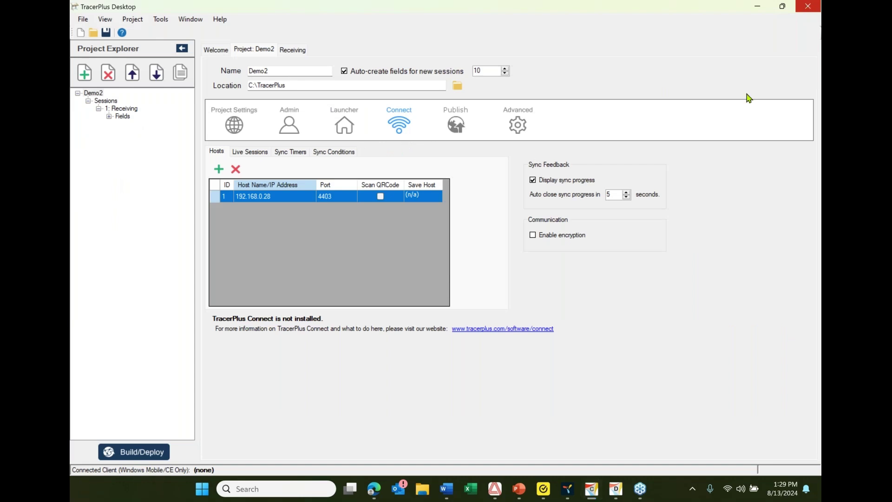
left_click(263, 488)
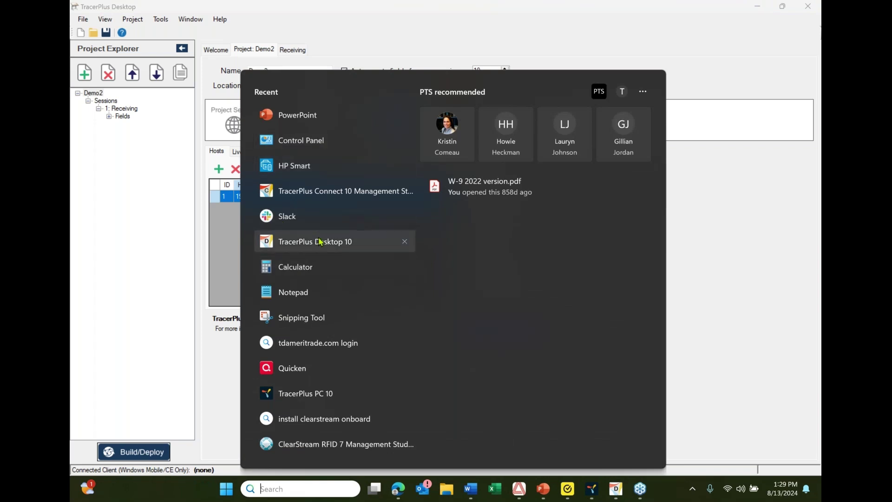
left_click(325, 199)
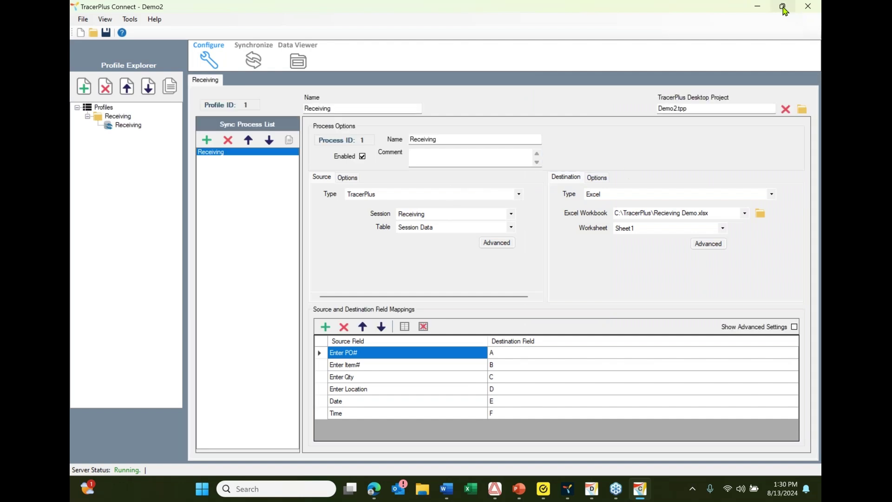
left_click(759, 8)
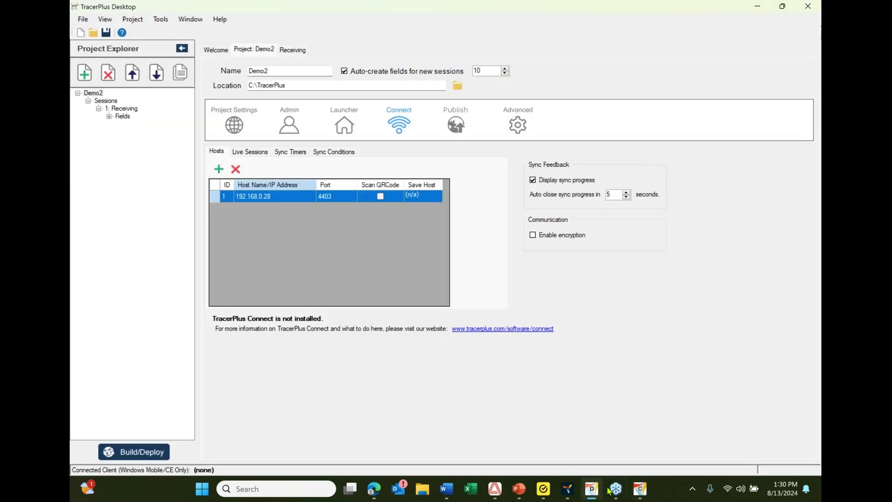
- Switch to TracerPlus PC, refresh the download list, download the Demo2 project and reload it to apply the detected changes
left_click(575, 492)
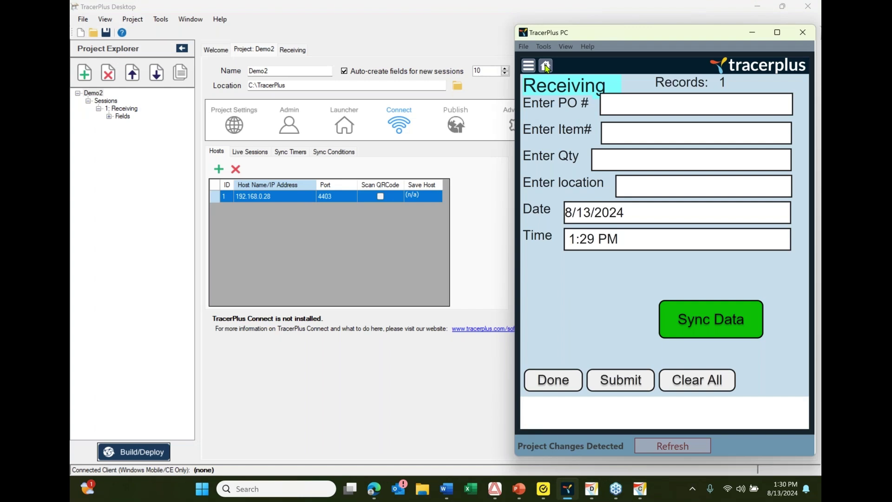
left_click(529, 68)
left_click(550, 127)
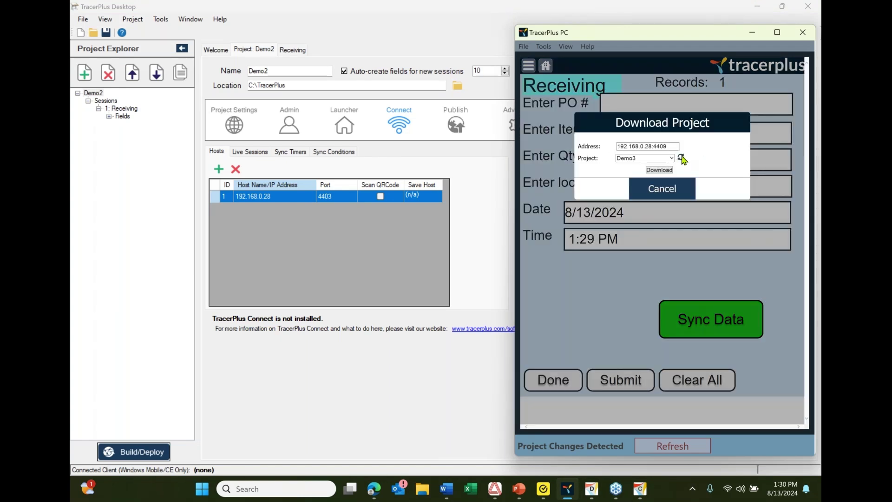
left_click(682, 157)
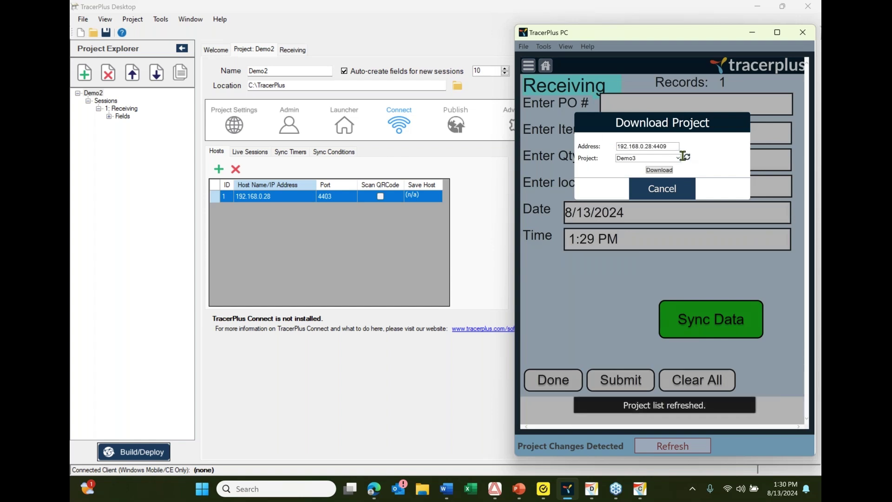
key("alt+Down")
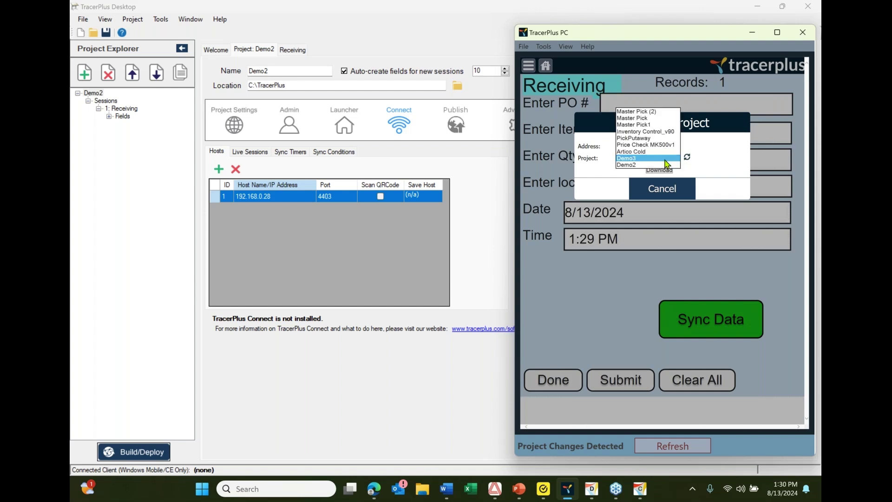
left_click(646, 165)
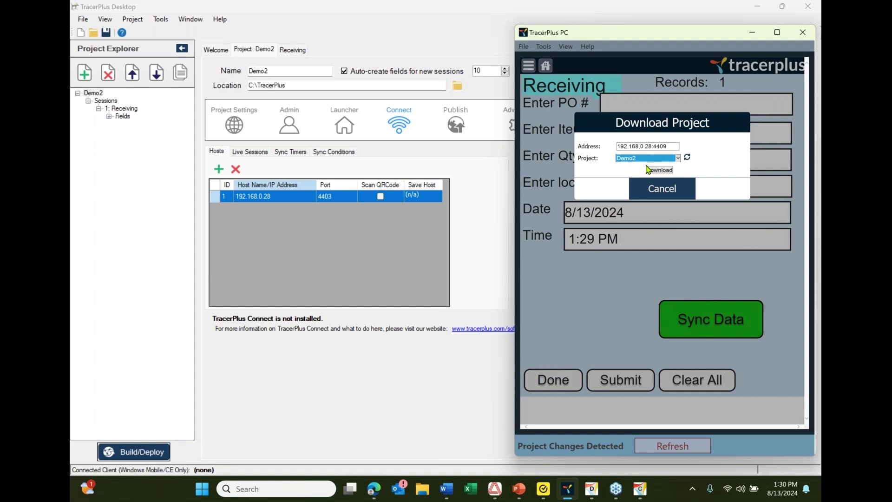
left_click(671, 171)
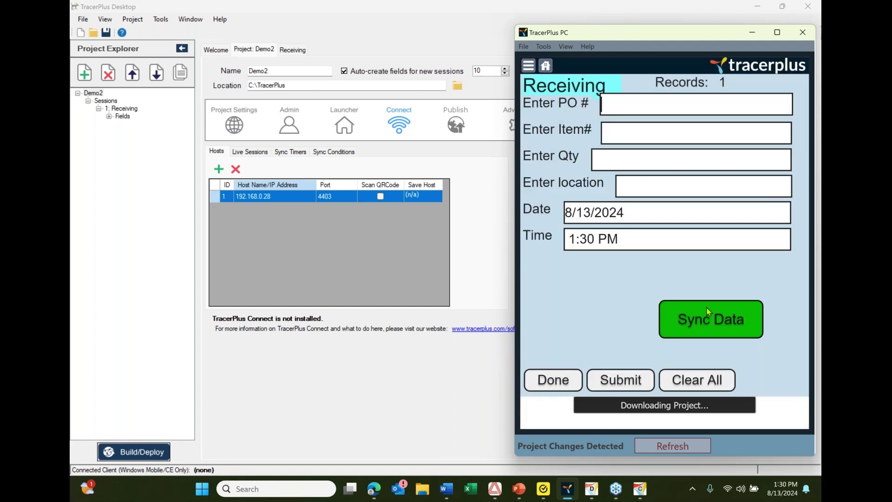
left_click(685, 446)
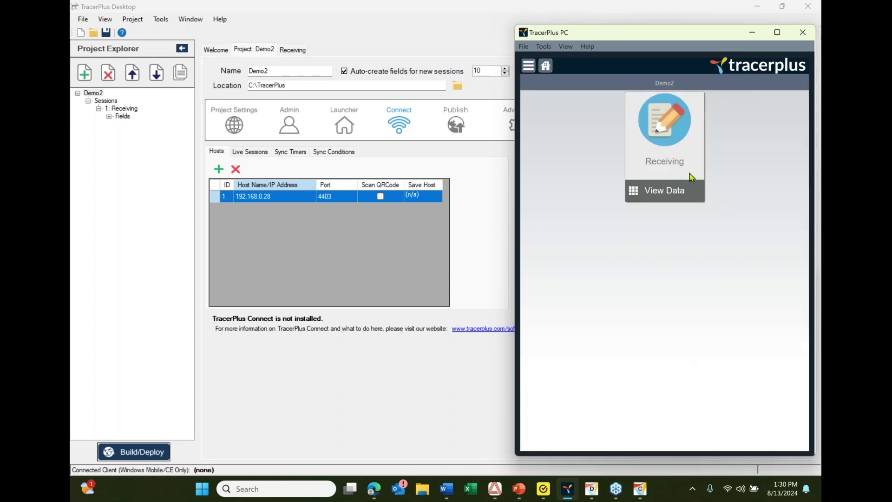
- Check the Receiving form of Demo2, and delete all of its stored records from the data view
left_click(673, 140)
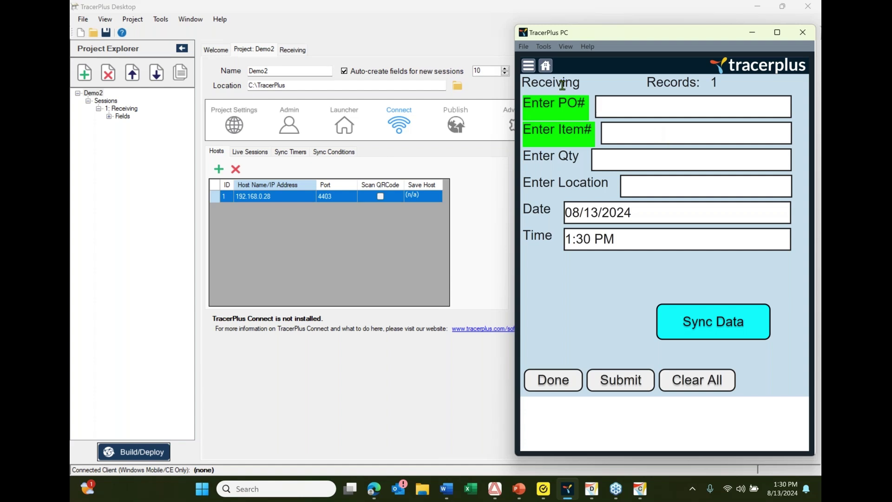
left_click(551, 70)
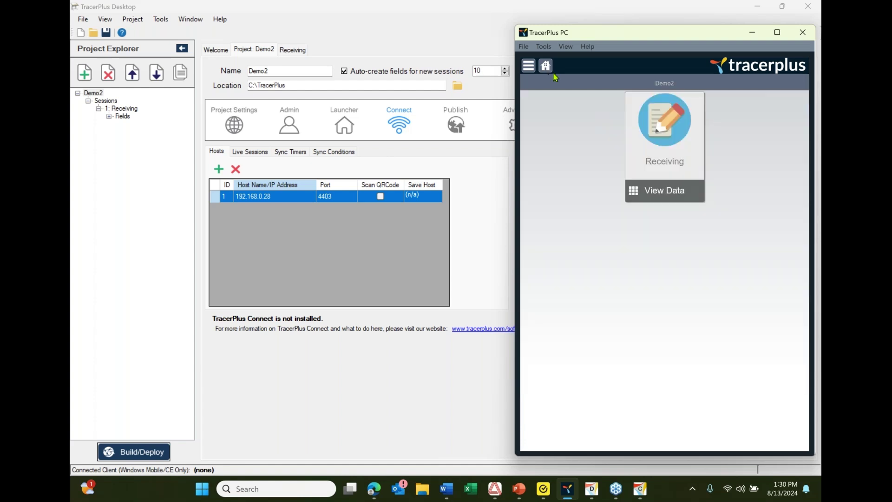
left_click(660, 185)
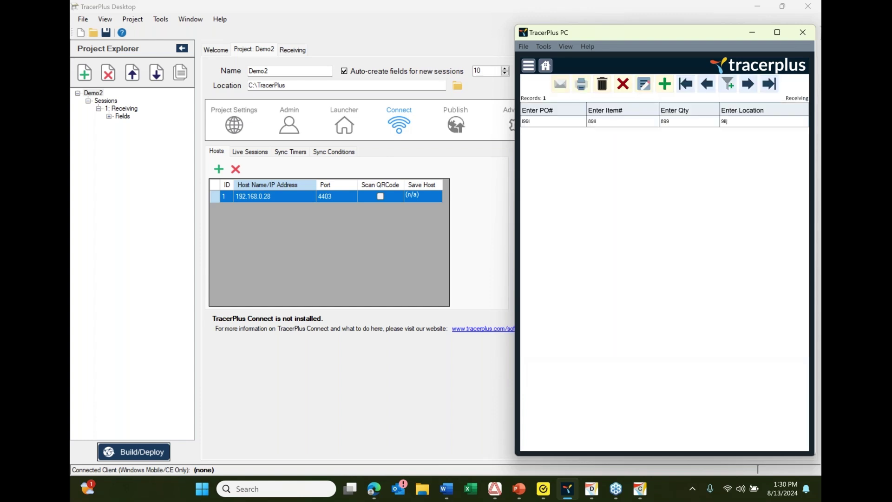
left_click(600, 86)
left_click(635, 169)
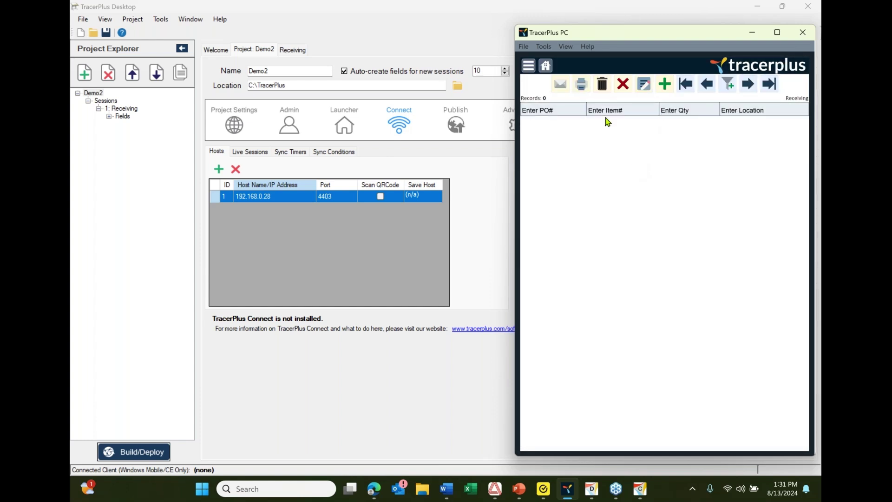
- Submit a Receiving record with a PO number, item uiiiu, quantity uiuiuiu and location 900j
left_click(546, 65)
left_click(661, 144)
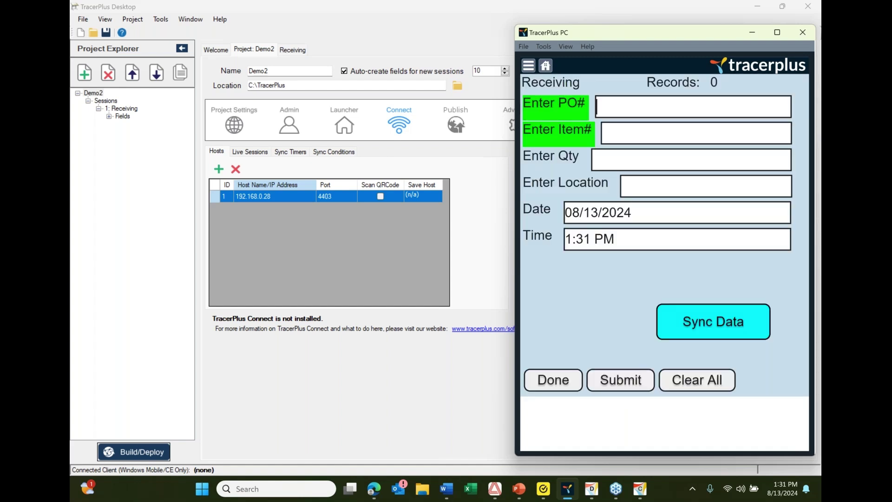
type("uiuiu")
left_click(604, 133)
type("uiiiu")
left_click(599, 160)
type("uiuiuiu")
left_click(625, 185)
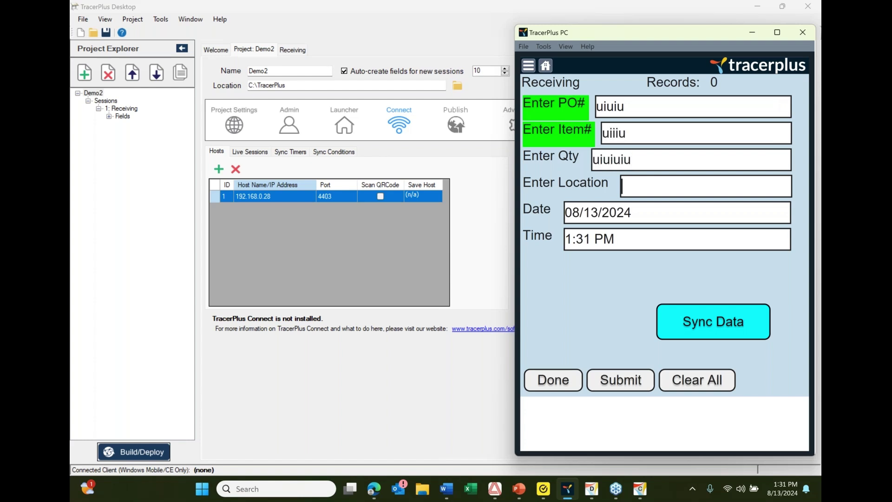
type("900j")
left_click(673, 133)
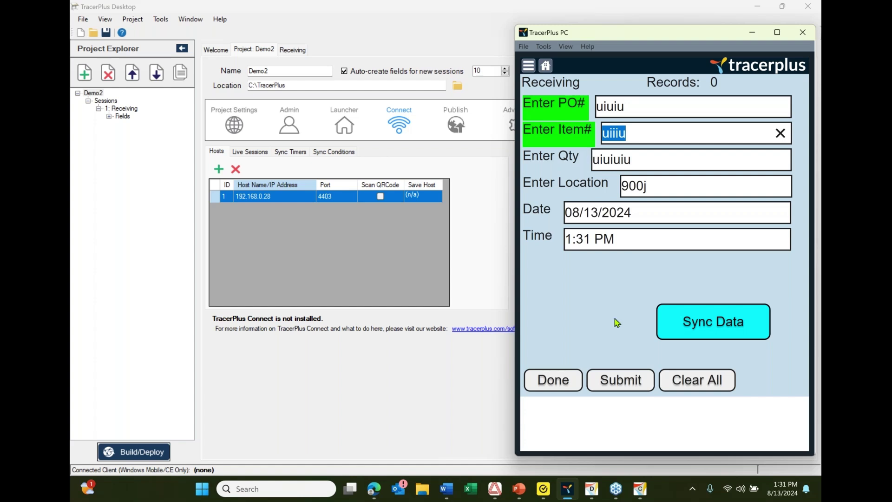
left_click(617, 383)
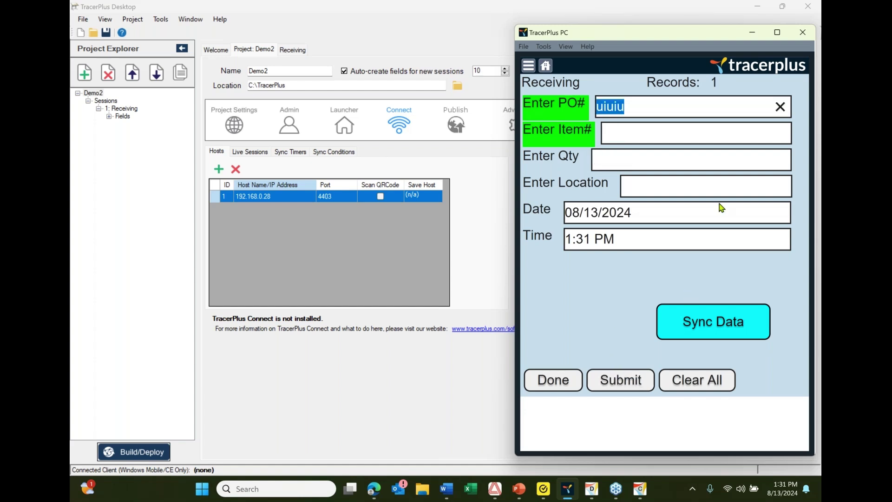
- Submit a second Receiving record under the same PO number with item 8989898, quantity 874 and location 899
left_click(631, 136)
type("8989898")
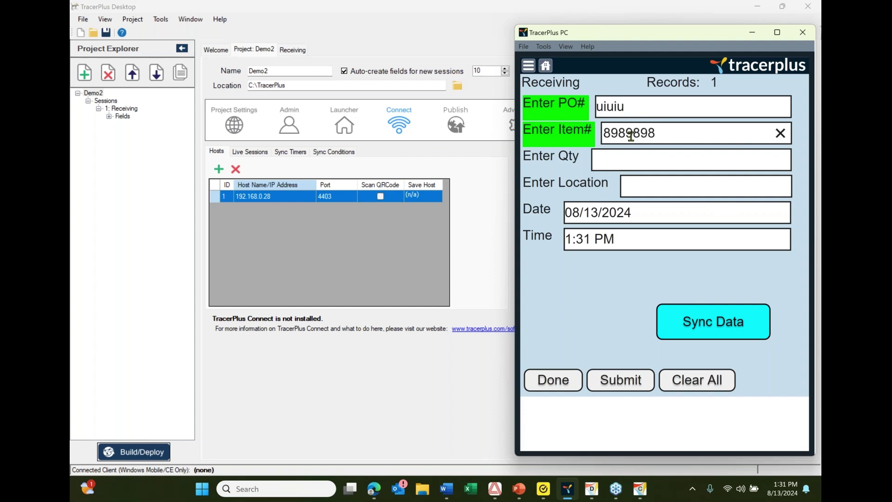
left_click(610, 162)
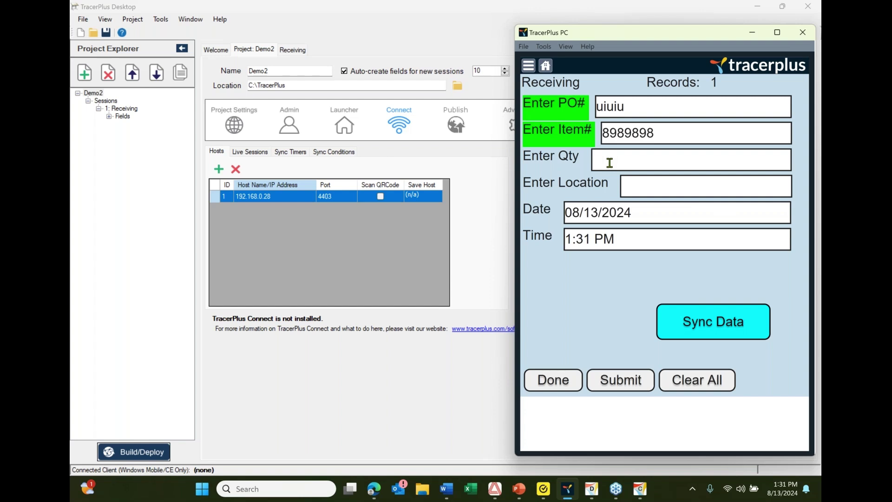
type("874")
key("Tab")
type("899")
left_click(623, 382)
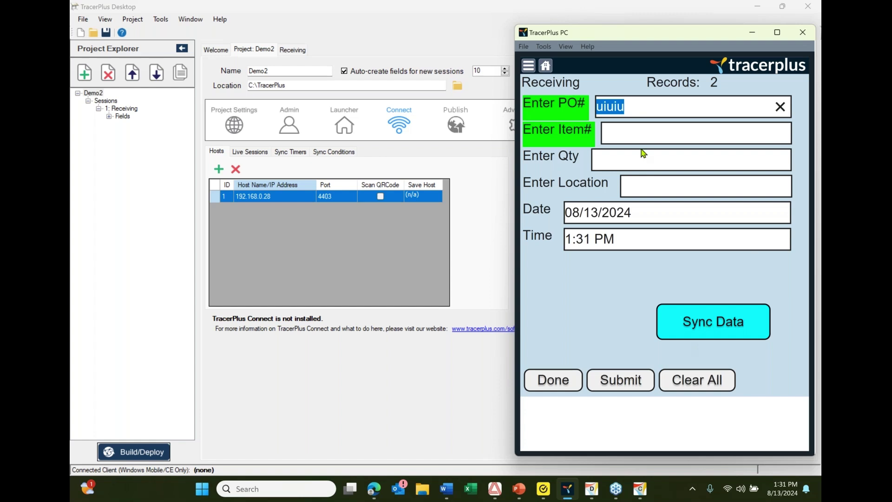
- Sync the Receiving data, close the sync result, and return to TracerPlus Desktop
left_click(705, 323)
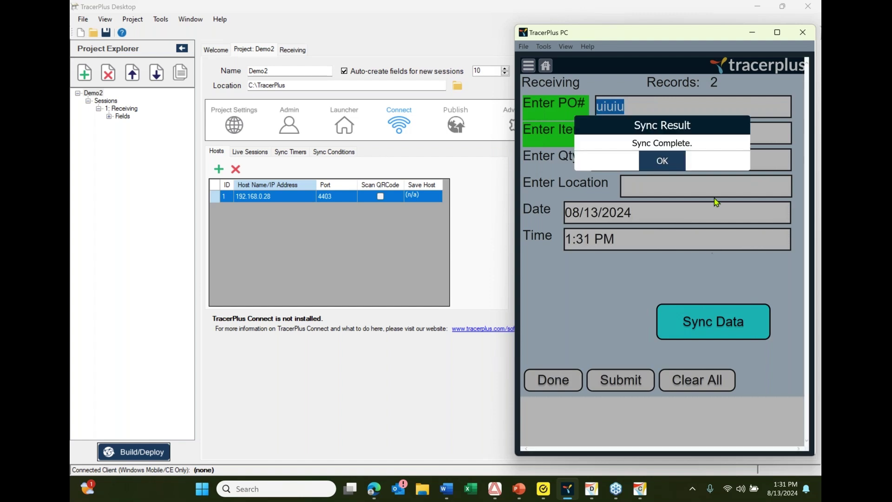
left_click(669, 163)
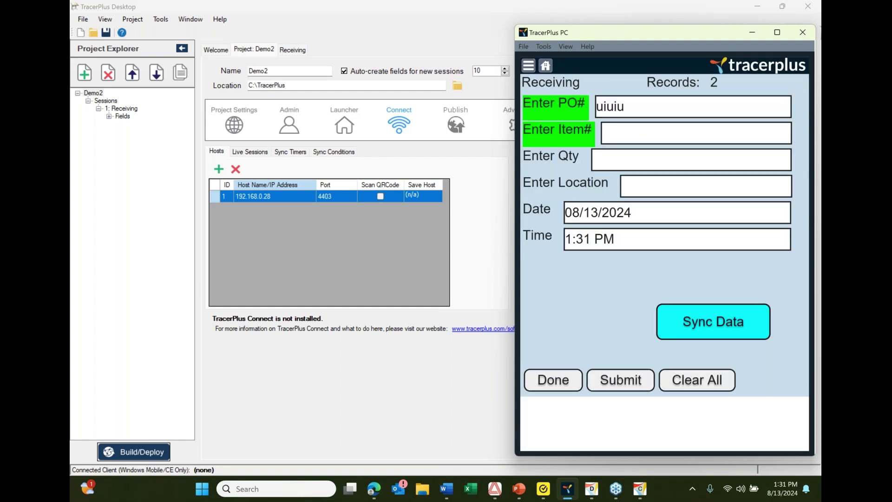
left_click(375, 34)
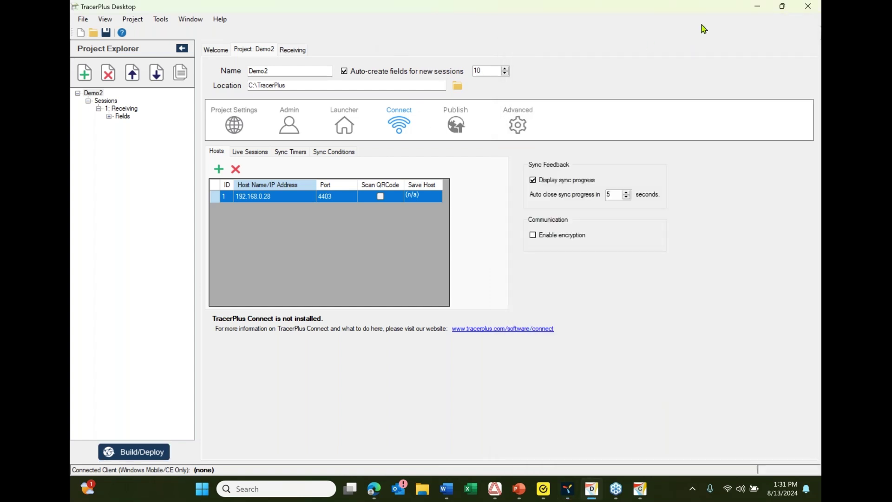
- Switch to TracerPlus Connect and check the synchronization view of the Receiving profile
left_click(757, 6)
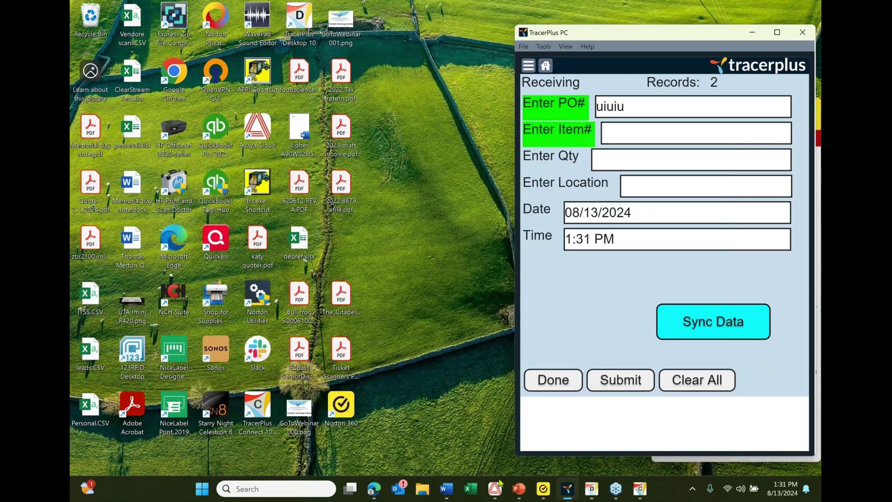
left_click(640, 488)
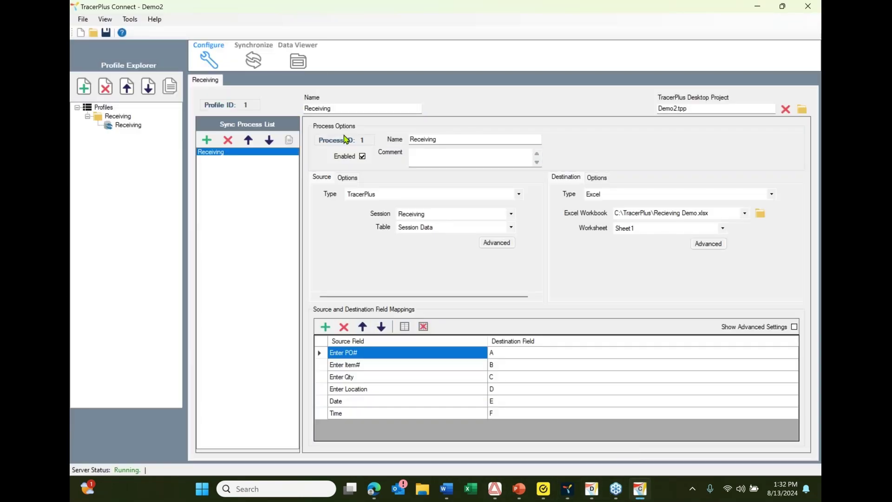
left_click(253, 60)
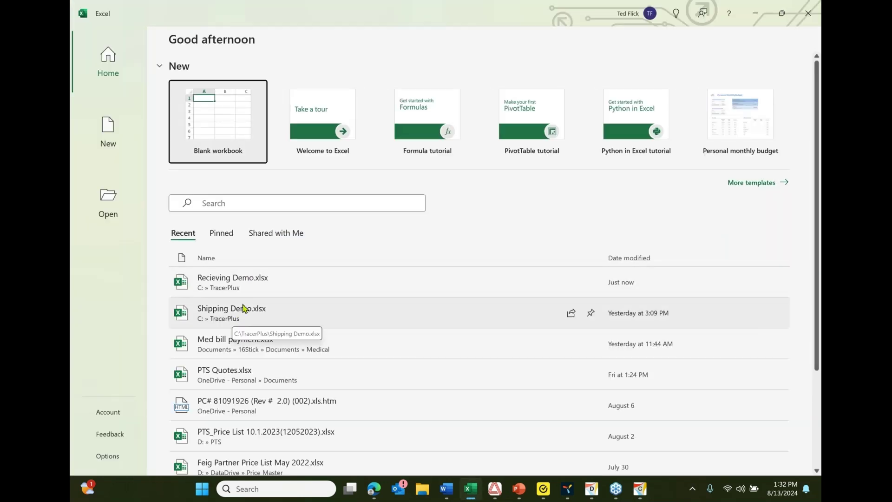
- Try to open the Recieving Demo.xlsx workbook in Excel to check the synced Receiving records
left_click(255, 293)
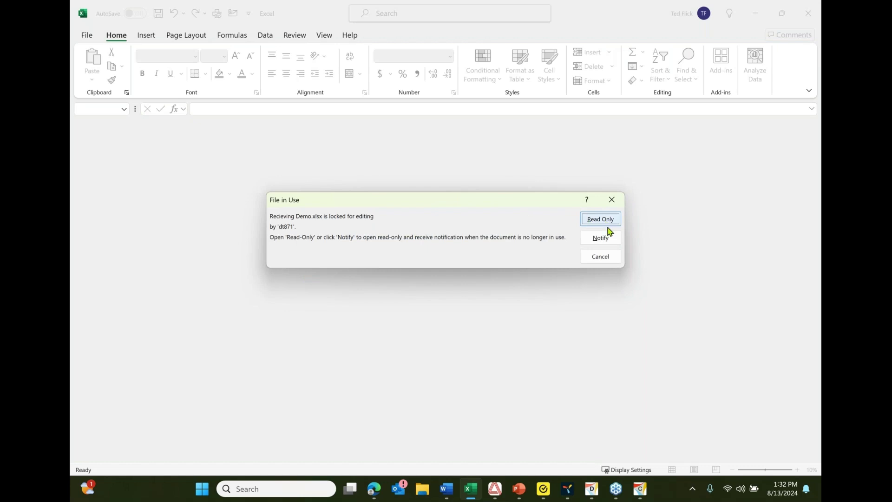
left_click(596, 260)
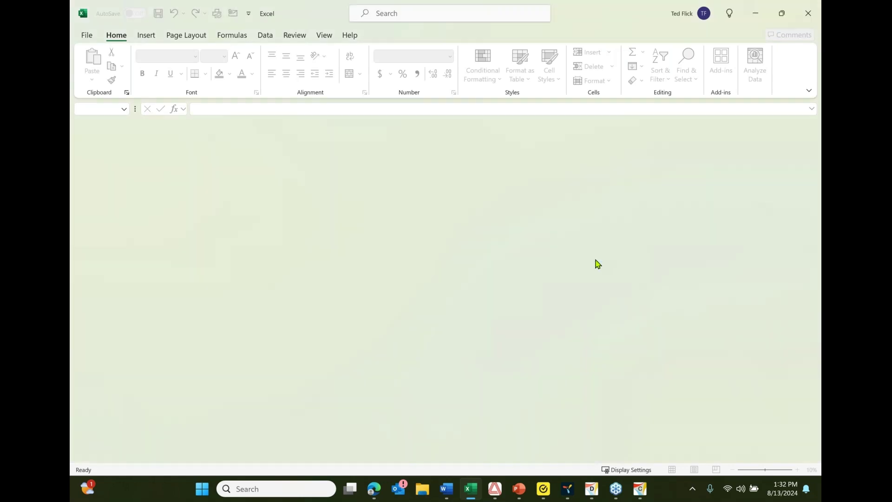
left_click(756, 19)
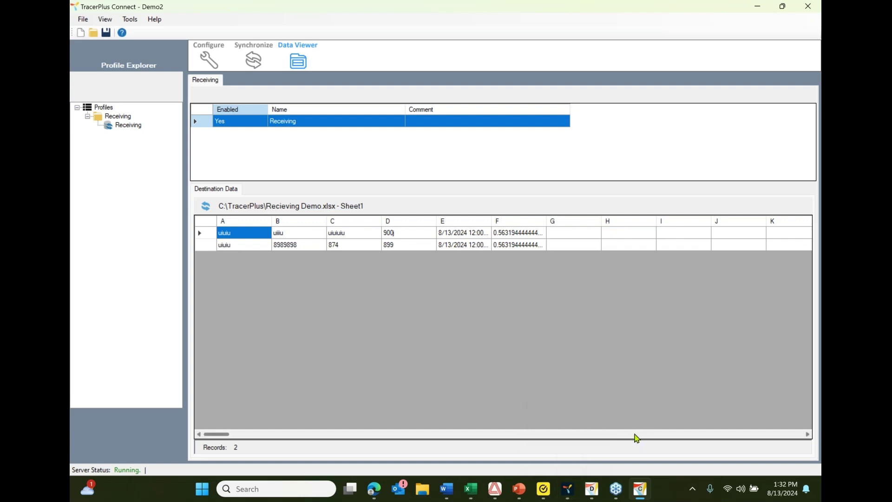
- Return to TracerPlus Desktop, open the Receiving session's form design, and look at its Form Logic rules
left_click(591, 488)
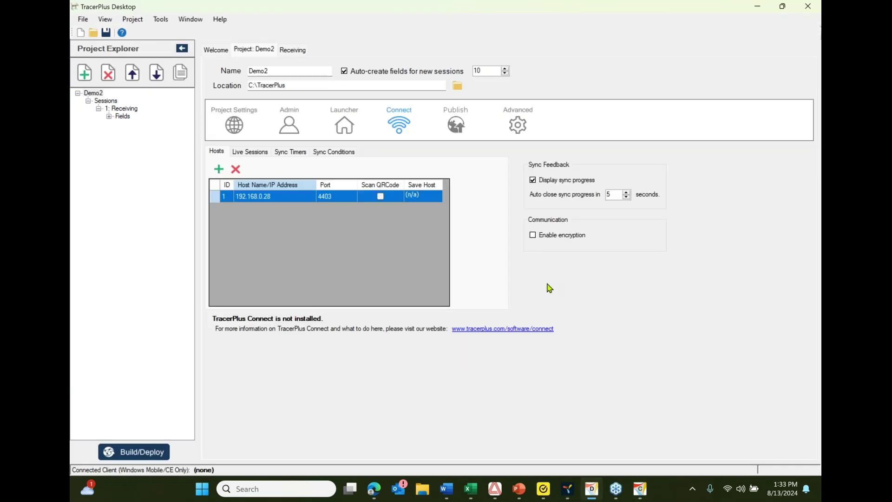
left_click(103, 101)
left_click(99, 94)
left_click(127, 111)
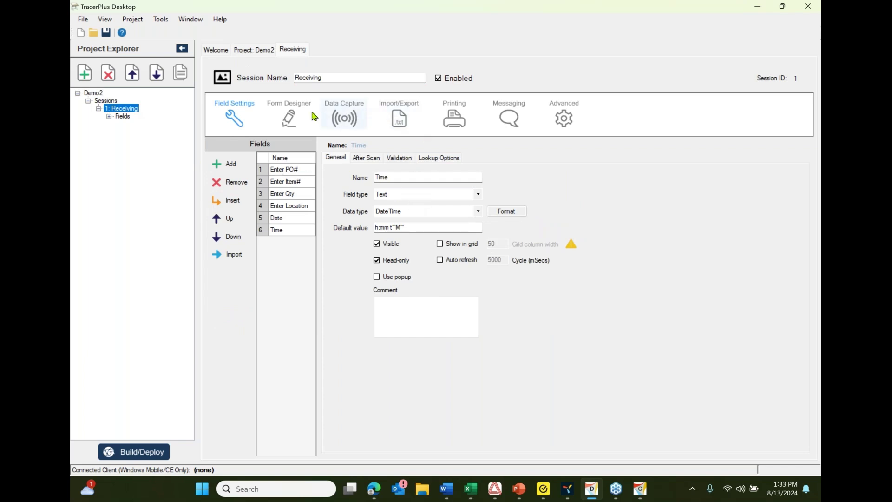
left_click(290, 119)
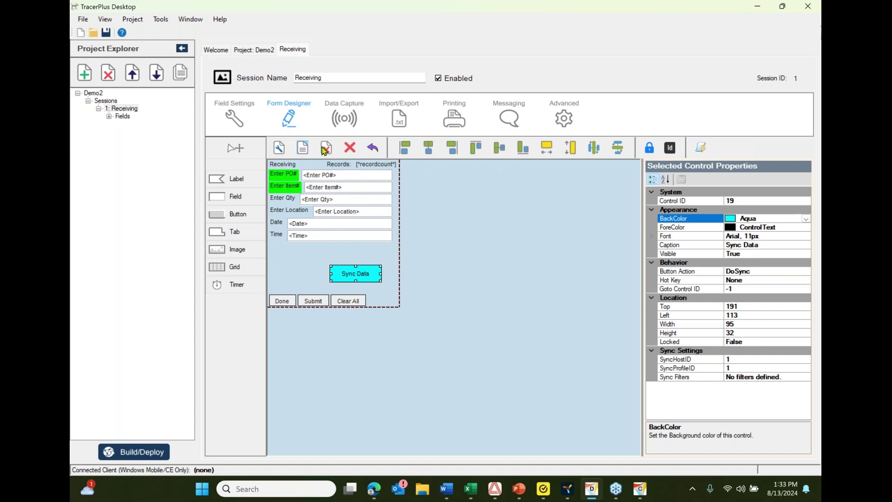
left_click(704, 148)
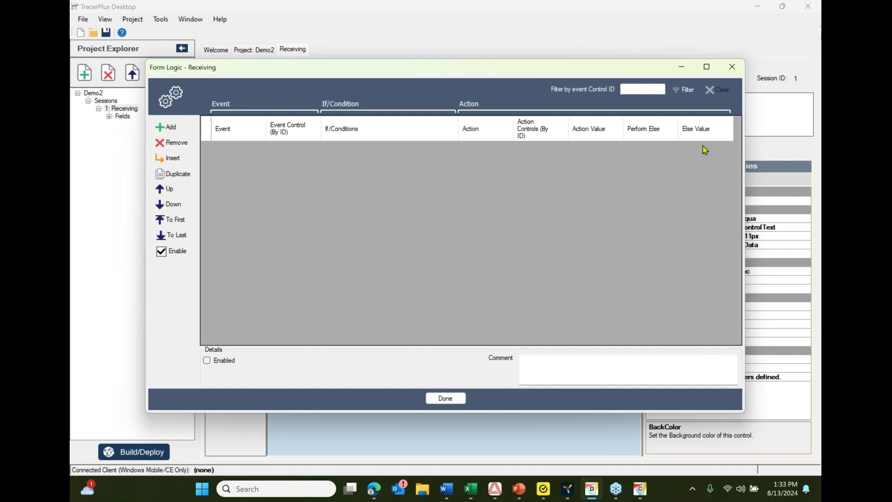
left_click(732, 69)
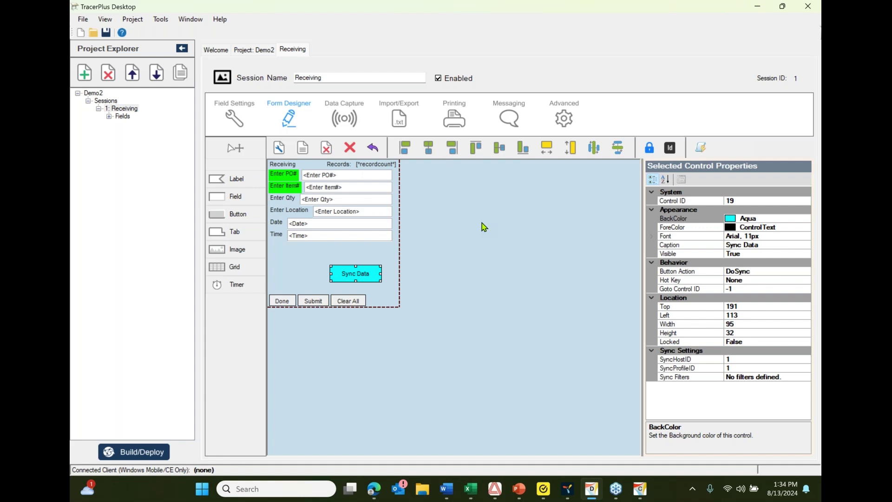
- Switch to PowerPoint and start the TracerPlus presentation's slide show from the first slide
left_click(756, 13)
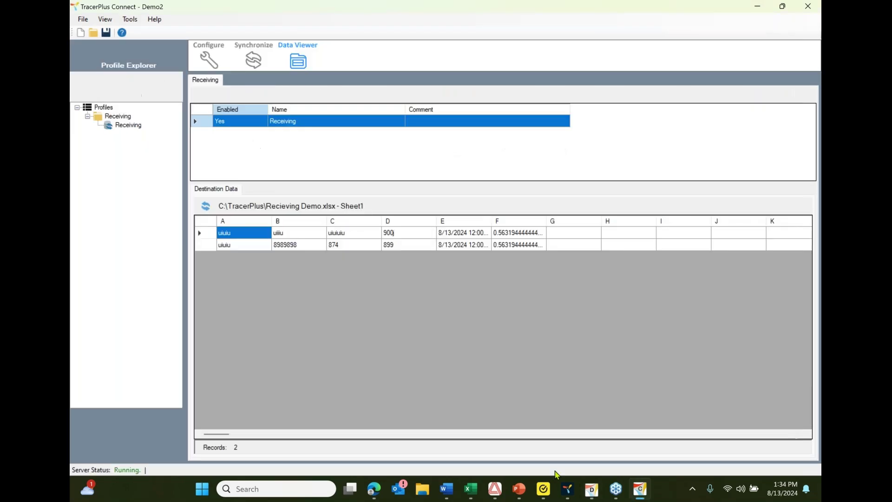
left_click(519, 489)
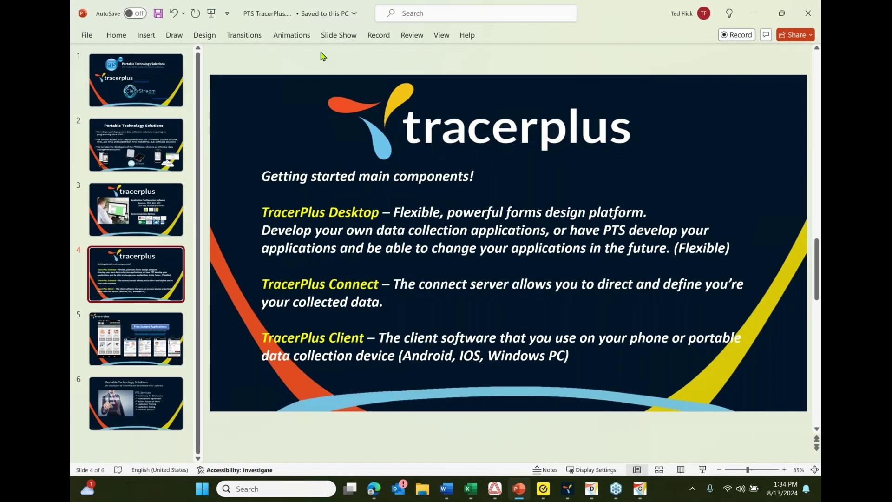
left_click(351, 37)
left_click(97, 60)
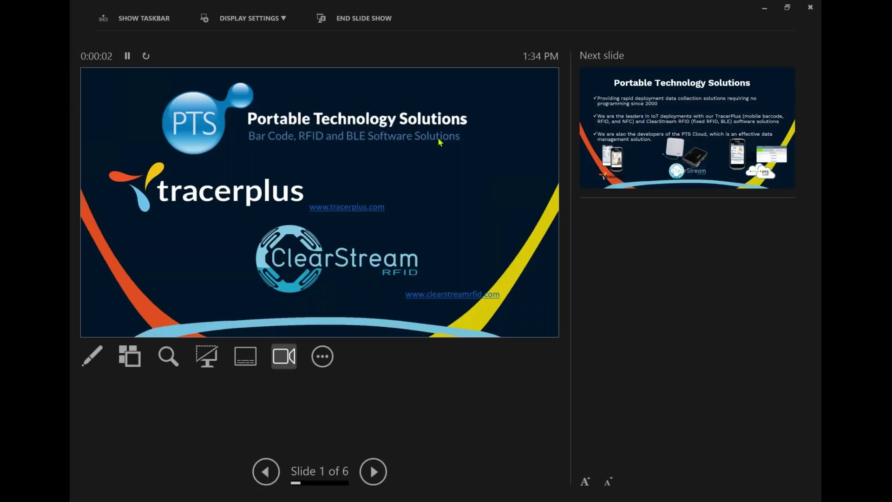
- Advance the slide show to the Free Sample Applications slide and swap the presenter view with the slide show
left_click(453, 140)
left_click(453, 140)
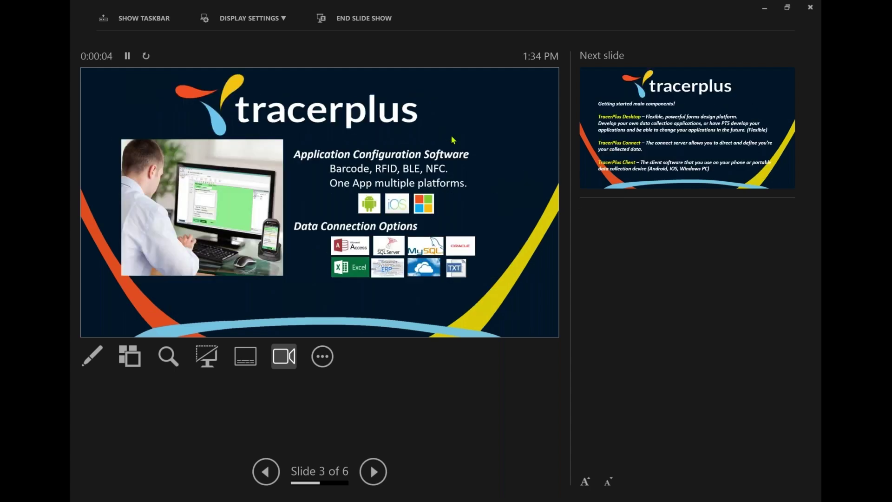
left_click(453, 141)
left_click(453, 140)
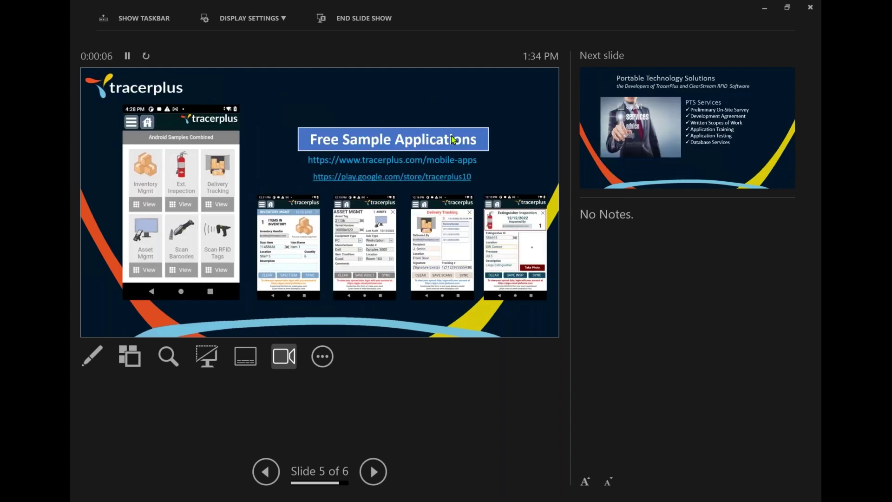
left_click(249, 19)
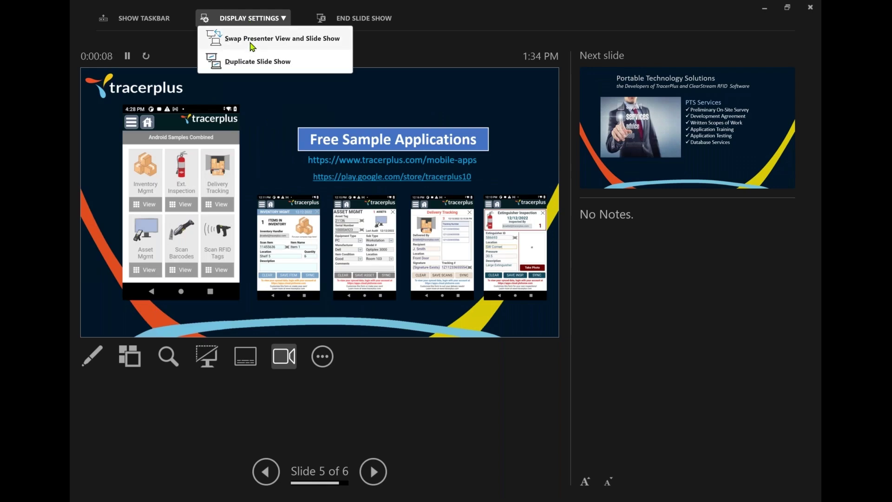
left_click(253, 38)
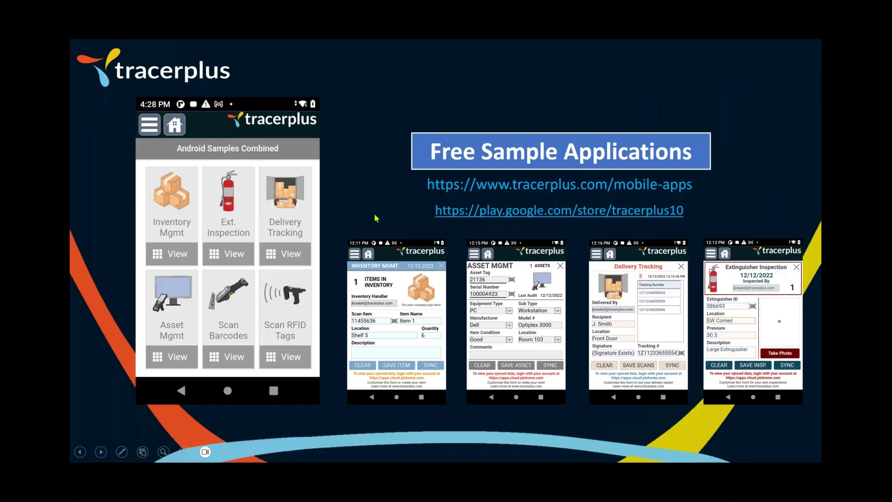
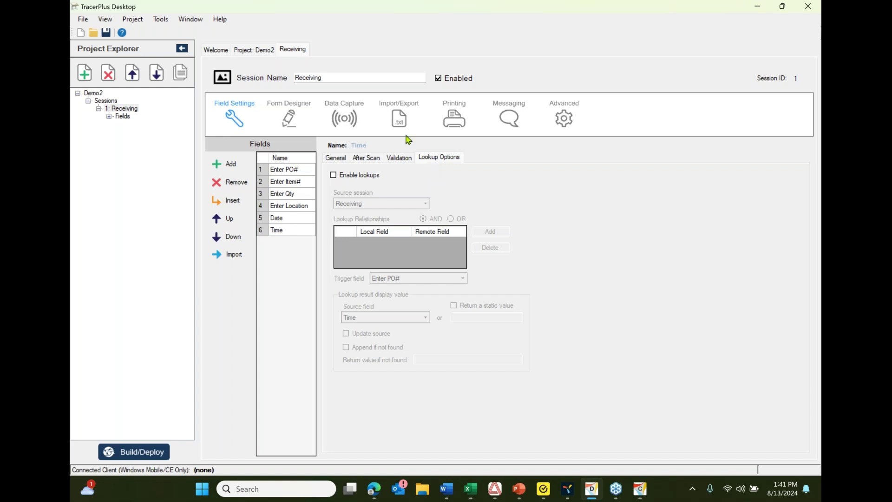
- Return to the Receiving form's design and view its Form Logic window once more
left_click(288, 118)
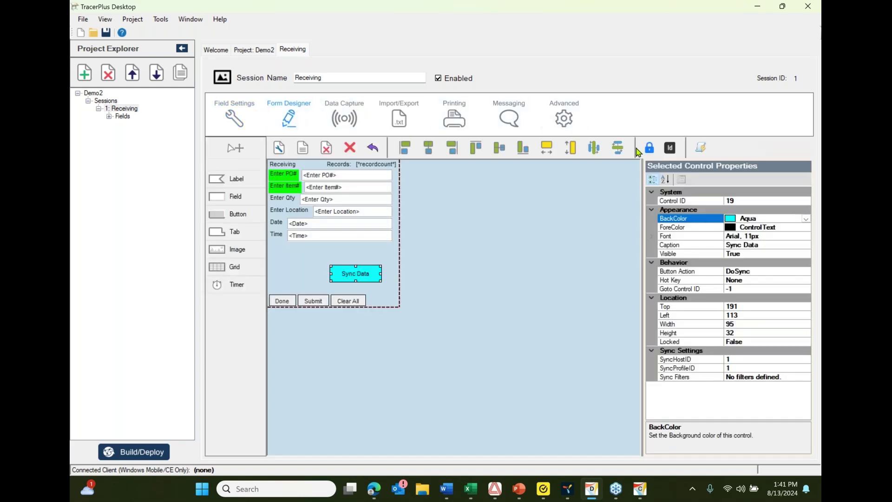
left_click(700, 147)
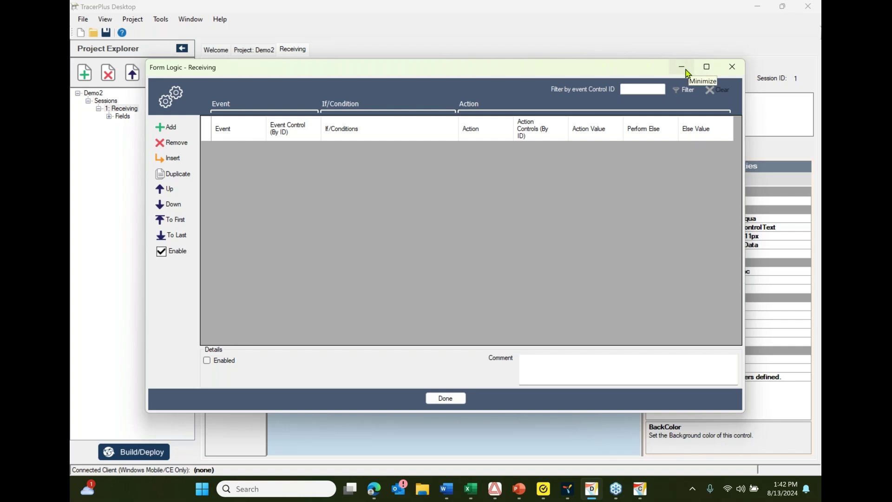
left_click(731, 66)
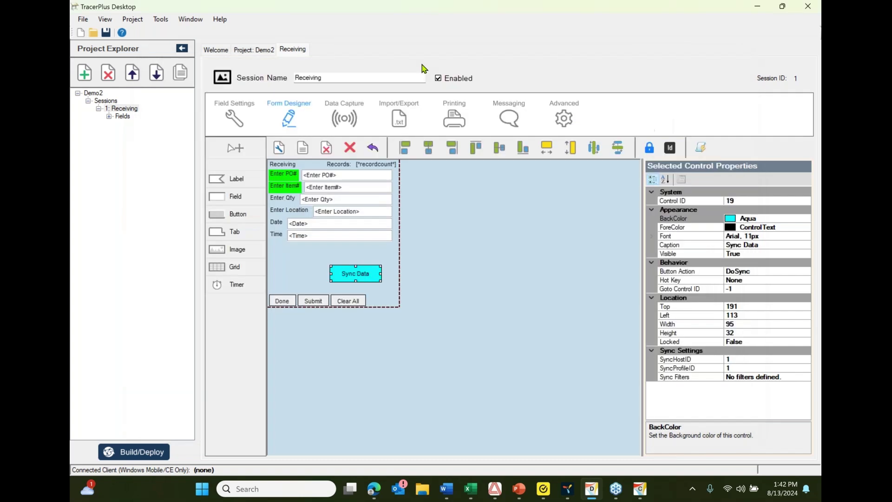
- Add a SmartForm rule to the Receiving session's data capture settings and review its rule types, value and destination field
left_click(352, 124)
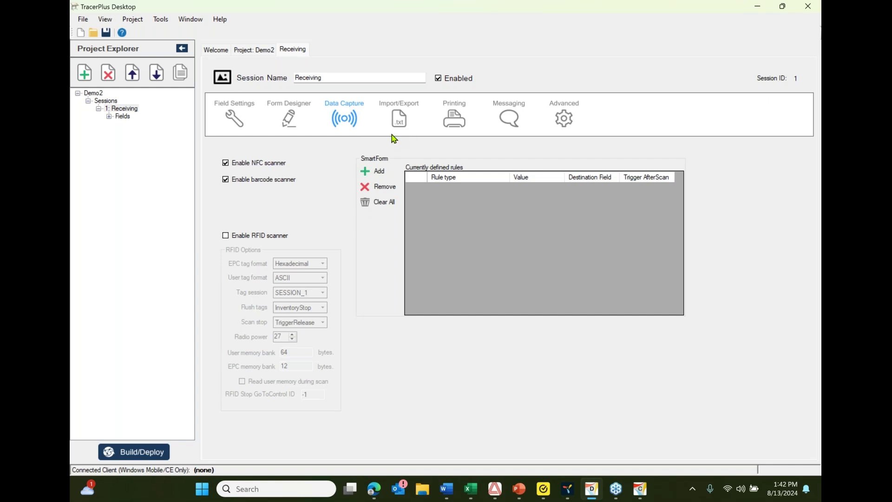
left_click(378, 172)
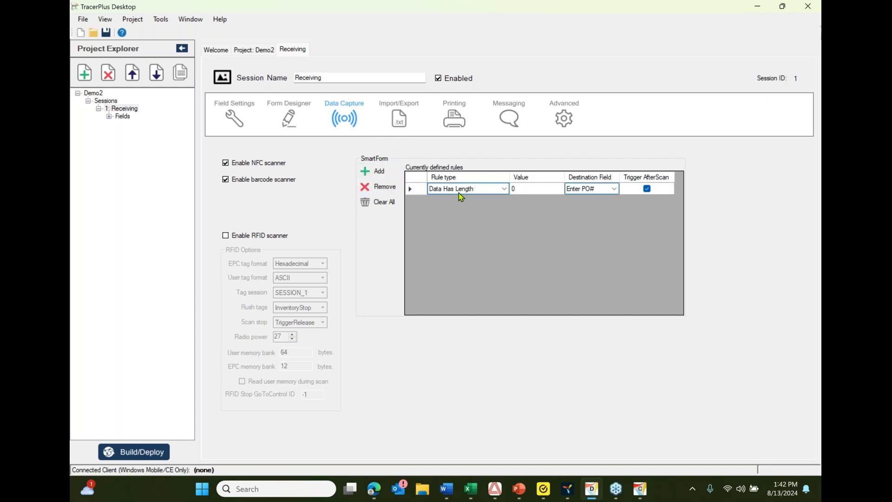
left_click(504, 189)
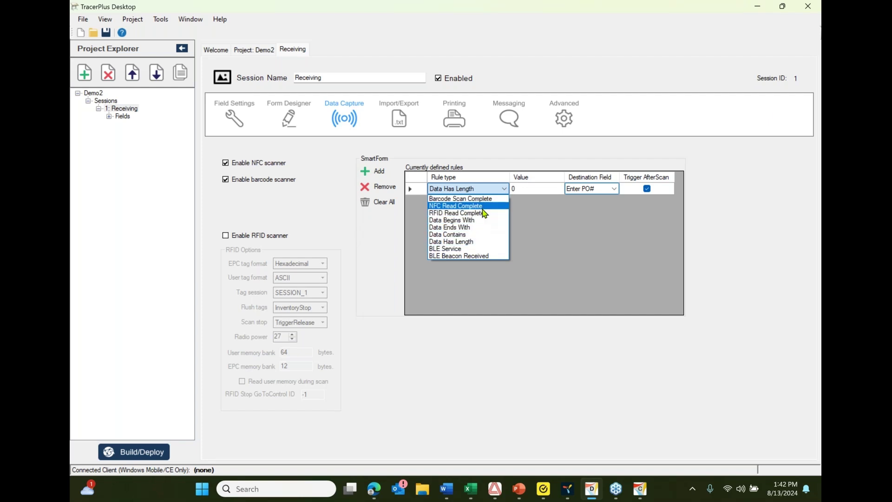
left_click(524, 190)
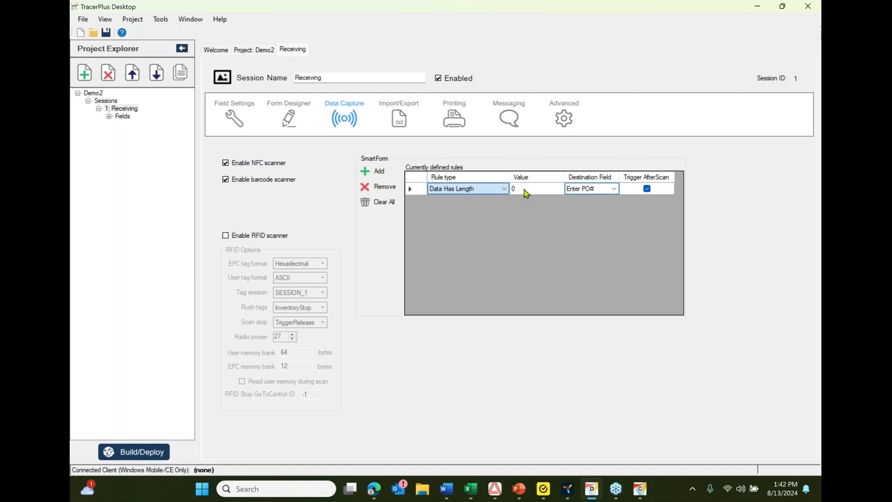
left_click(587, 192)
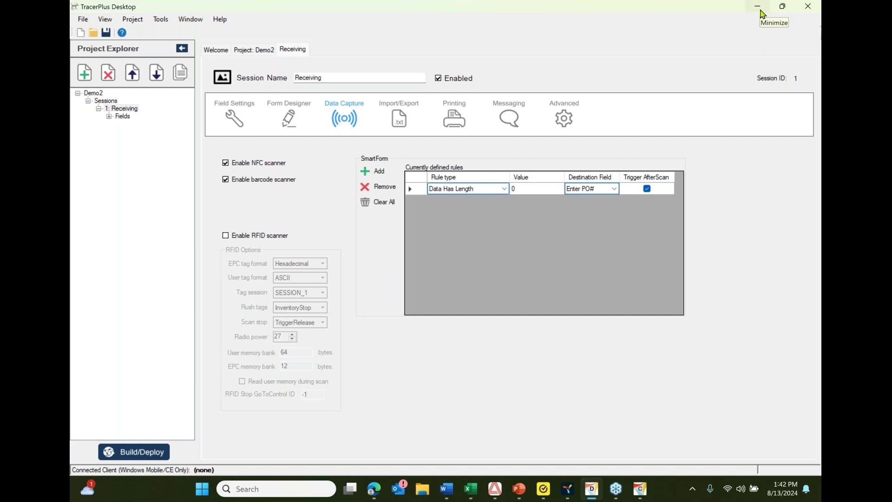
- View the Receiving session's field settings and the publishing options of the Demo2 project
left_click(249, 118)
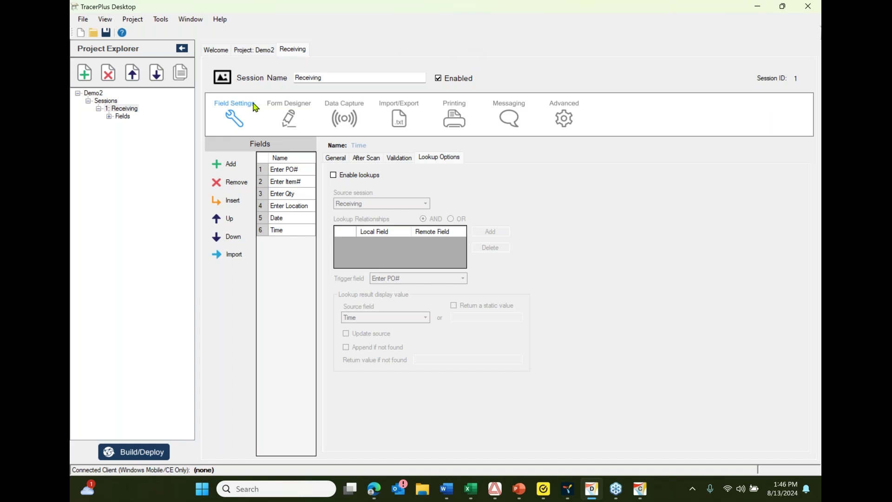
left_click(93, 93)
left_click(468, 125)
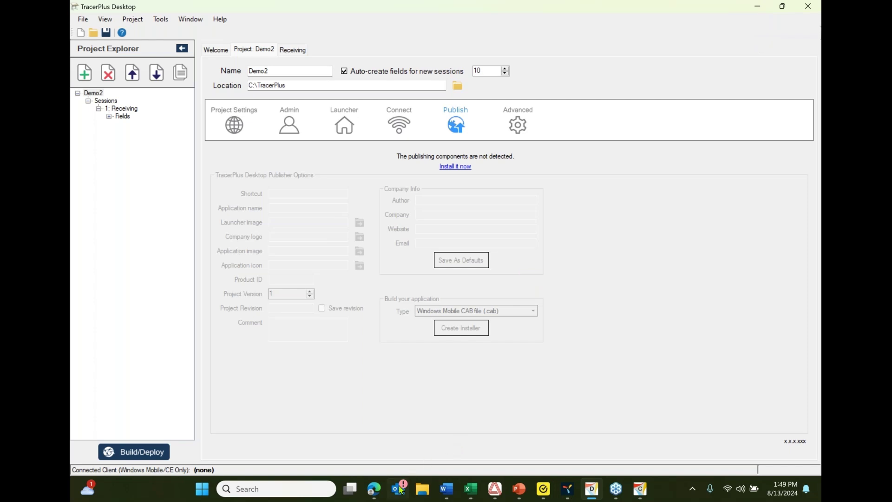
- Switch to Microsoft Edge and close the GoTo Webinar window
left_click(375, 489)
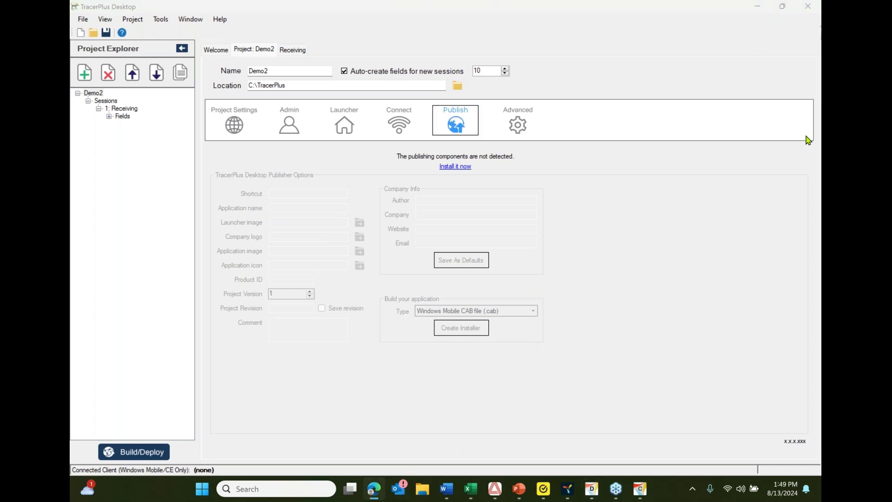
left_click_drag(807, 139, 226, 229)
double_click(227, 229)
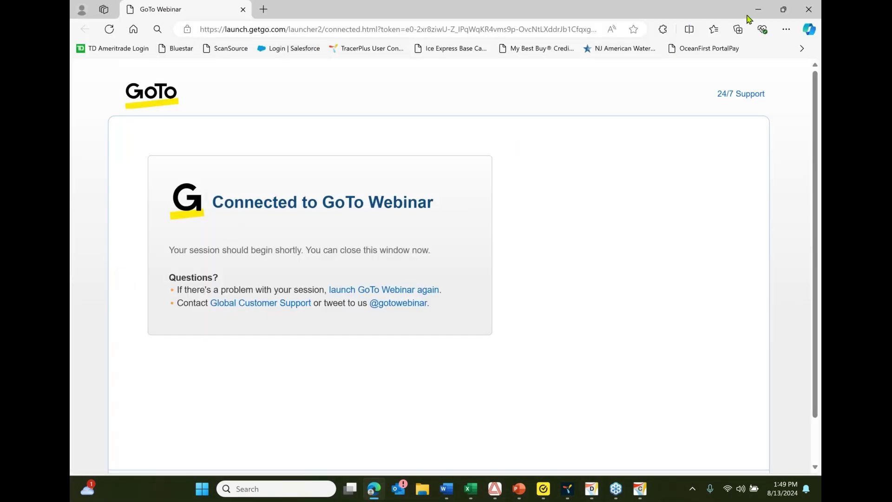
left_click(805, 12)
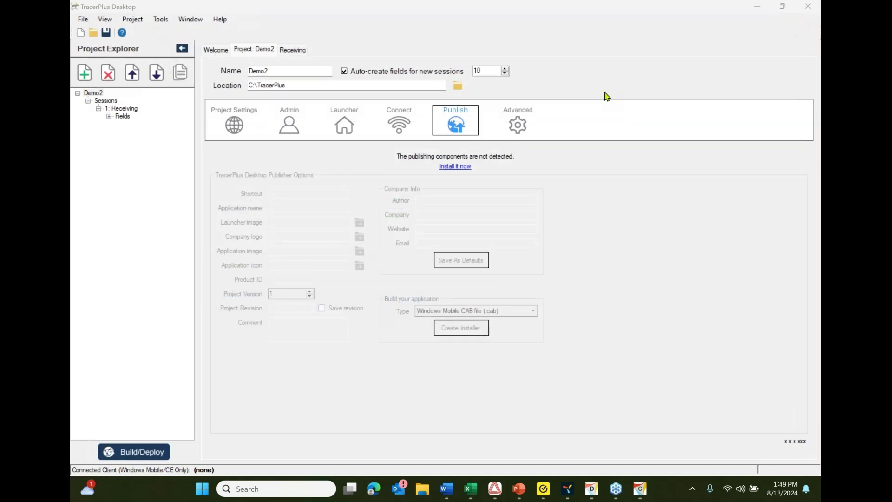